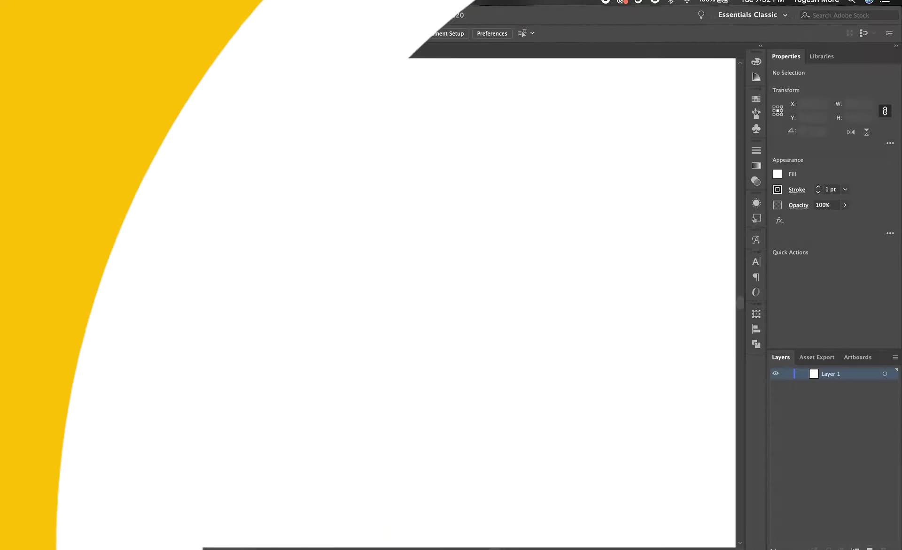
# Draw a square and pull its bottom-left corner down into a speech-bubble tail.
pyautogui.moveTo(262, 185); pyautogui.dragTo(367, 290)
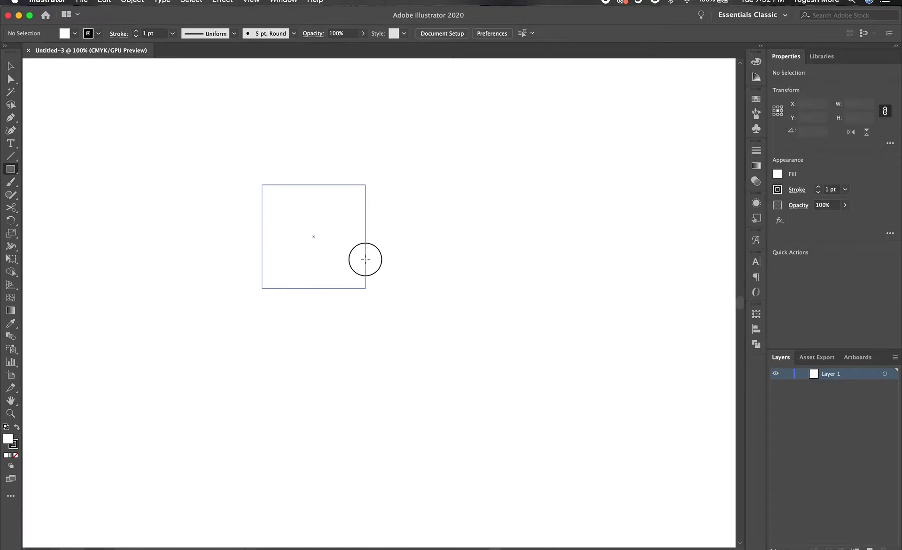
pyautogui.press('p')
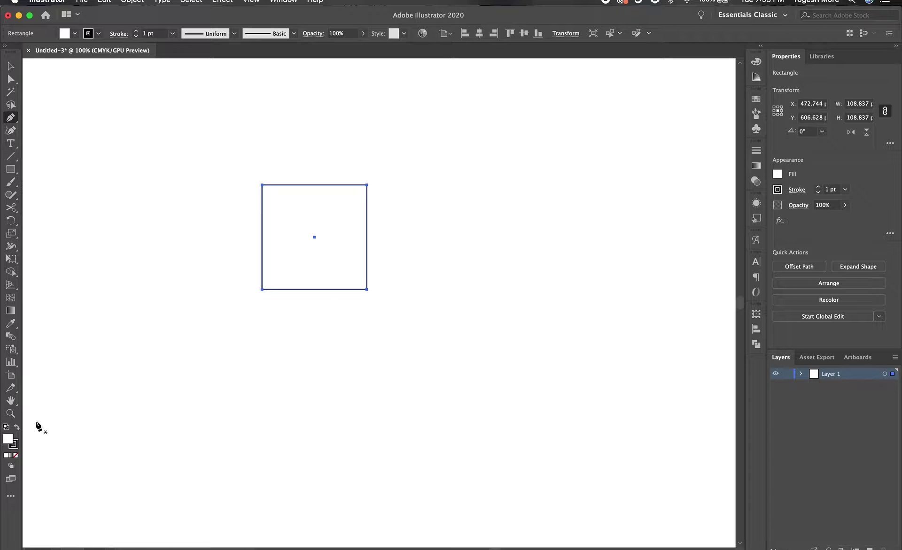
pyautogui.click(292, 290)
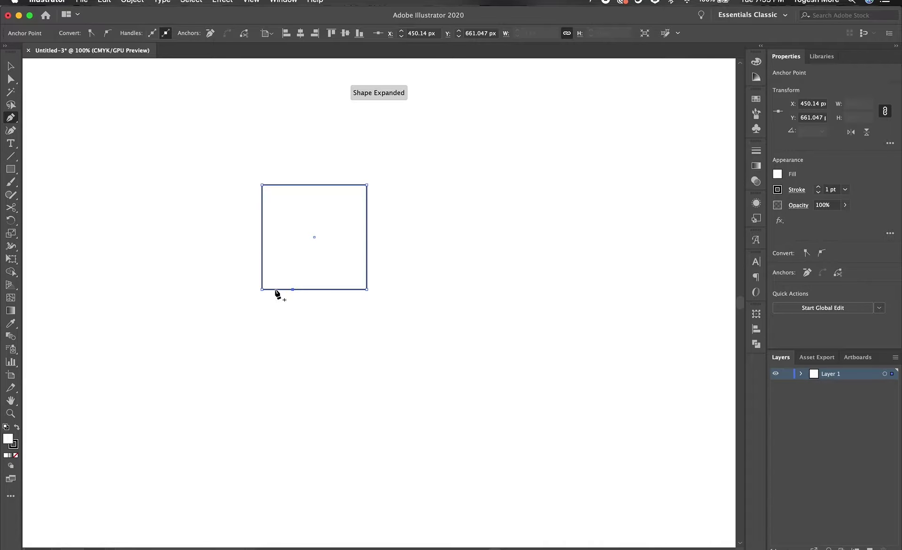
pyautogui.press('a')
pyautogui.moveTo(261, 290); pyautogui.dragTo(261, 308)
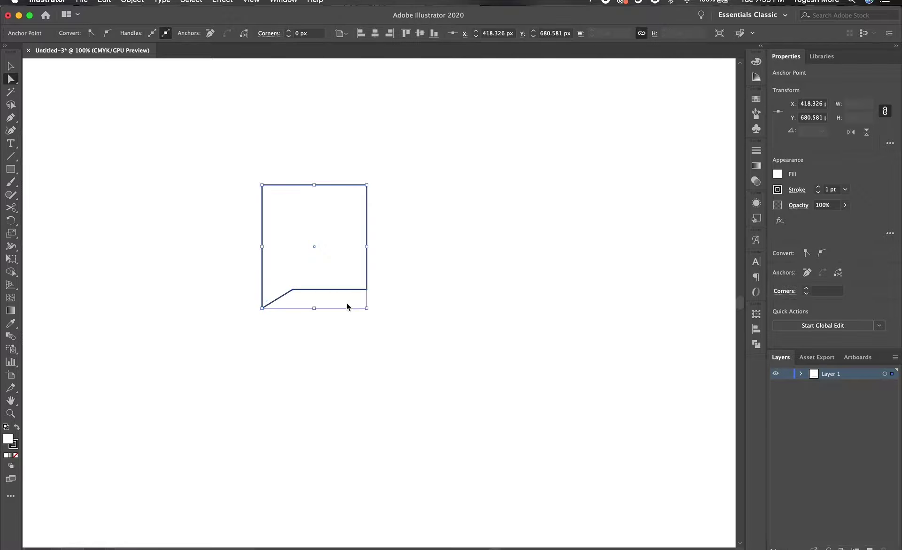
# Draw two horizontal text lines inside the bubble, group them and position them.
pyautogui.press('p')
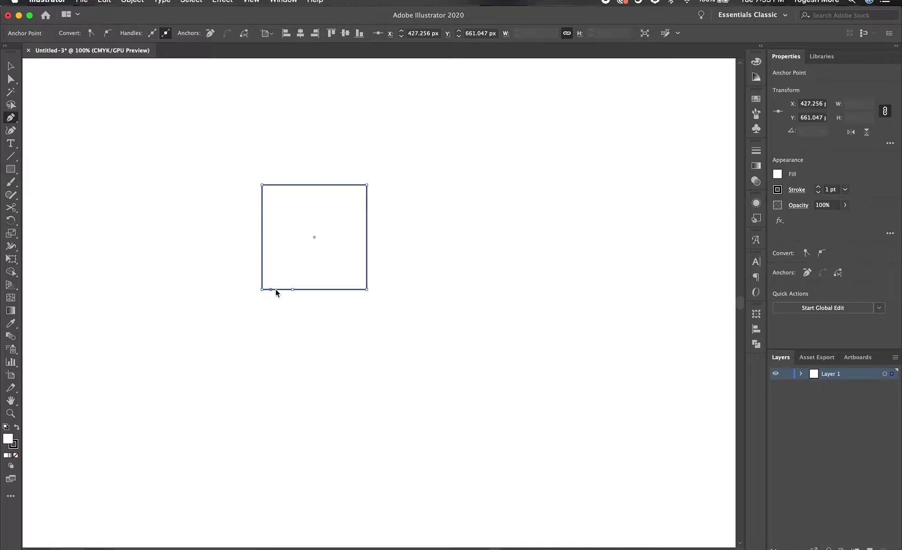
pyautogui.click(349, 238)
pyautogui.click(282, 238)
pyautogui.press('v')
pyautogui.moveTo(330, 238)
pyautogui.mouseDown()
pyautogui.moveTo(328, 254)
pyautogui.moveTo(356, 256)
pyautogui.mouseUp()
pyautogui.click(325, 256)
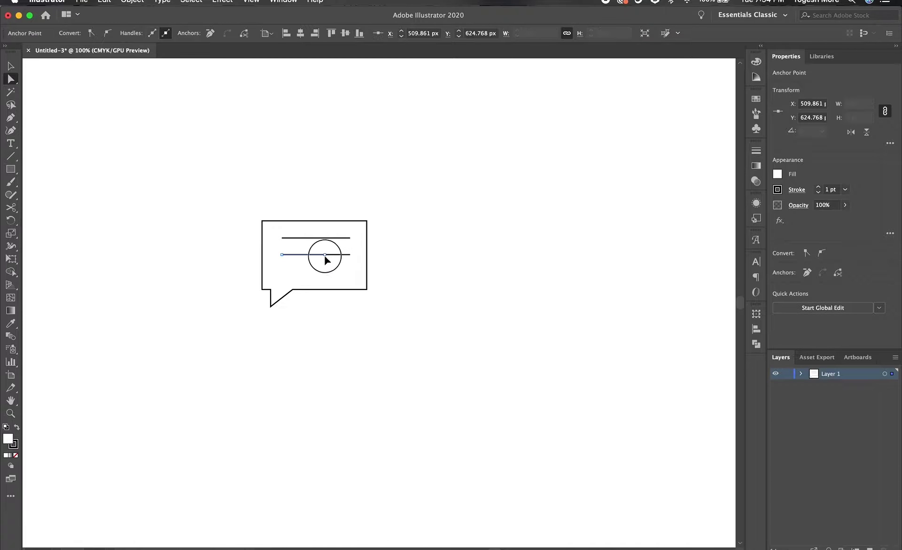
pyautogui.press('v')
pyautogui.keyDown('shift'); pyautogui.click(332, 240); pyautogui.keyUp('shift')
pyautogui.hotkey('ctrl', 'g')
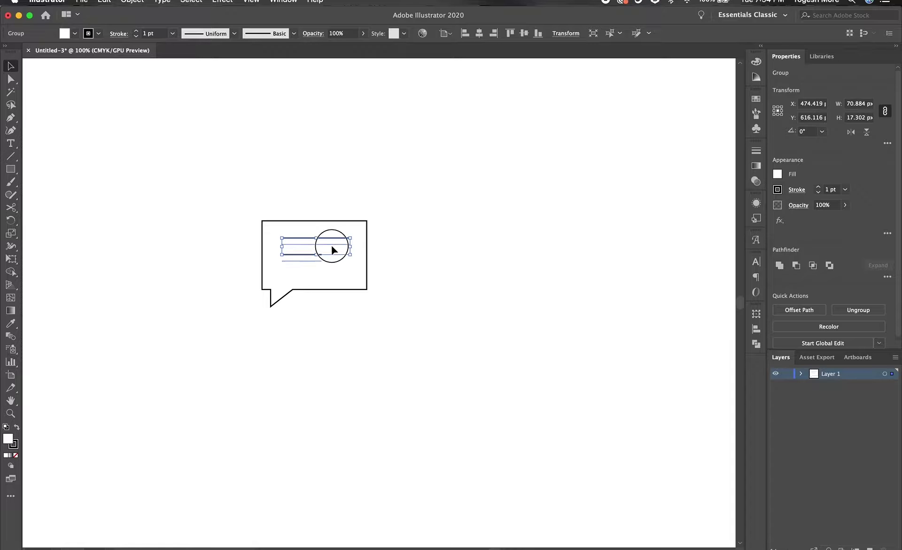
pyautogui.moveTo(331, 246); pyautogui.dragTo(331, 254)
pyautogui.click(393, 265)
# Duplicate the bubble to the lower right and reflect the copy.
pyautogui.moveTo(413, 196); pyautogui.dragTo(225, 360)
pyautogui.moveTo(341, 303)
pyautogui.mouseDown()
pyautogui.moveTo(411, 330)
pyautogui.moveTo(403, 346)
pyautogui.mouseUp()
pyautogui.press('Return')
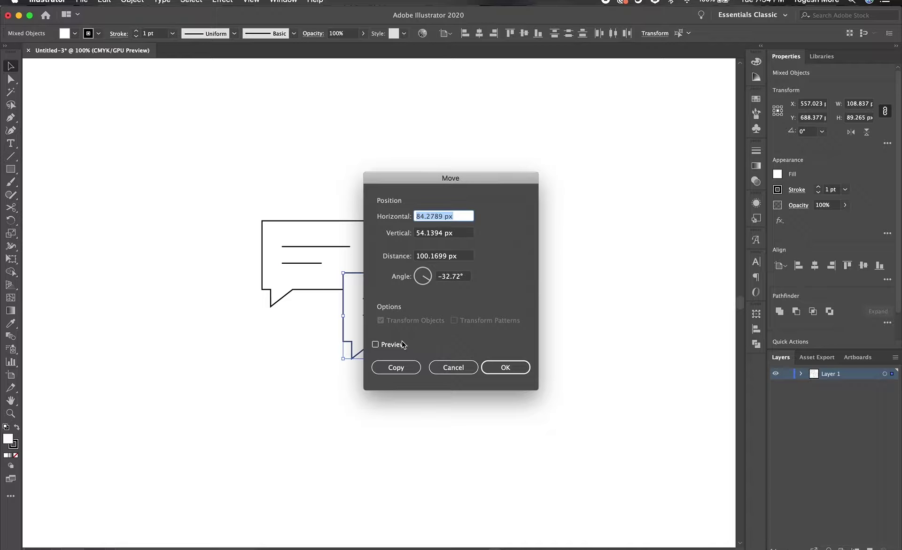
pyautogui.press('Escape')
pyautogui.press('o')
pyautogui.press('Return')
pyautogui.press('Return')
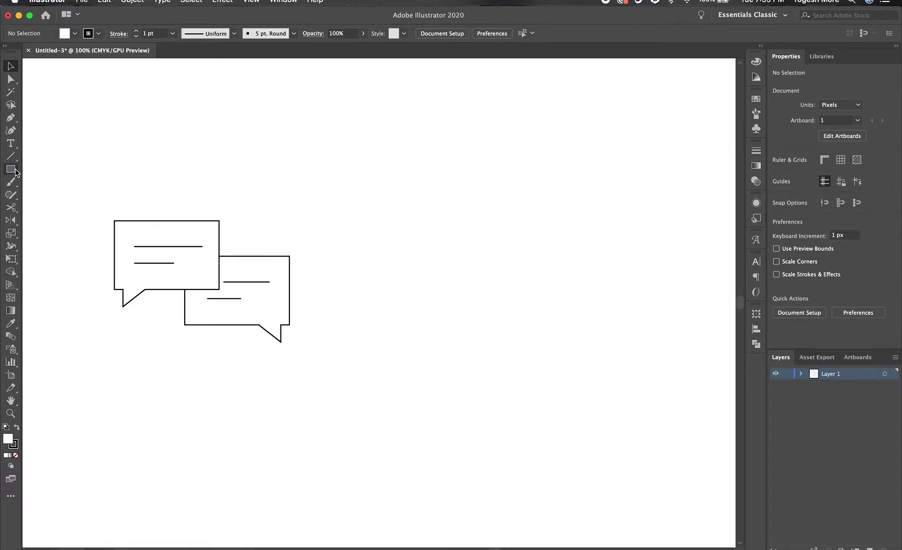
# Draw a circle and convert its bottom anchor to a corner, forming a teardrop map pin.
pyautogui.click(11, 169)
pyautogui.click(70, 195)
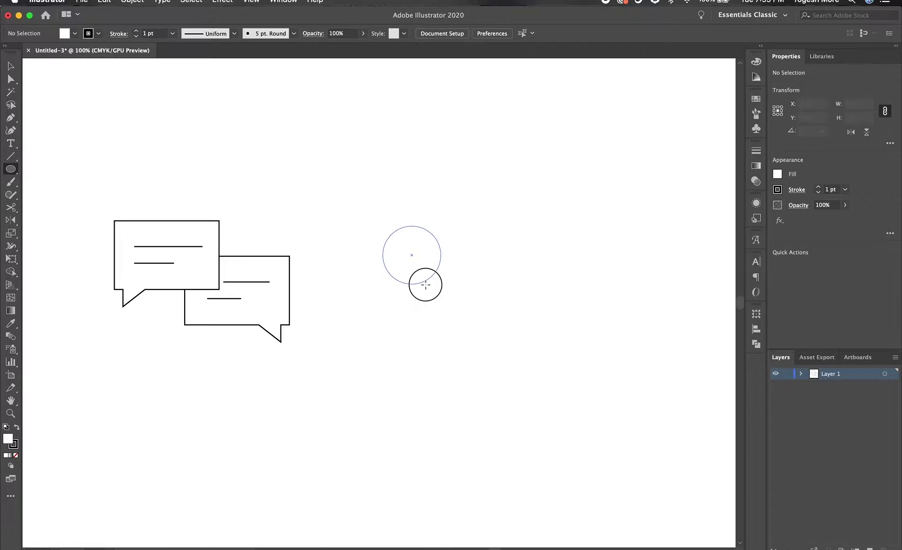
pyautogui.moveTo(419, 260); pyautogui.dragTo(425, 284)
pyautogui.press('v')
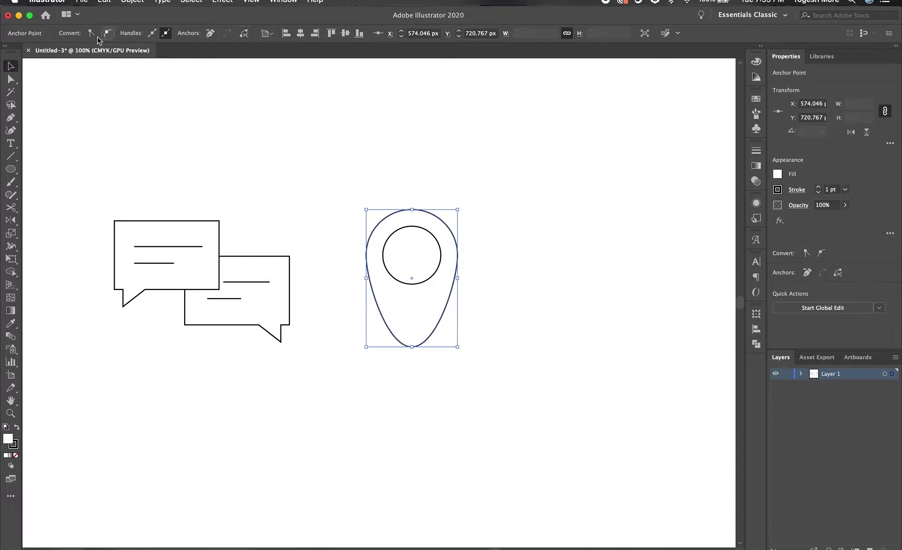
pyautogui.click(97, 38)
pyautogui.press('a')
pyautogui.click(366, 255)
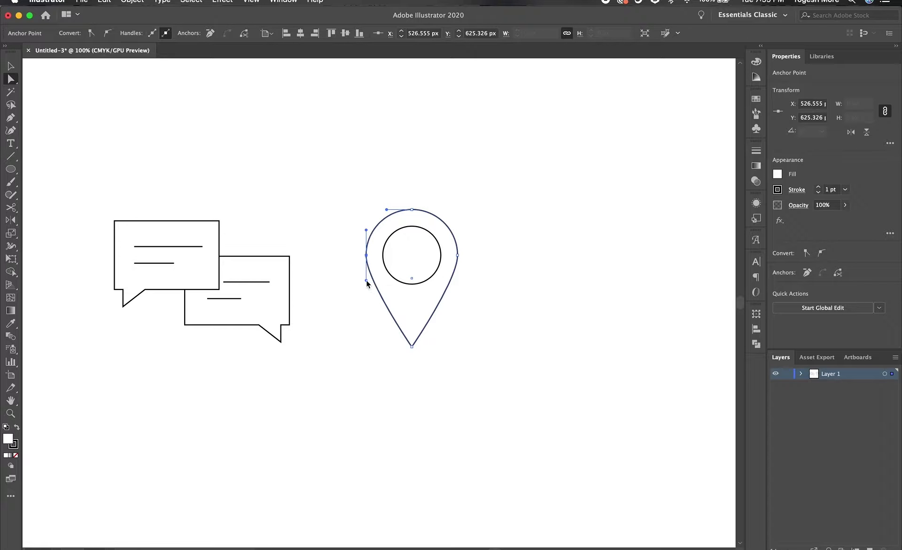
pyautogui.click(499, 254)
pyautogui.click(411, 255)
pyautogui.press('Delete')
# Place a smaller pin copy at the big pin's lower right and draw a square beside it.
pyautogui.click(451, 244)
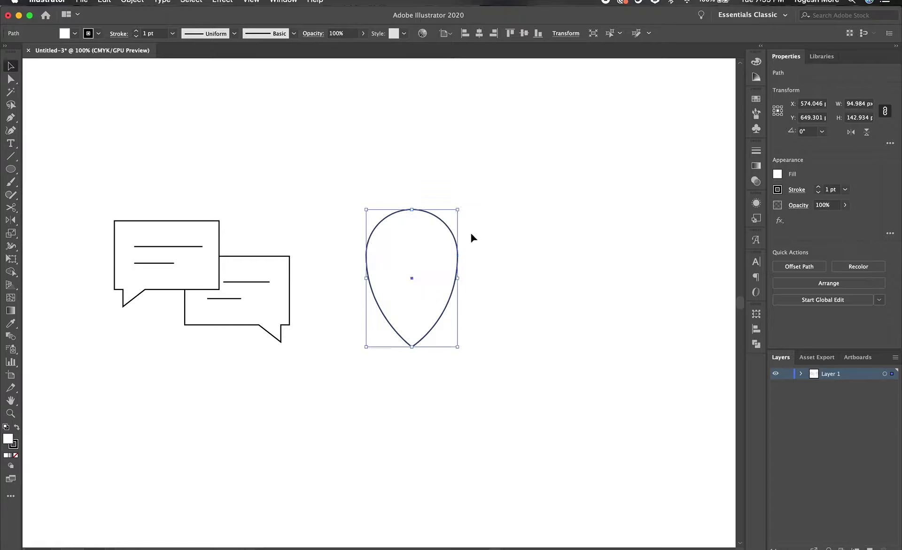
pyautogui.moveTo(419, 290); pyautogui.dragTo(458, 323)
pyautogui.moveTo(458, 387); pyautogui.dragTo(442, 328)
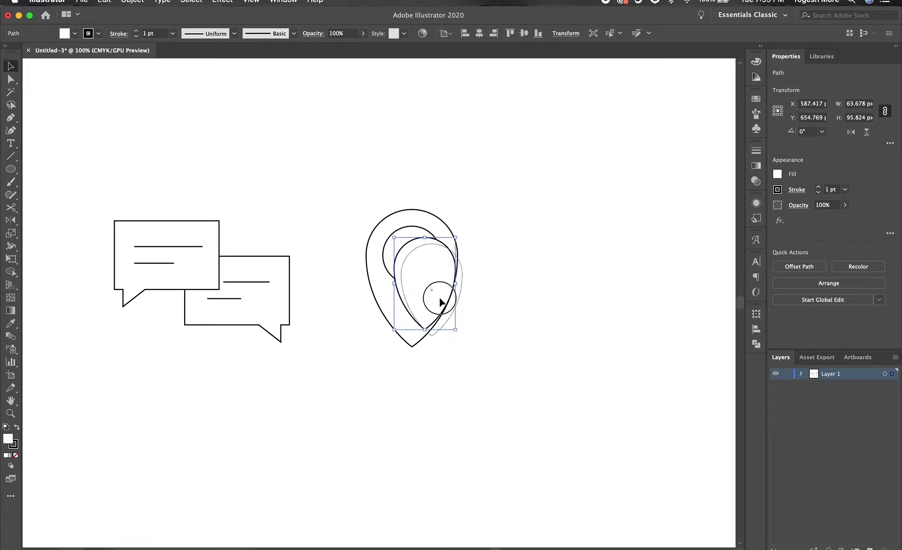
pyautogui.moveTo(430, 287); pyautogui.dragTo(451, 308)
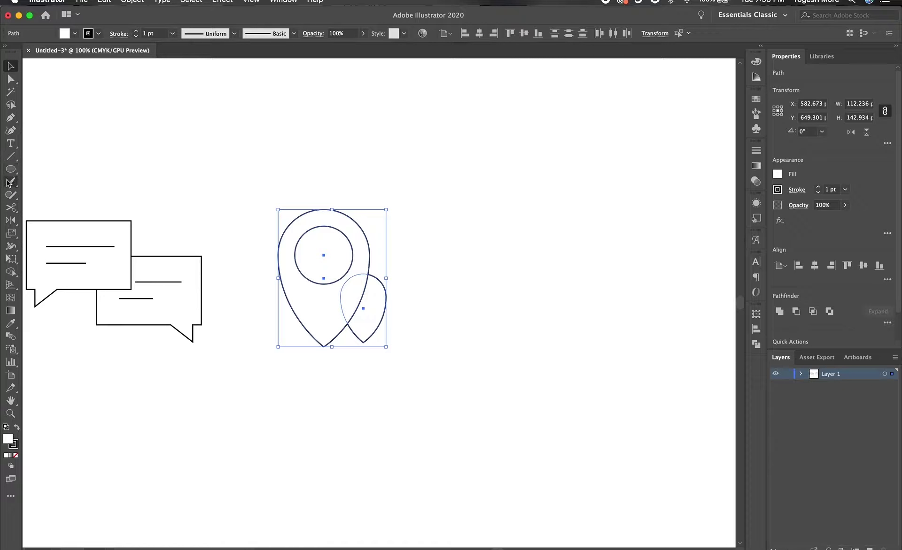
pyautogui.moveTo(10, 169); pyautogui.dragTo(52, 164)
pyautogui.moveTo(474, 262); pyautogui.dragTo(538, 327)
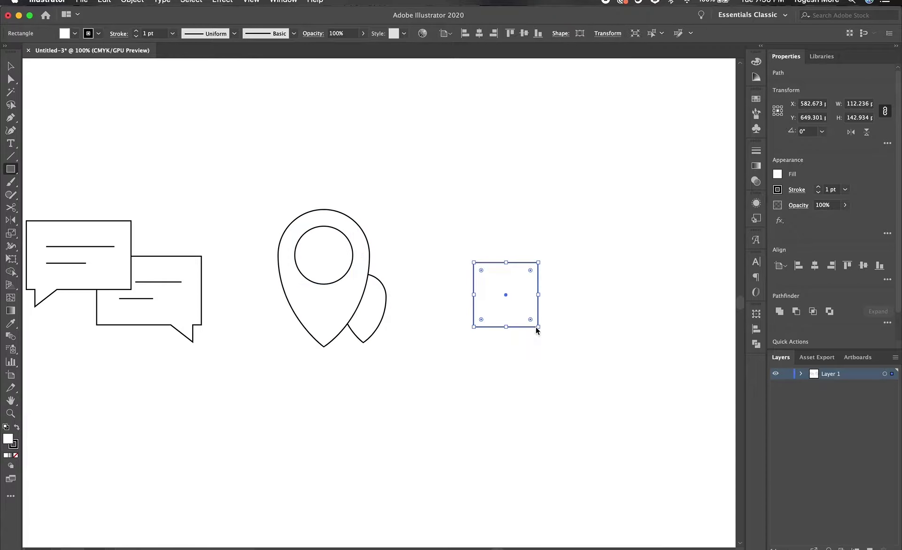
# Turn the square into a triangle and add a smaller peak copy beside it as mountains.
pyautogui.press('a')
pyautogui.click(537, 327)
pyautogui.press('Delete')
pyautogui.click(538, 263)
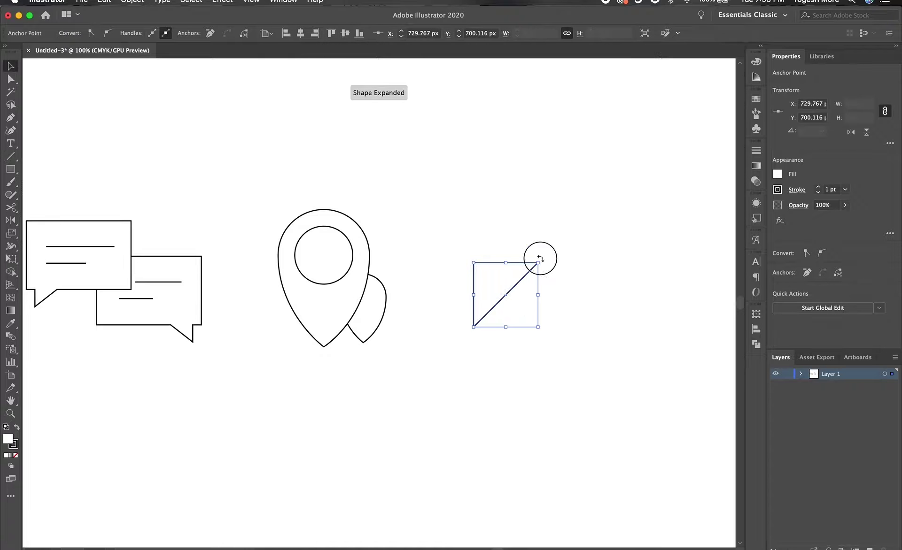
pyautogui.moveTo(538, 263); pyautogui.dragTo(506, 220)
pyautogui.click(498, 263)
pyautogui.moveTo(495, 263)
pyautogui.mouseDown()
pyautogui.moveTo(557, 291)
pyautogui.moveTo(539, 287)
pyautogui.mouseUp()
pyautogui.moveTo(489, 308); pyautogui.dragTo(592, 217)
pyautogui.click(486, 318)
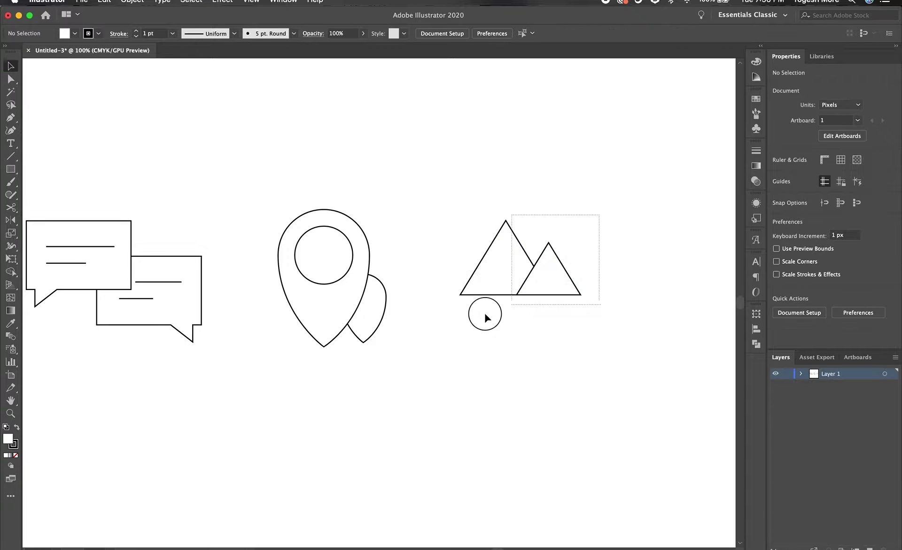
pyautogui.moveTo(534, 289); pyautogui.dragTo(534, 318)
# Copy the pin's inner circle as a sun over the mountains and as a magnifier lens.
pyautogui.click(342, 272)
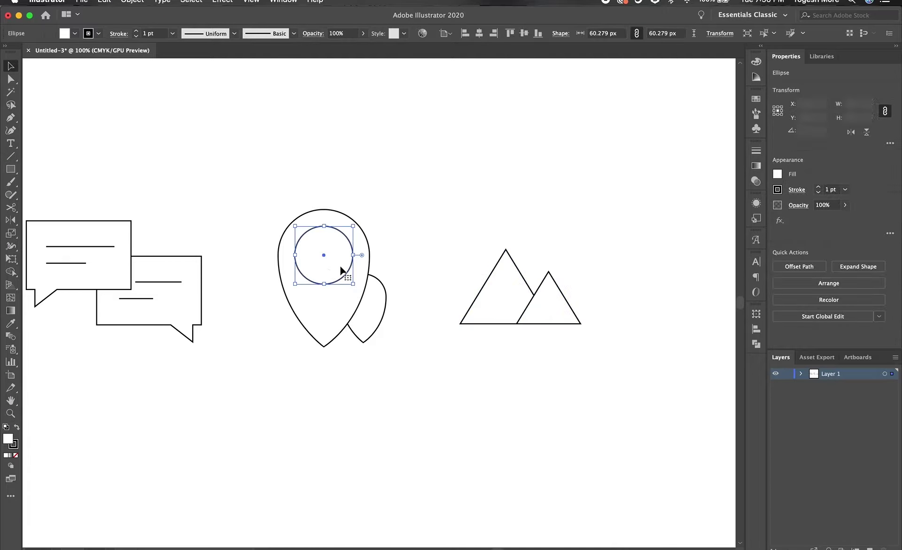
pyautogui.moveTo(342, 271)
pyautogui.mouseDown()
pyautogui.moveTo(567, 276)
pyautogui.moveTo(549, 245)
pyautogui.mouseUp()
pyautogui.click(603, 300)
pyautogui.scroll(-2, 240, 233)
pyautogui.click(303, 258)
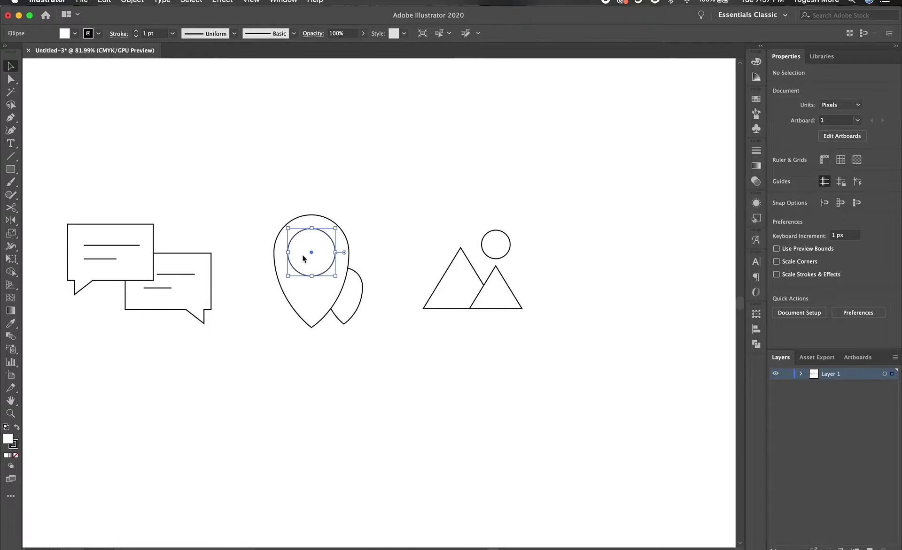
pyautogui.moveTo(303, 258); pyautogui.dragTo(598, 258)
pyautogui.click(618, 296)
# Add a thin handle rectangle under the lens for the magnifier, then select all four icons.
pyautogui.press('p')
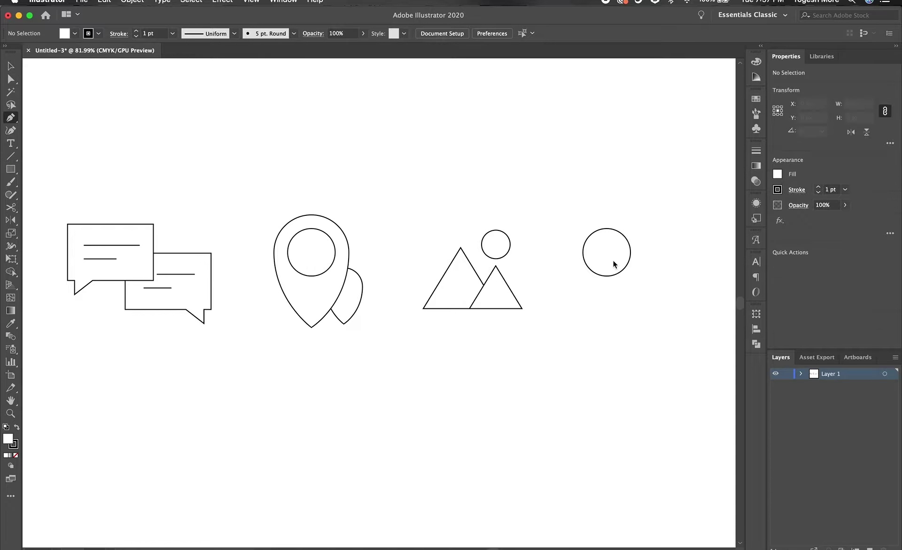
pyautogui.click(613, 261)
pyautogui.click(646, 292)
pyautogui.hotkey('ctrl', 'z')
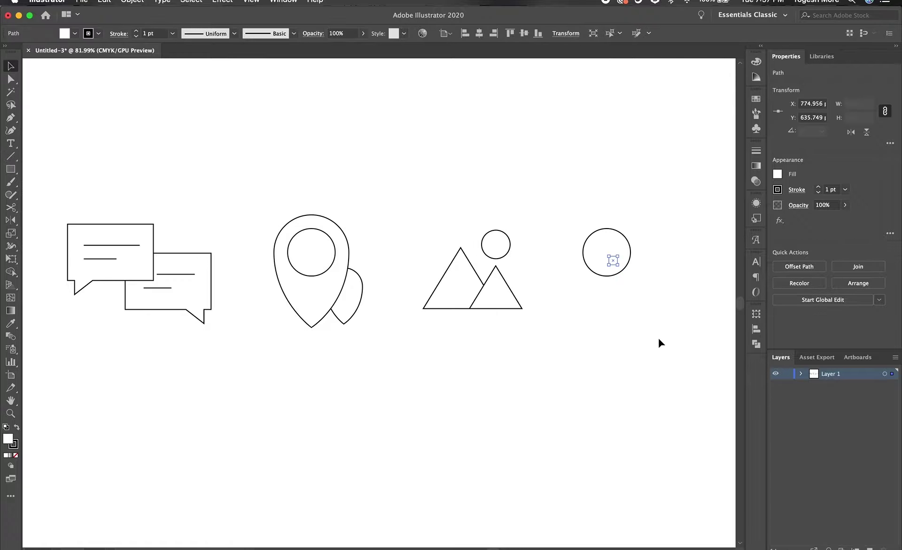
pyautogui.press('l')
pyautogui.moveTo(581, 297)
pyautogui.mouseDown()
pyautogui.moveTo(598, 313)
pyautogui.moveTo(597, 333)
pyautogui.moveTo(635, 267)
pyautogui.mouseUp()
pyautogui.press('v')
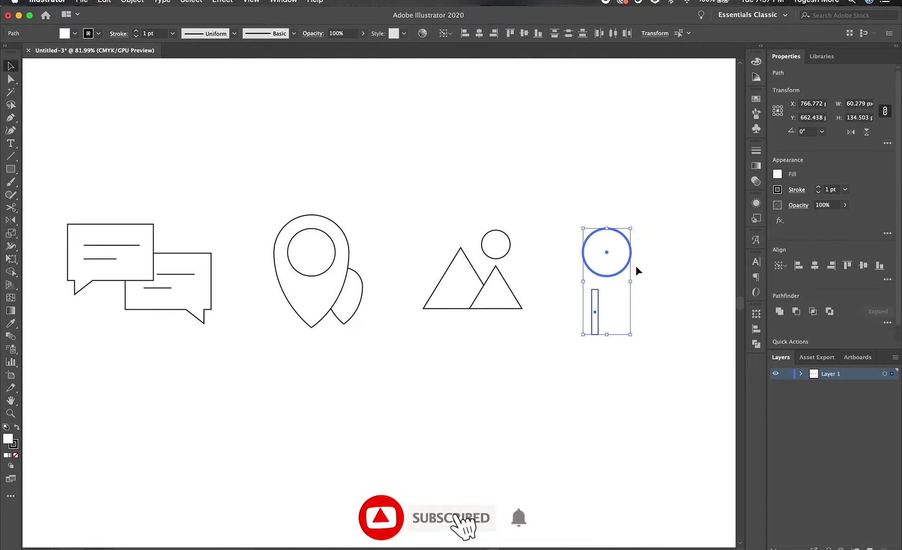
pyautogui.moveTo(607, 322); pyautogui.dragTo(605, 297)
pyautogui.moveTo(594, 244)
pyautogui.mouseDown()
pyautogui.moveTo(626, 311)
pyautogui.moveTo(630, 292)
pyautogui.mouseUp()
pyautogui.click(627, 367)
pyautogui.moveTo(420, 425); pyautogui.dragTo(437, 352)
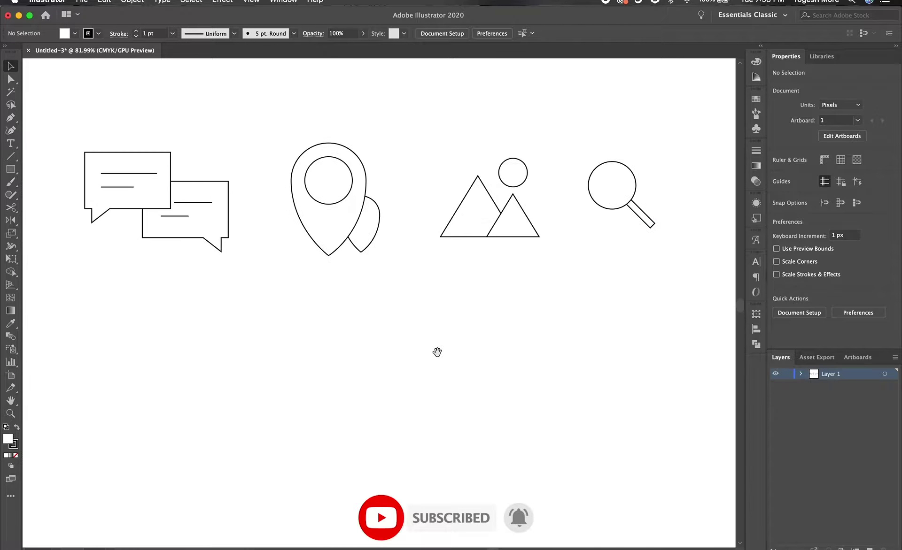
pyautogui.moveTo(64, 111); pyautogui.dragTo(665, 289)
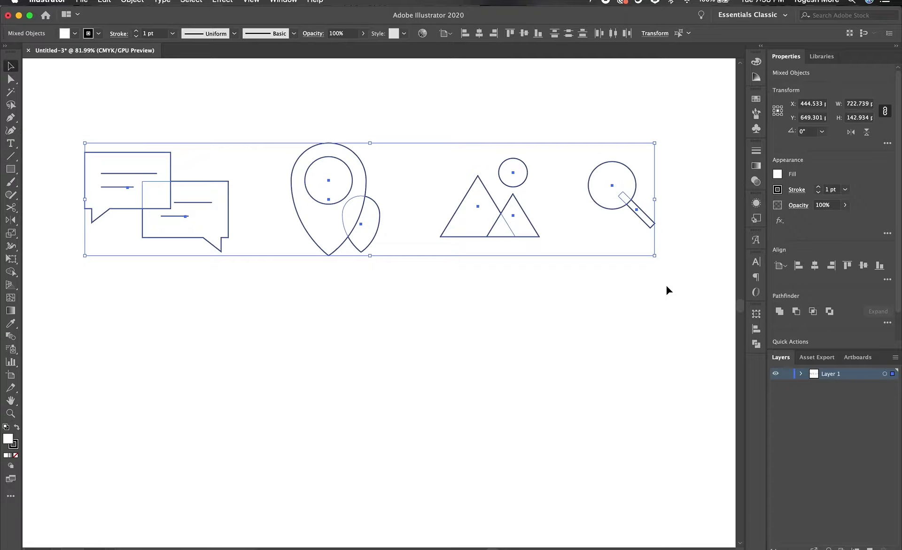
# Duplicate the icon row directly below, trying then undoing a chat-icon corner rounding.
pyautogui.moveTo(519, 183); pyautogui.dragTo(519, 326)
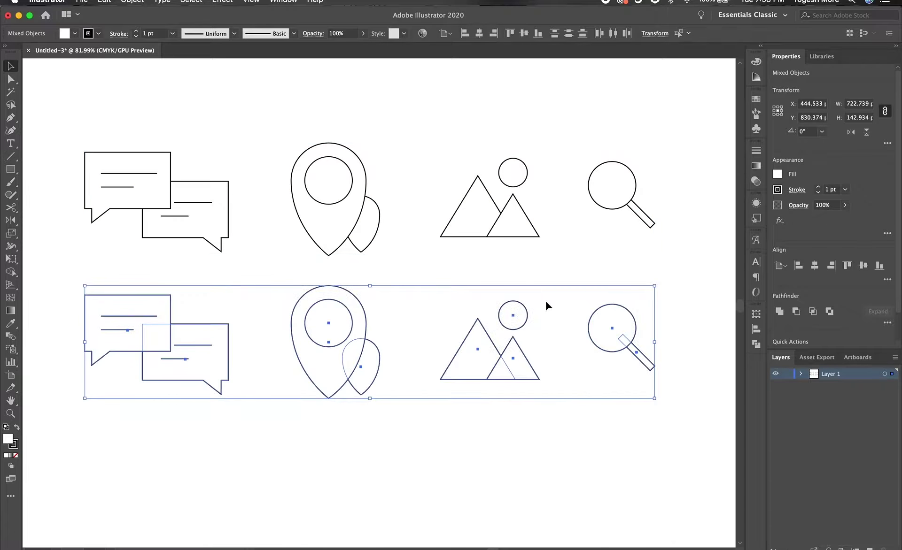
pyautogui.scroll(-1, 379, 258)
pyautogui.moveTo(65, 255)
pyautogui.mouseDown()
pyautogui.moveTo(548, 376)
pyautogui.moveTo(249, 379)
pyautogui.mouseUp()
pyautogui.press('a')
pyautogui.moveTo(218, 316); pyautogui.dragTo(241, 365)
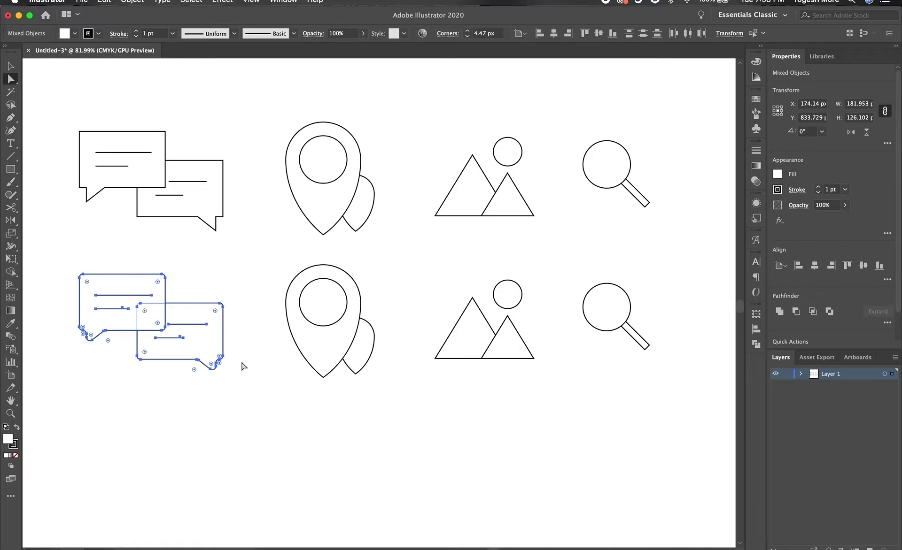
pyautogui.click(192, 378)
pyautogui.moveTo(418, 263); pyautogui.dragTo(556, 395)
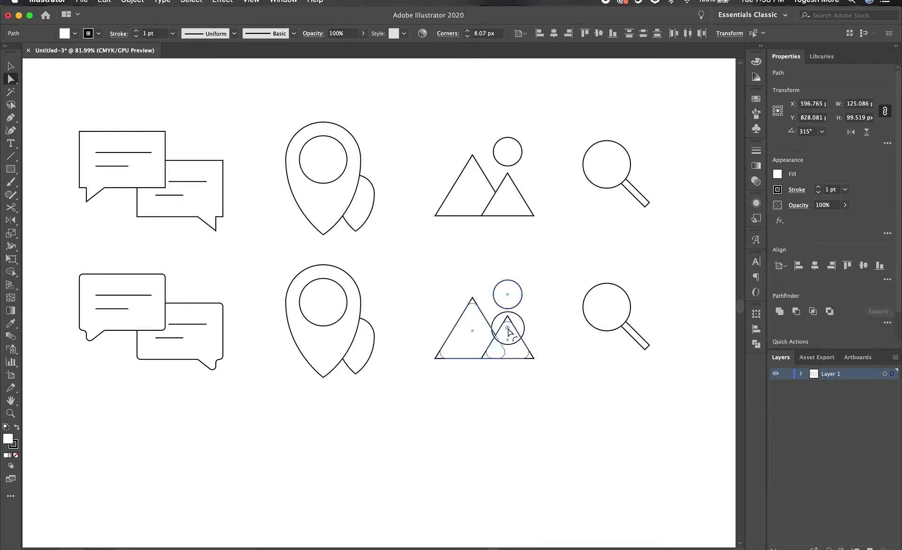
pyautogui.hotkey('ctrl', 'z')
# Round the corners of all second-row icons to about 4 px.
pyautogui.moveTo(61, 265); pyautogui.dragTo(652, 437)
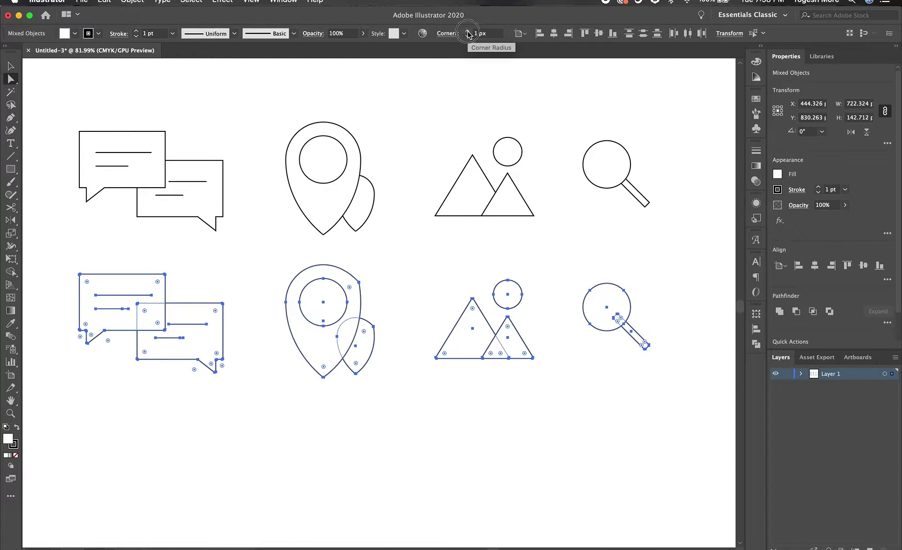
pyautogui.click(466, 31)
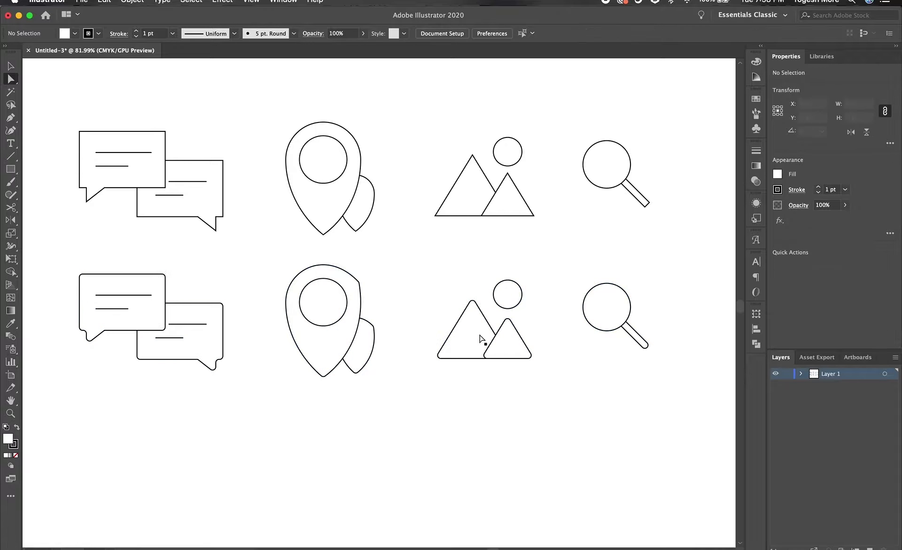
pyautogui.moveTo(416, 261); pyautogui.dragTo(553, 376)
pyautogui.click(369, 272)
pyautogui.click(373, 326)
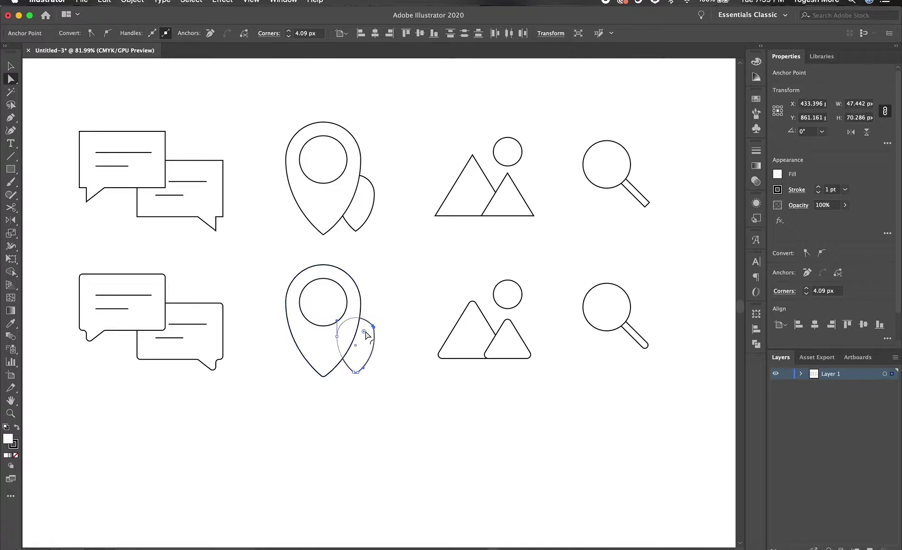
pyautogui.moveTo(71, 250); pyautogui.dragTo(237, 378)
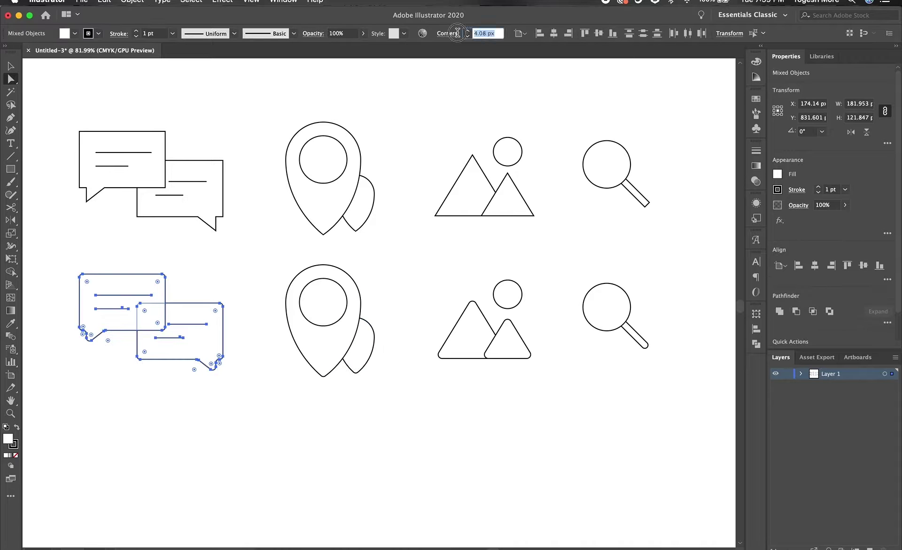
pyautogui.press('v')
pyautogui.click(325, 439)
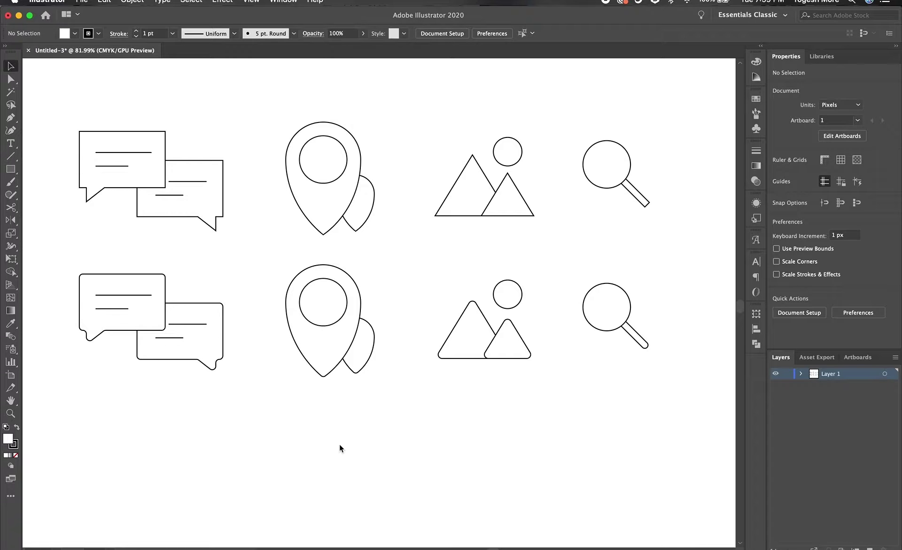
# Alt-drag the second row down to create a third icon row.
pyautogui.moveTo(60, 238); pyautogui.dragTo(664, 426)
pyautogui.moveTo(602, 312)
pyautogui.mouseDown()
pyautogui.moveTo(596, 420)
pyautogui.moveTo(644, 457)
pyautogui.mouseUp()
pyautogui.moveTo(73, 107); pyautogui.dragTo(681, 252)
pyautogui.moveTo(321, 181)
pyautogui.mouseDown()
pyautogui.moveTo(328, 297)
pyautogui.moveTo(321, 458)
pyautogui.mouseUp()
pyautogui.click(211, 433)
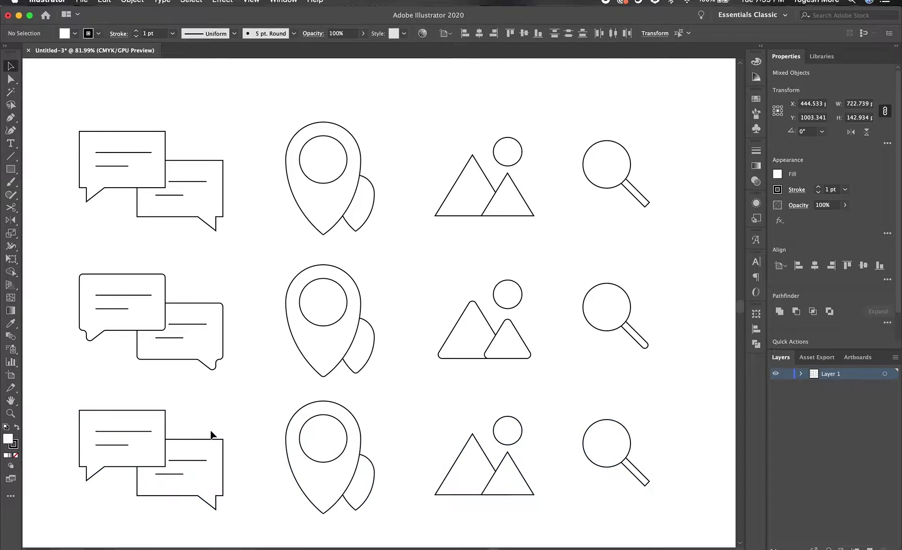
pyautogui.click(178, 440)
pyautogui.click(48, 394)
pyautogui.moveTo(658, 397); pyautogui.dragTo(77, 517)
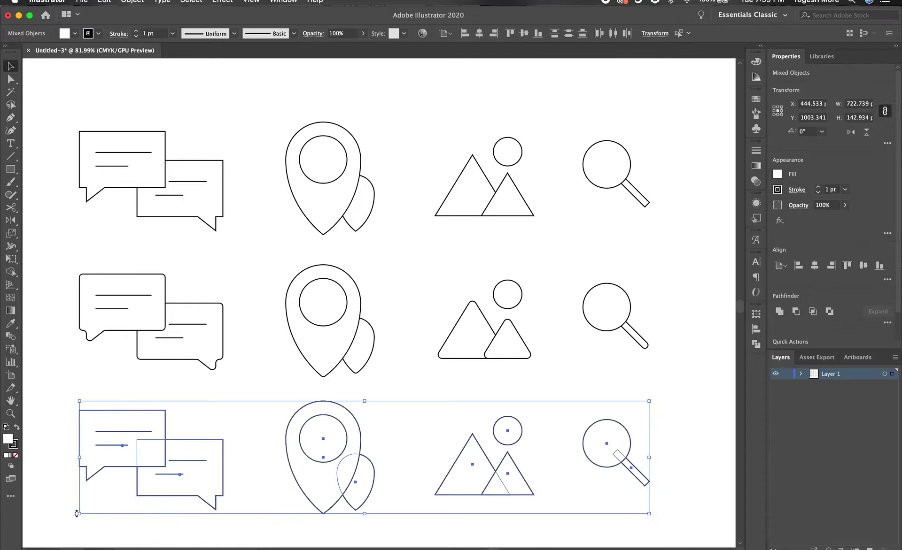
pyautogui.click(256, 512)
# Cut open the back speech bubble by deleting its corner hidden behind the front bubble.
pyautogui.press('p')
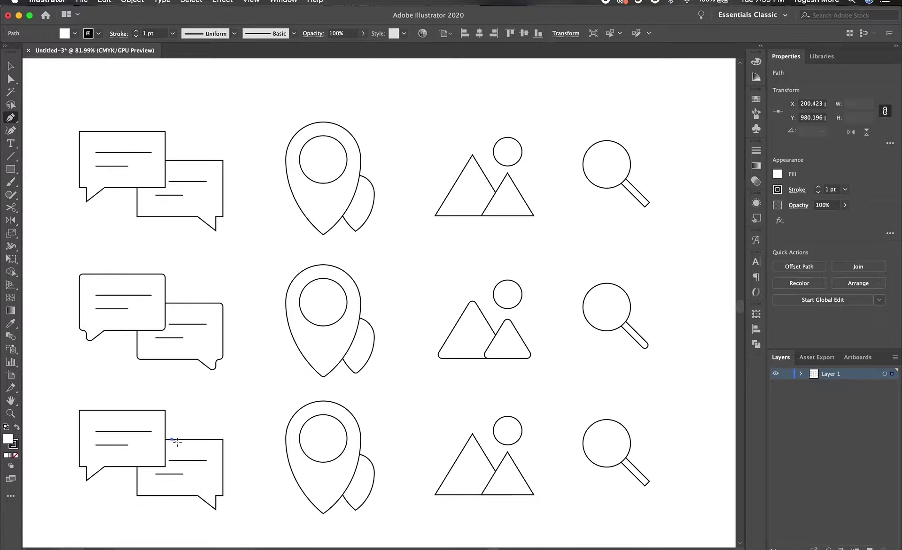
pyautogui.press('v')
pyautogui.click(177, 441)
pyautogui.press('p')
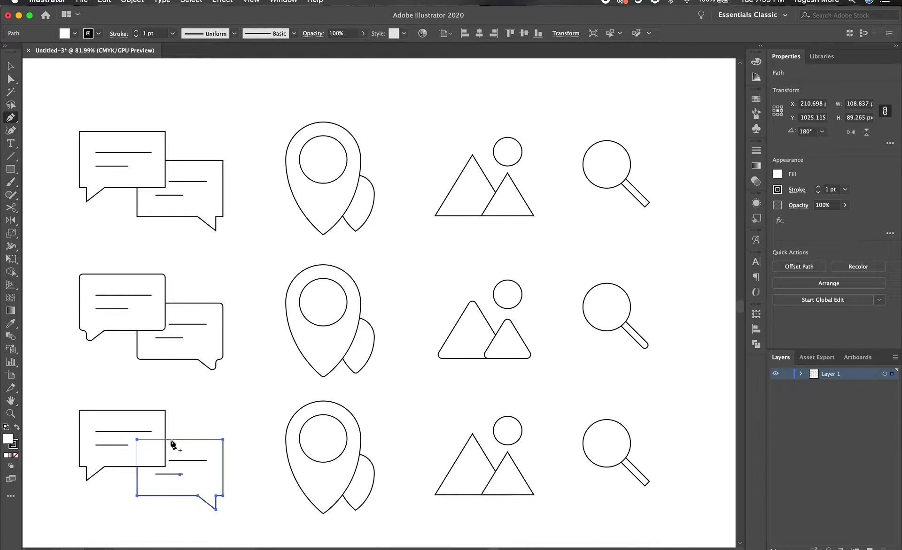
pyautogui.click(169, 439)
pyautogui.click(137, 471)
pyautogui.press('a')
pyautogui.click(137, 439)
pyautogui.press('Delete')
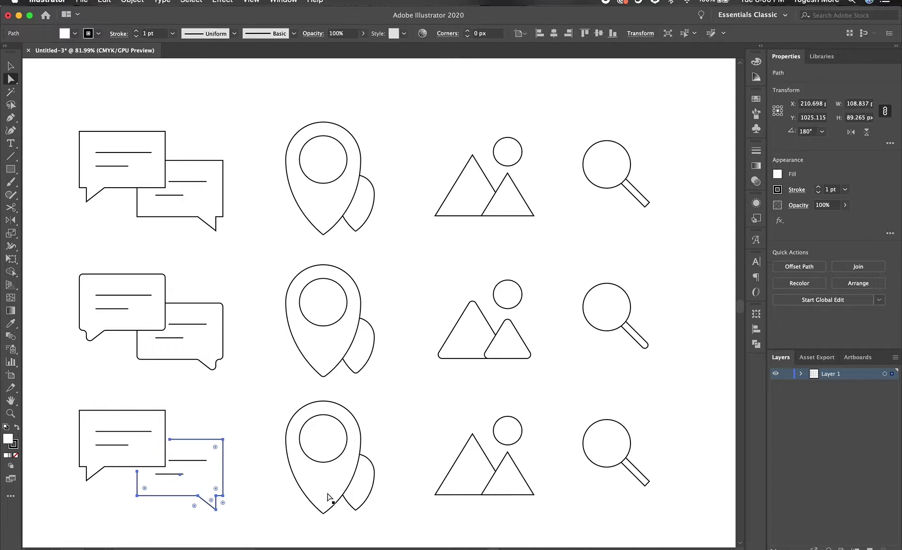
# Add anchors on the pin leaf where the pin overlaps it.
pyautogui.click(364, 459)
pyautogui.press('p')
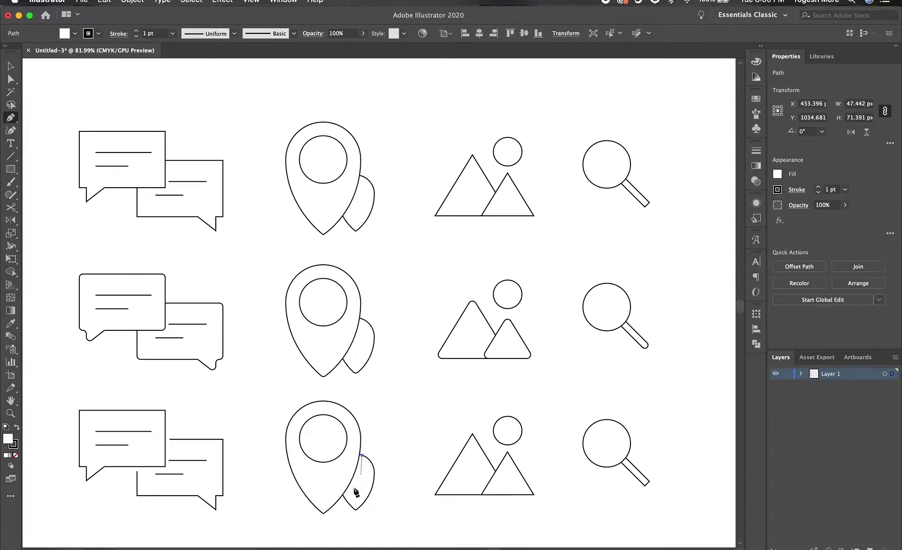
pyautogui.click(362, 456)
pyautogui.press('a')
pyautogui.click(350, 505)
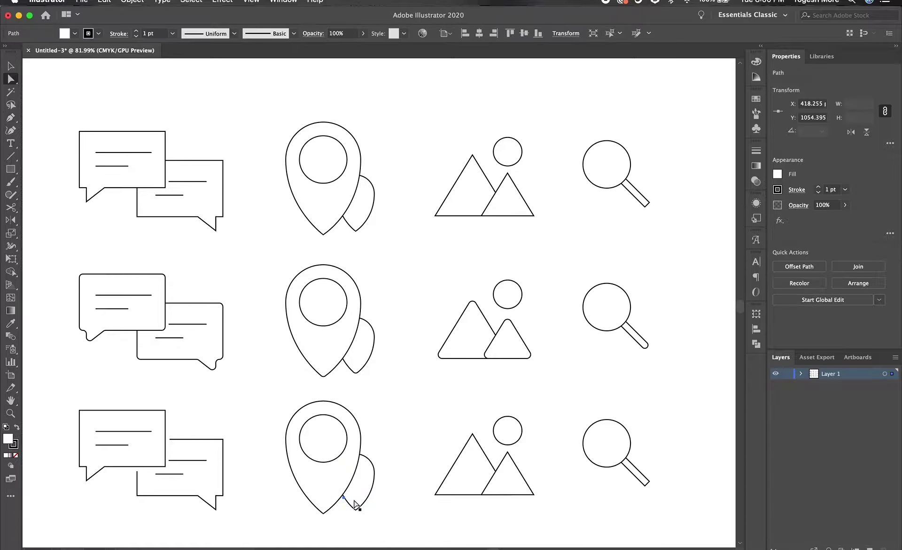
pyautogui.press('p')
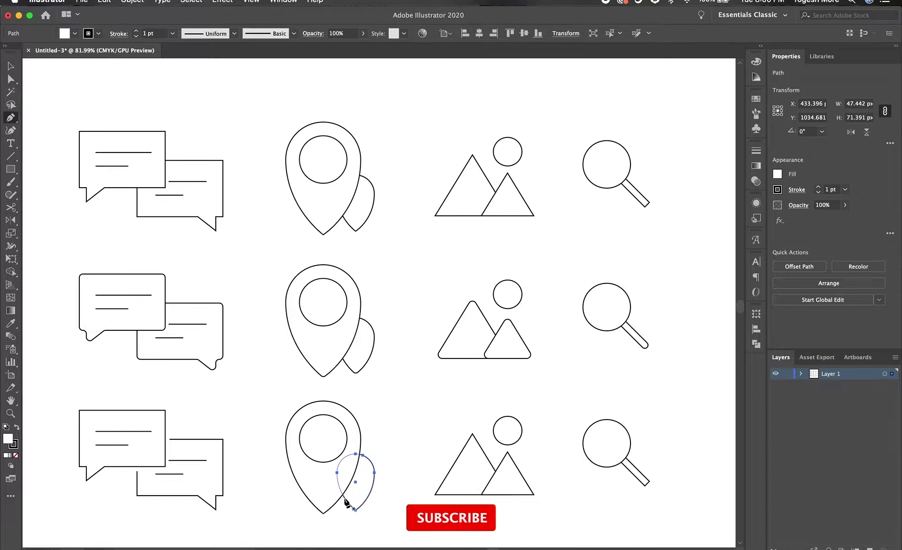
pyautogui.click(341, 492)
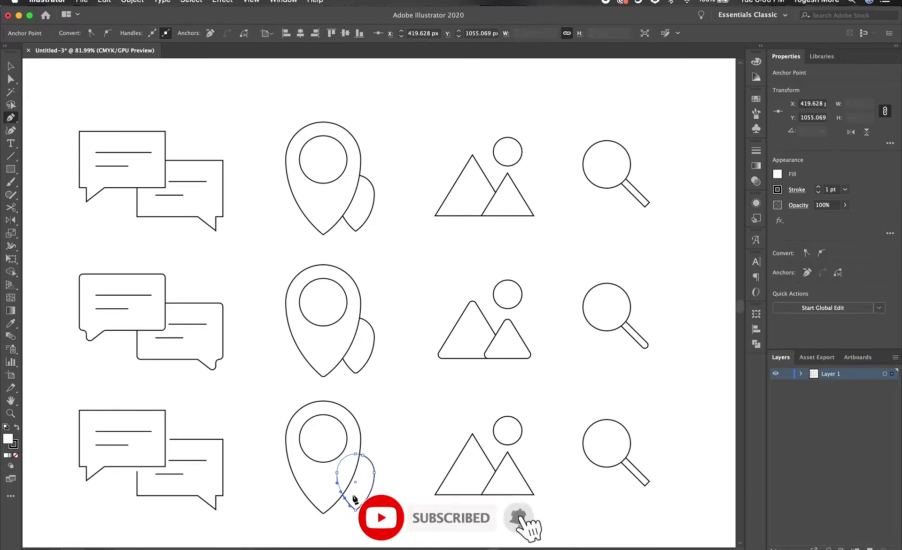
# Delete the left mountain's corner hidden behind the smaller peak.
pyautogui.press('a')
pyautogui.click(495, 490)
pyautogui.press('p')
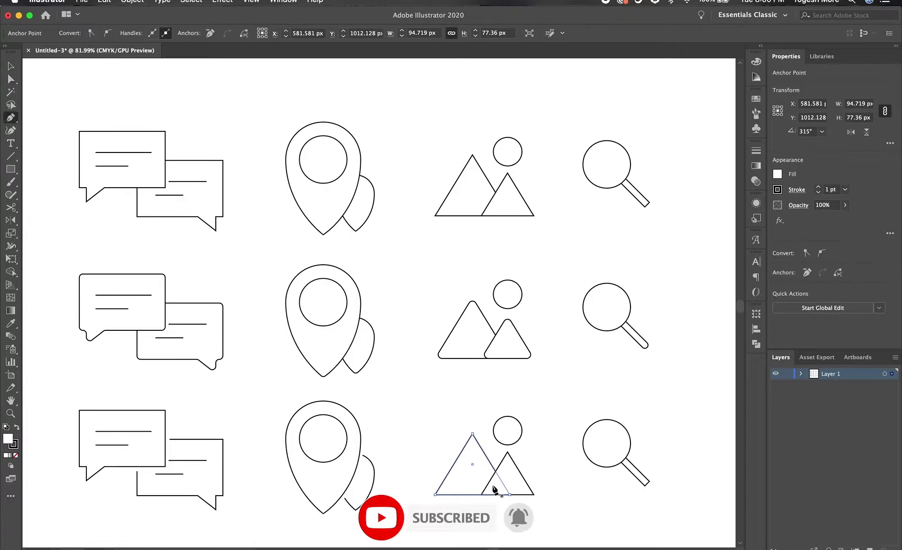
pyautogui.click(492, 466)
pyautogui.press('a')
pyautogui.click(510, 495)
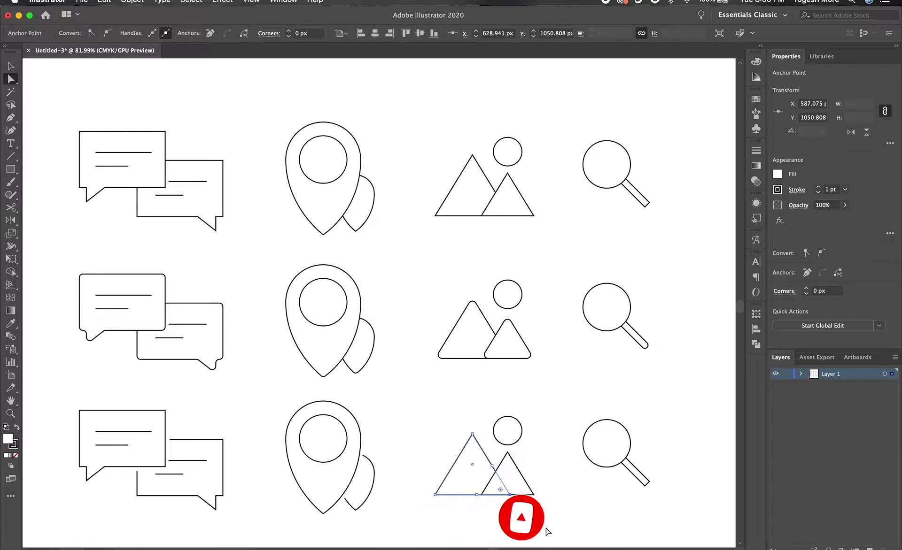
pyautogui.press('Delete')
pyautogui.click(566, 493)
# Remove the magnifier handle's end hidden under the lens.
pyautogui.click(629, 465)
pyautogui.press('p')
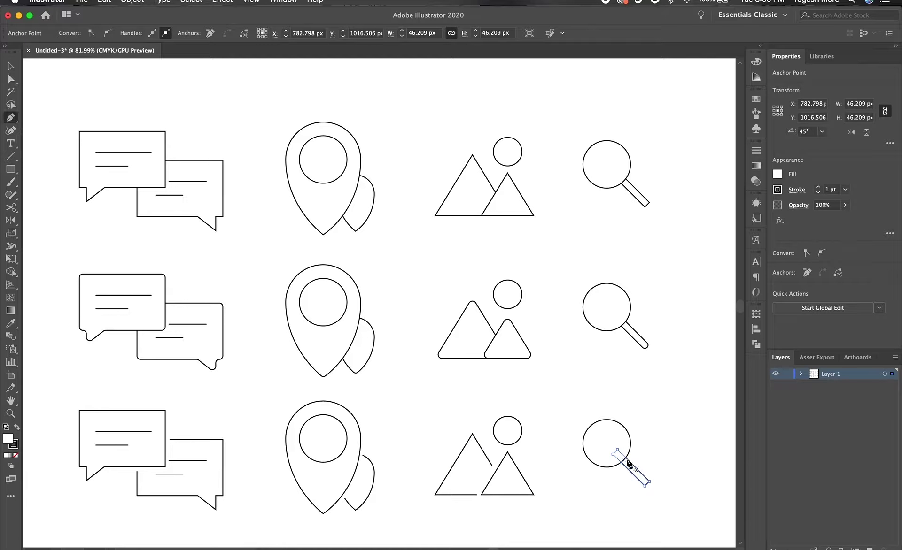
pyautogui.click(629, 467)
pyautogui.press('a')
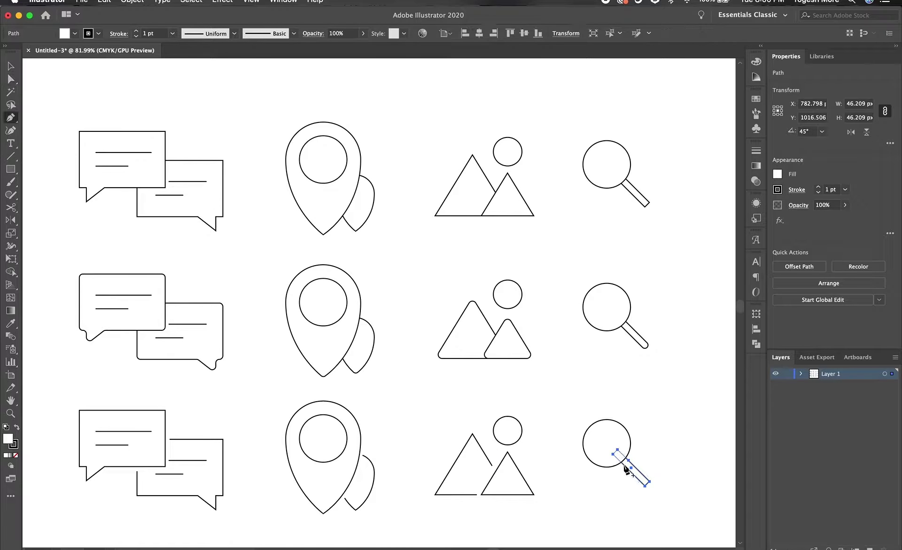
pyautogui.click(625, 466)
pyautogui.press('Delete')
# Set 6 px corners on the third-row mountains, then round both speech bubbles' corners.
pyautogui.click(663, 485)
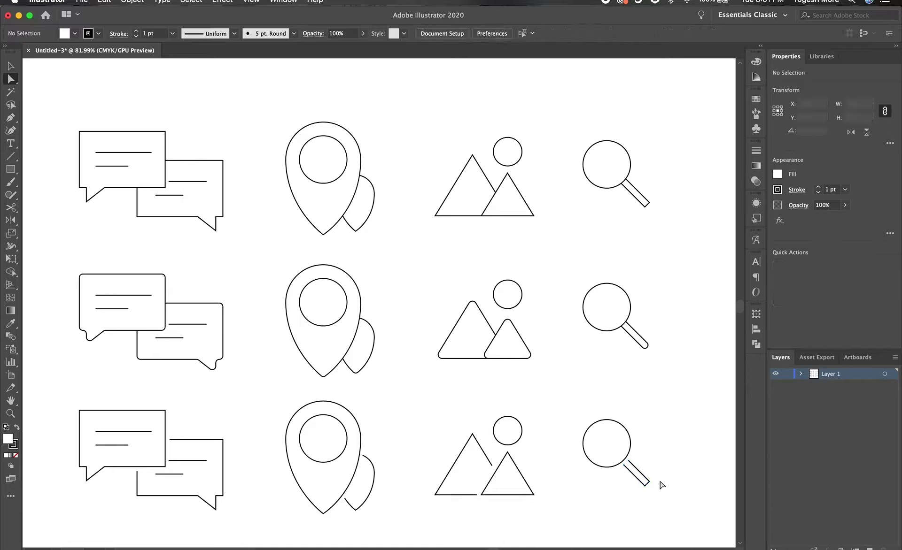
pyautogui.moveTo(469, 502); pyautogui.dragTo(516, 419)
pyautogui.click(690, 395)
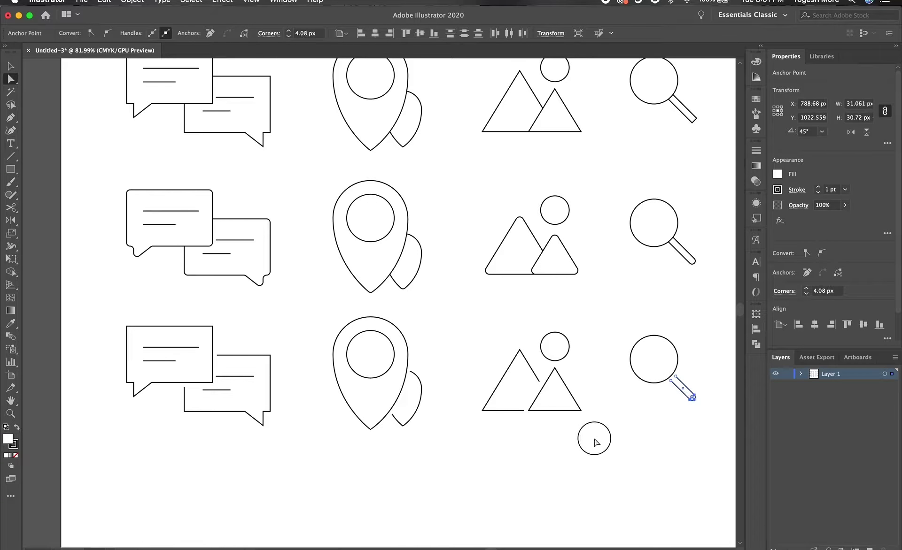
pyautogui.moveTo(466, 324); pyautogui.dragTo(580, 441)
pyautogui.click(467, 32)
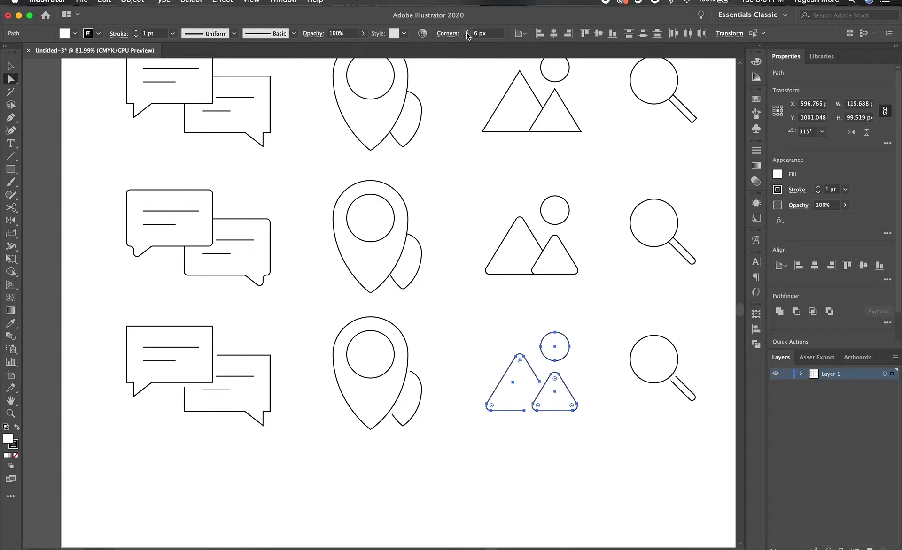
pyautogui.moveTo(328, 476); pyautogui.dragTo(243, 413)
pyautogui.moveTo(116, 302); pyautogui.dragTo(292, 443)
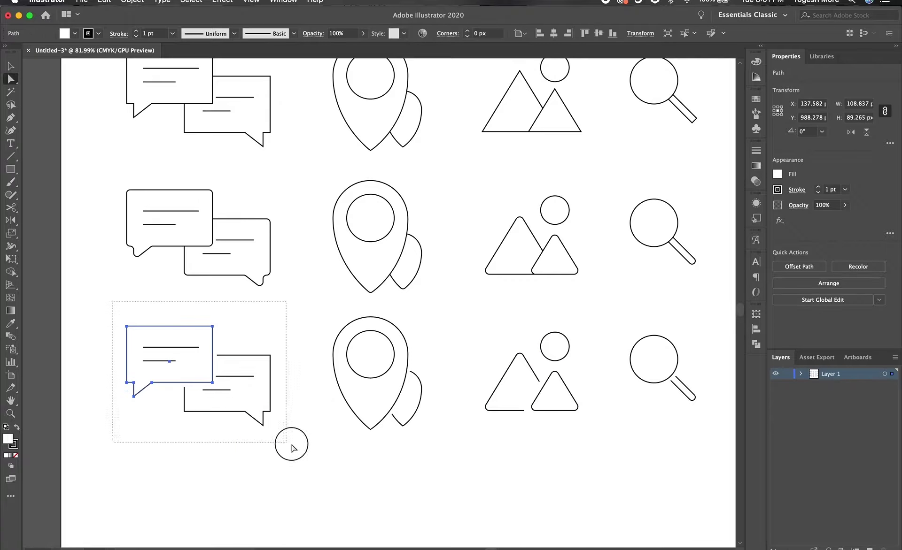
pyautogui.press('Return')
pyautogui.click(317, 472)
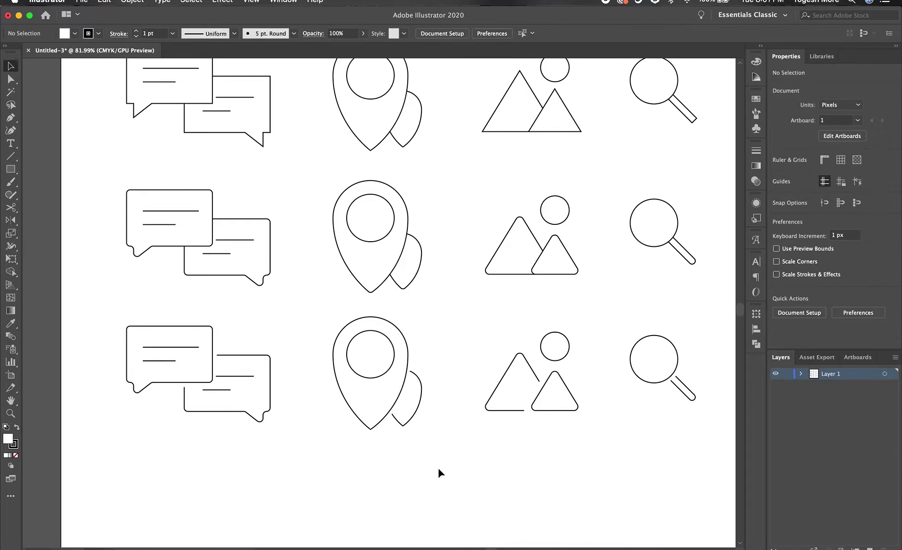
pyautogui.moveTo(484, 473); pyautogui.dragTo(460, 364)
# Zoom out and Alt-drag a copy of the sharp-cornered top row above it.
pyautogui.hotkey('ctrl', '-')
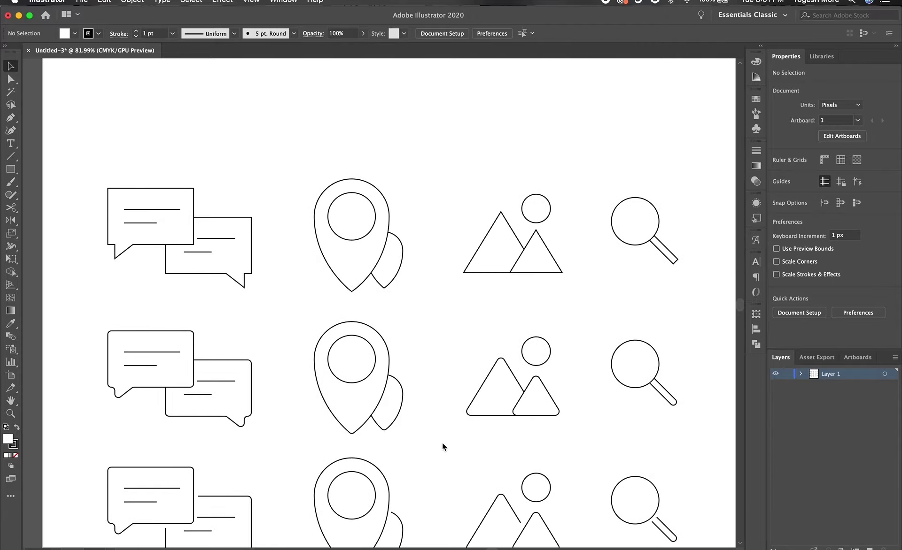
pyautogui.moveTo(144, 165); pyautogui.dragTo(600, 302)
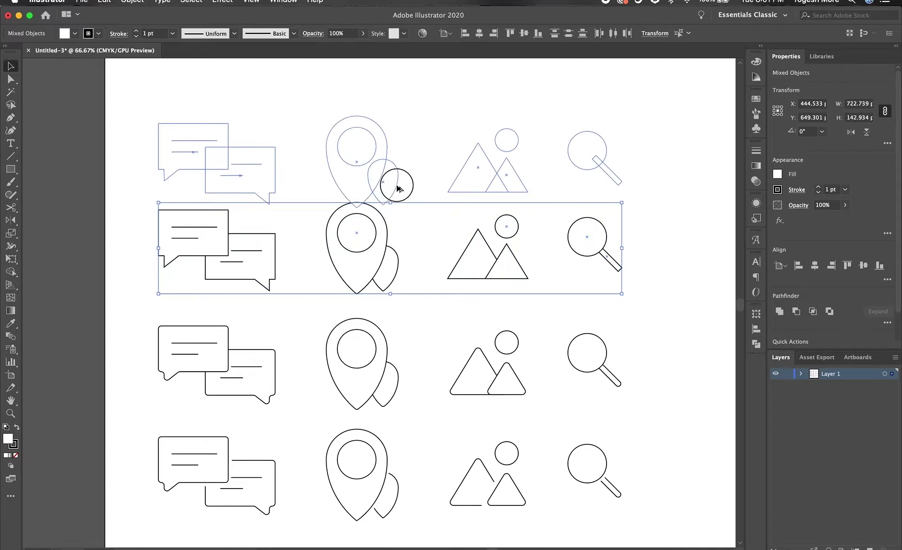
pyautogui.moveTo(396, 284); pyautogui.dragTo(396, 174)
pyautogui.click(650, 193)
pyautogui.click(244, 128)
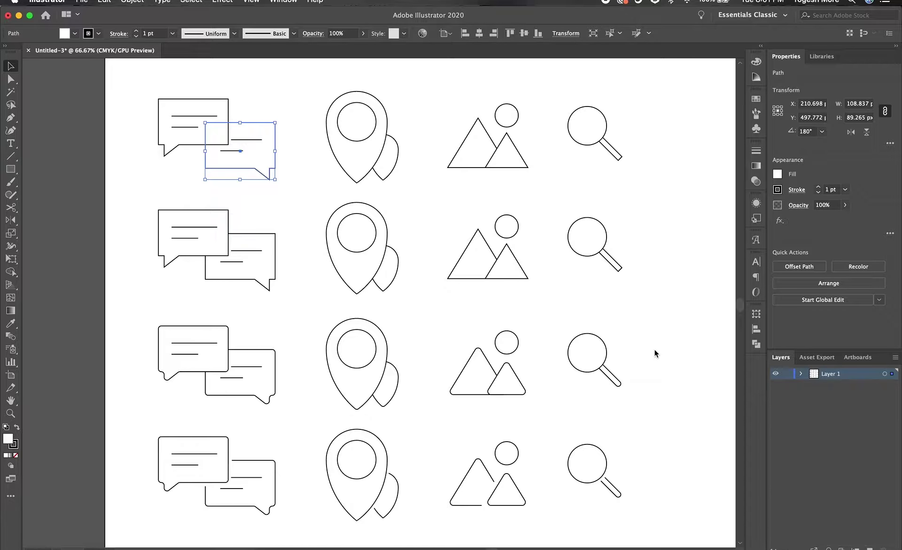
# Zoom into the top speech bubbles and add an anchor where they cross on the front bubble's bottom edge.
pyautogui.hotkey('ctrl', 'shift', 'a')
pyautogui.press('z')
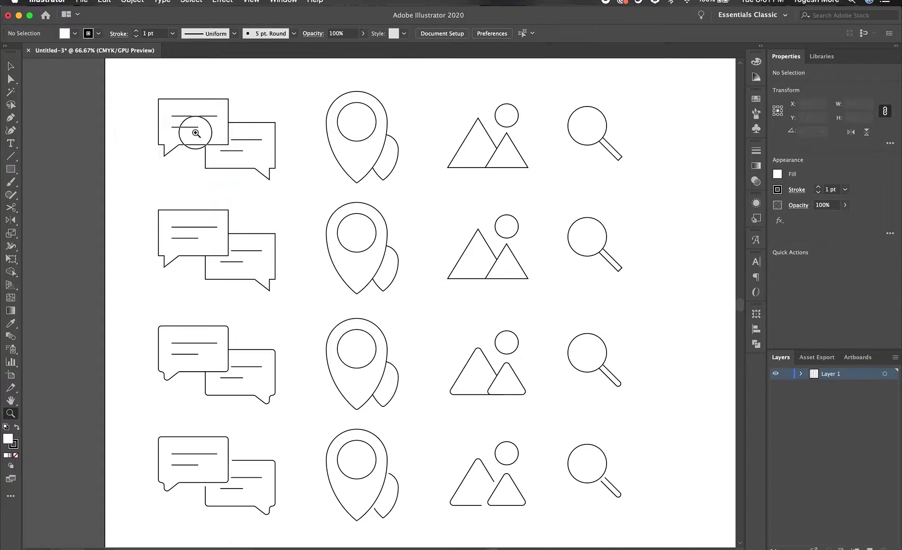
pyautogui.click(192, 137)
pyautogui.click(389, 280)
pyautogui.press('p')
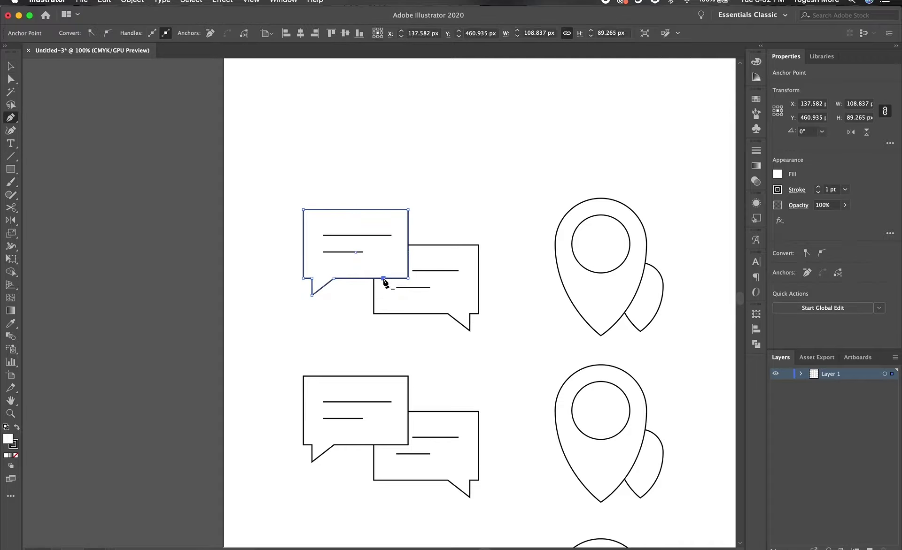
pyautogui.click(362, 279)
pyautogui.press('v')
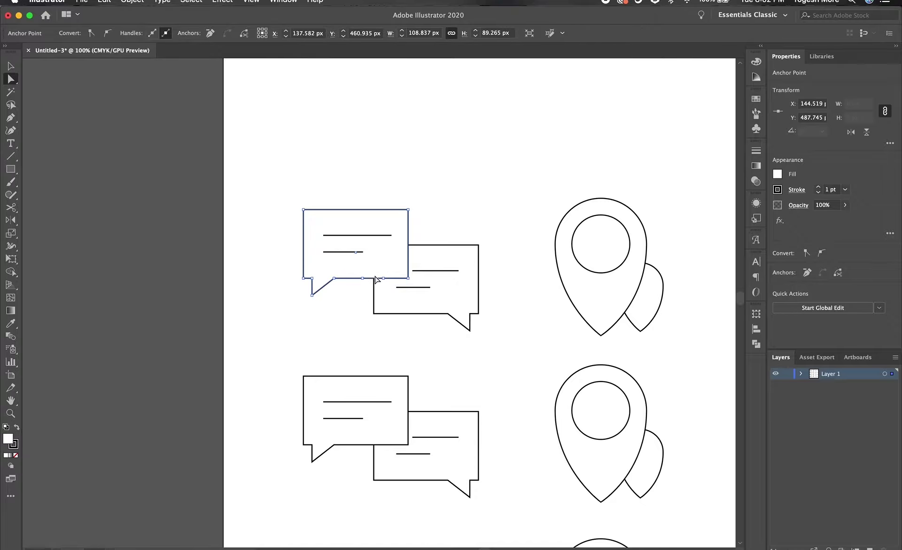
# Remove the fill from the top row of icons.
pyautogui.moveTo(268, 162); pyautogui.dragTo(672, 329)
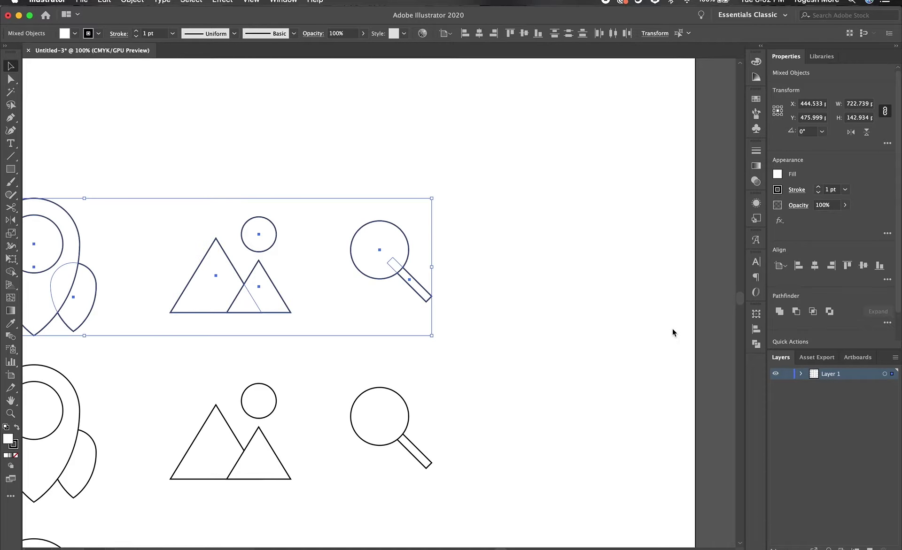
pyautogui.hscroll(-10, 653, 327)
pyautogui.click(15, 455)
pyautogui.click(217, 307)
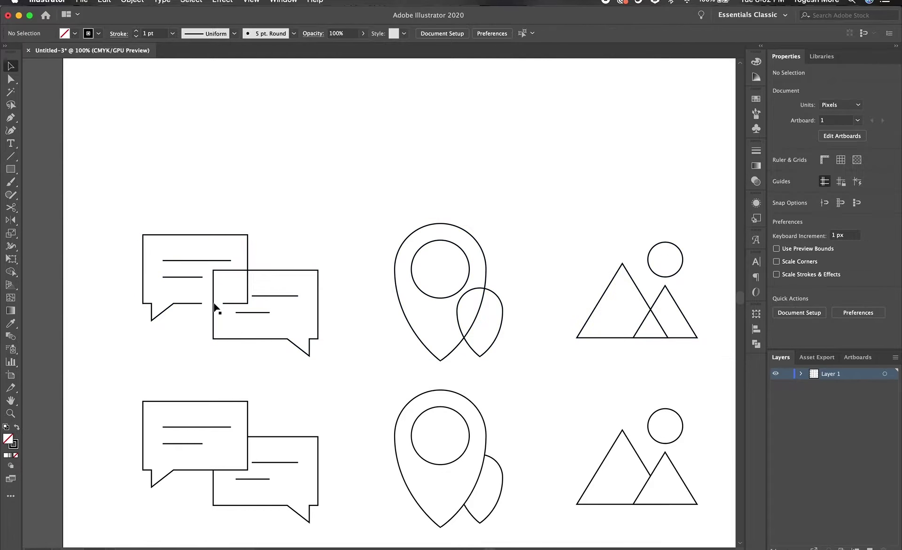
# Cut and delete the back bubble's top segment hidden behind the front bubble, then reposition its open corner anchor.
pyautogui.click(232, 271)
pyautogui.press('p')
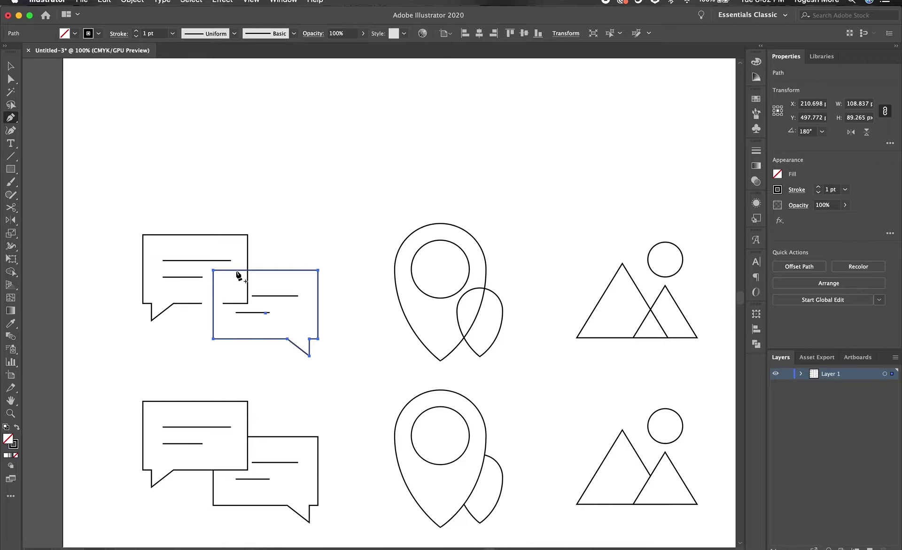
pyautogui.click(236, 270)
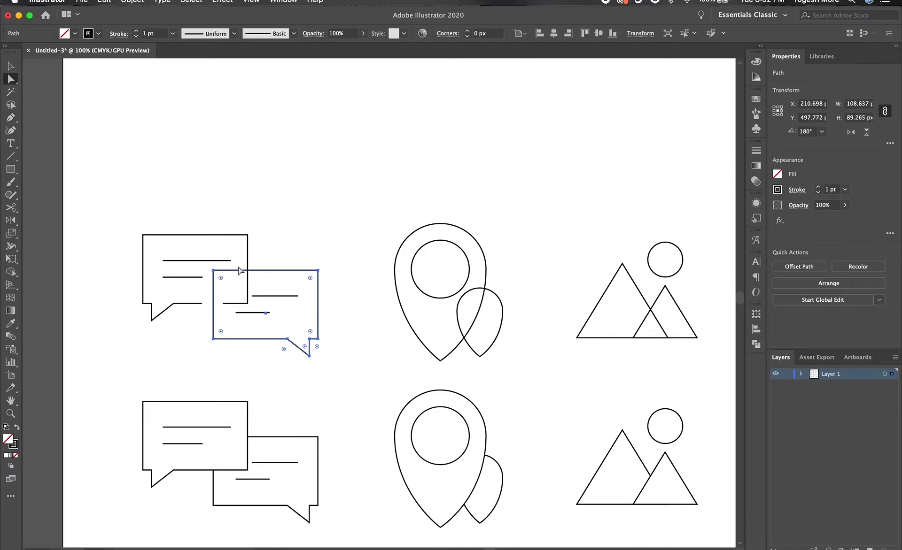
pyautogui.press('Delete')
pyautogui.press('a')
pyautogui.click(214, 271)
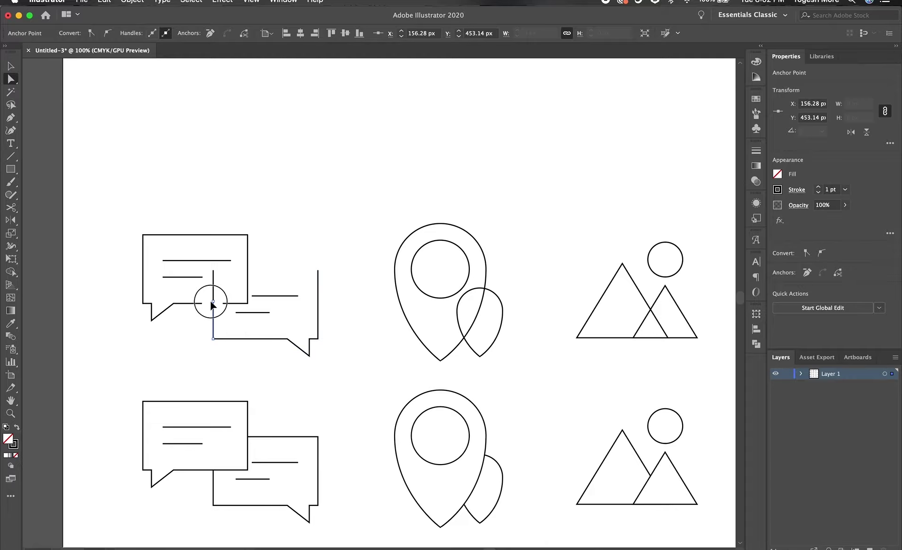
pyautogui.moveTo(211, 304); pyautogui.dragTo(213, 303)
pyautogui.click(212, 305)
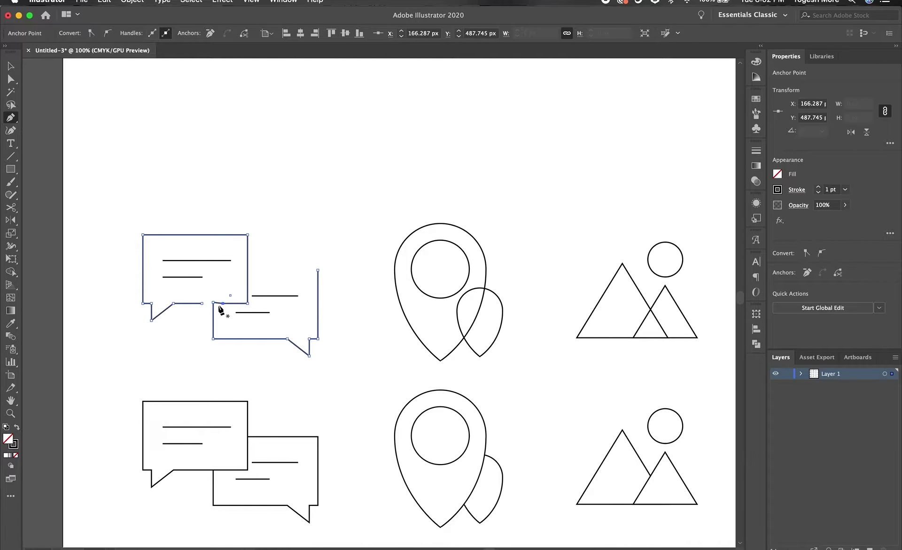
# Zoom in to line the back bubble's corner anchor up with the top edge, then zoom back out.
pyautogui.press('z')
pyautogui.click(221, 307)
pyautogui.click(237, 327)
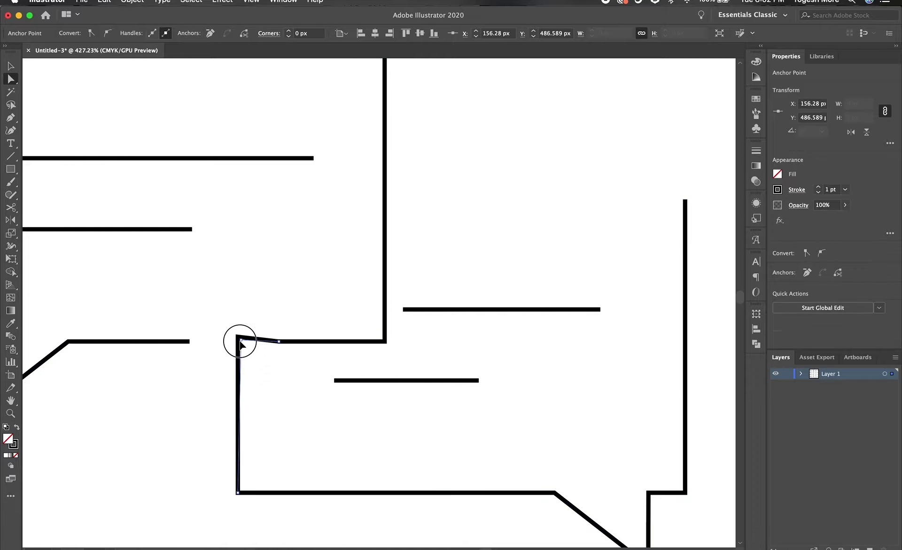
pyautogui.moveTo(237, 336); pyautogui.dragTo(237, 341)
pyautogui.press('a')
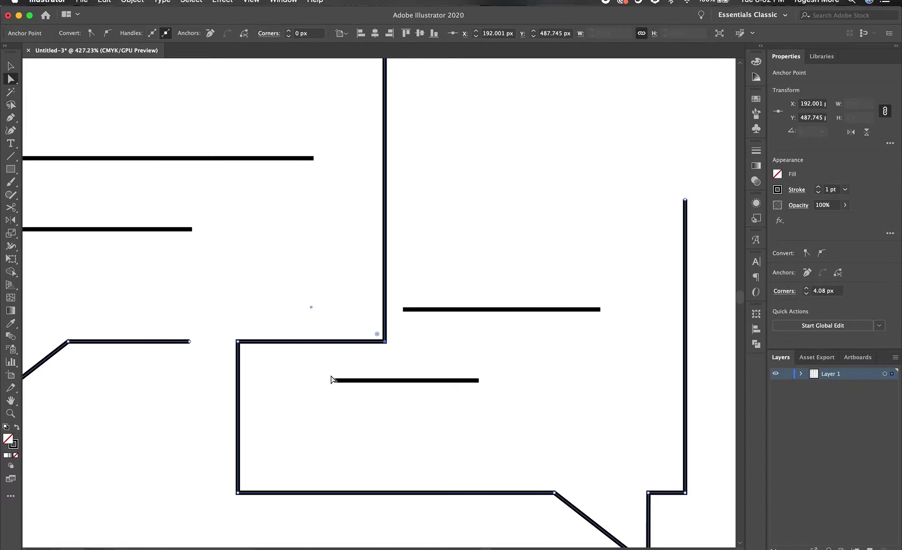
pyautogui.hotkey('ctrl', '1')
pyautogui.press('p')
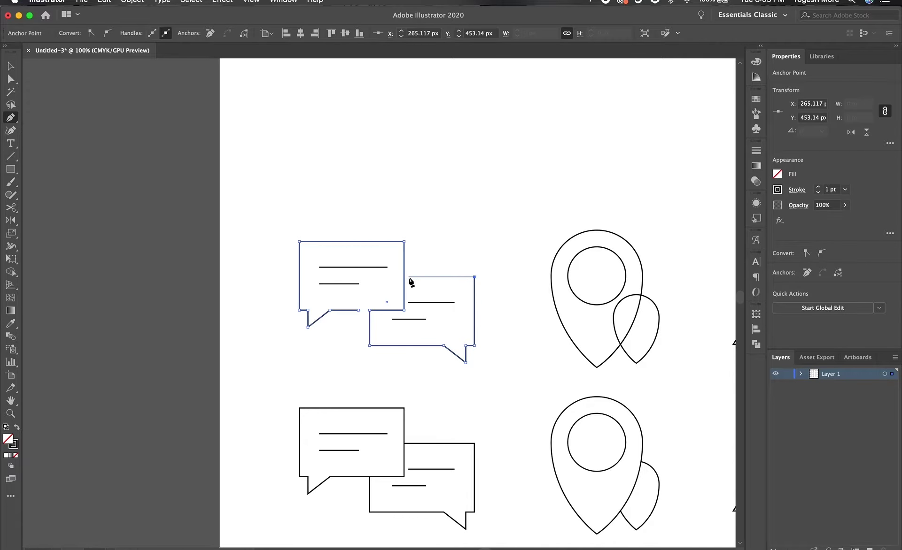
pyautogui.press('a')
pyautogui.click(580, 379)
pyautogui.hscroll(5, 473, 318)
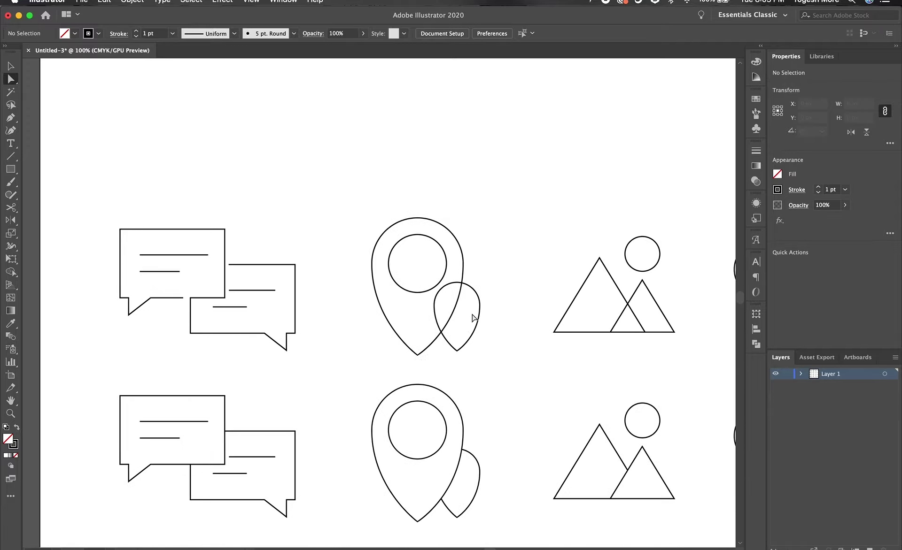
pyautogui.click(433, 307)
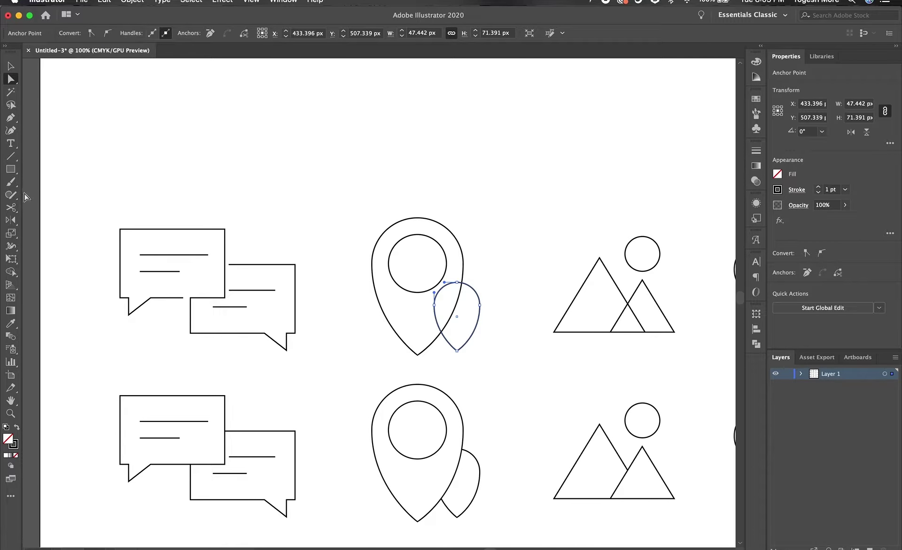
pyautogui.click(458, 285)
pyautogui.click(433, 308)
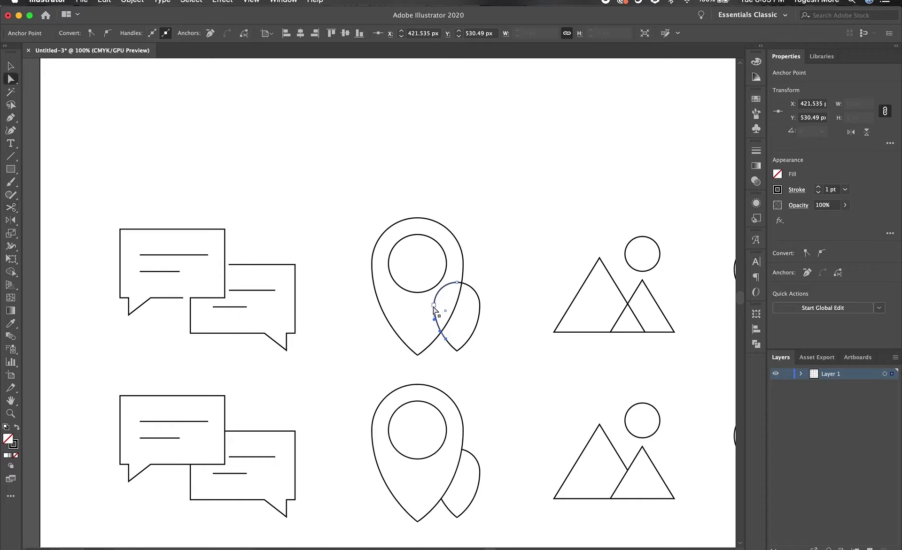
pyautogui.press('Delete')
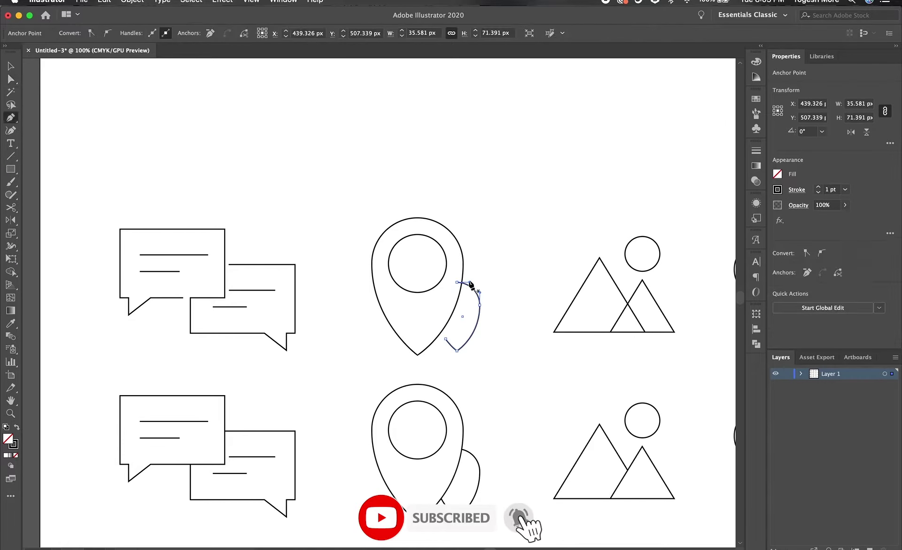
pyautogui.click(450, 362)
pyautogui.press('super+z')
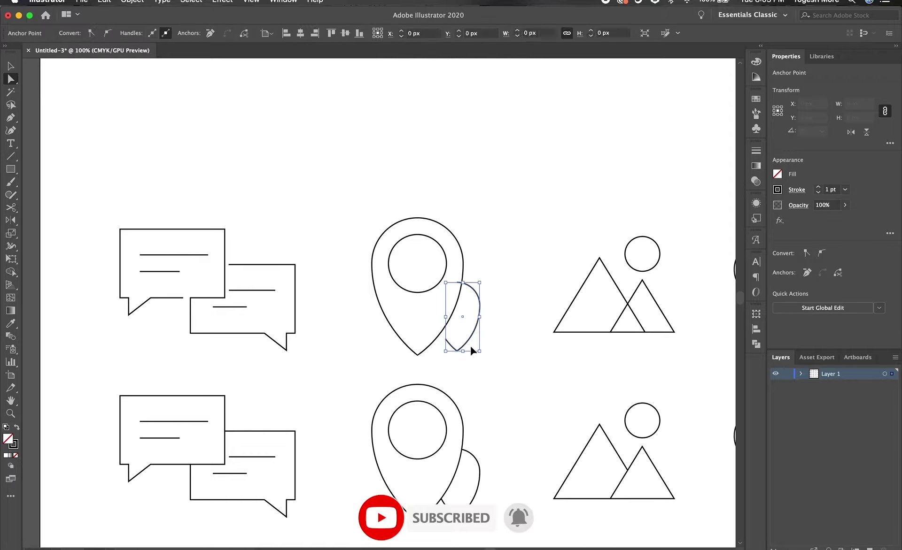
pyautogui.press('super+z')
pyautogui.click(429, 338)
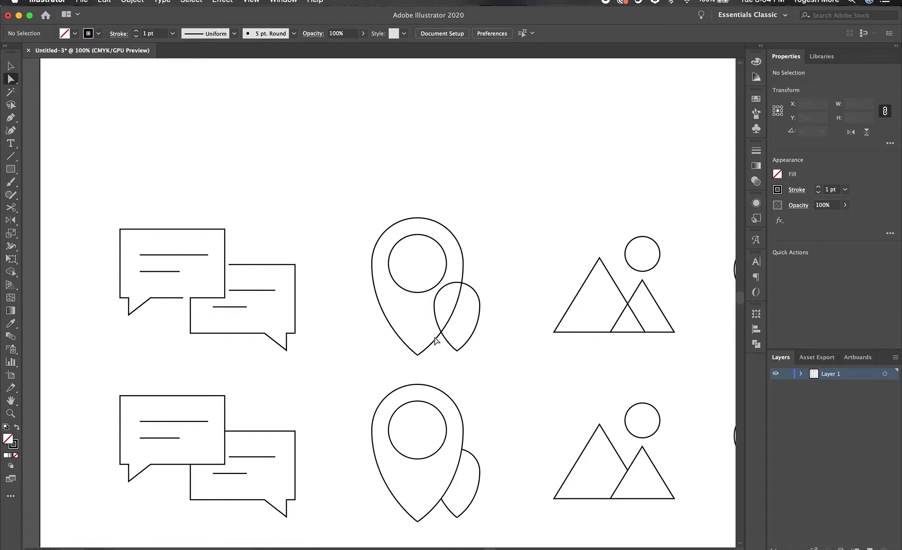
pyautogui.press('z')
pyautogui.moveTo(435, 341); pyautogui.dragTo(480, 344)
# Try deleting the pin segment inside the teardrop, then undo that deletion.
pyautogui.press('super+a')
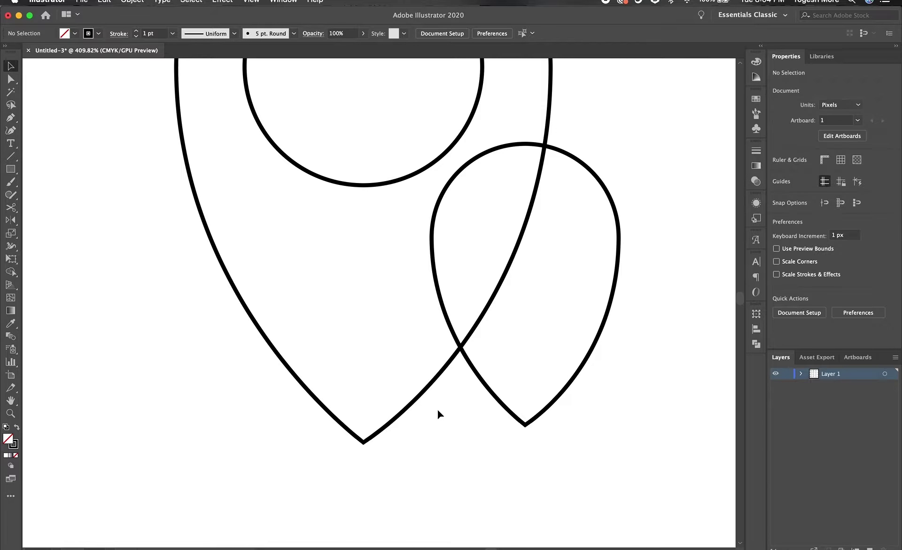
pyautogui.click(453, 357)
pyautogui.press('a')
pyautogui.click(499, 297)
pyautogui.press('Delete')
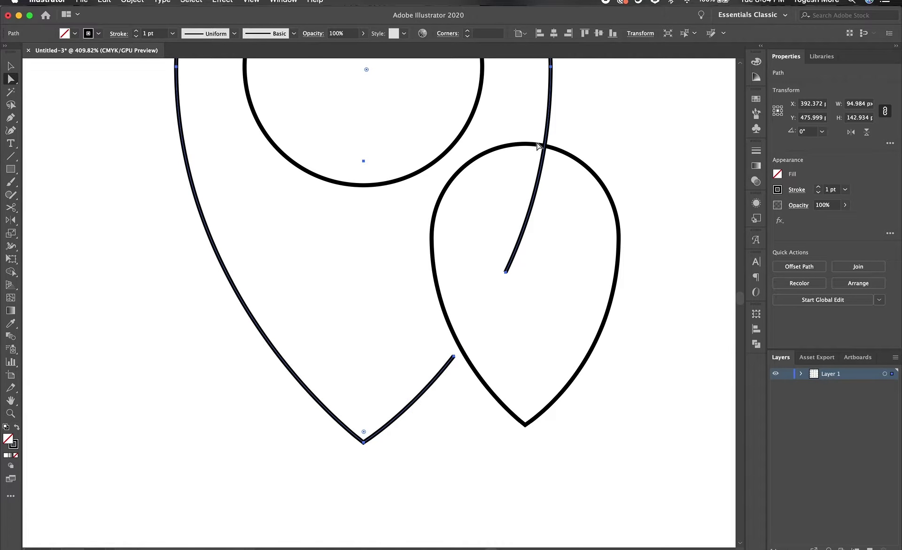
pyautogui.moveTo(569, 186); pyautogui.dragTo(526, 262)
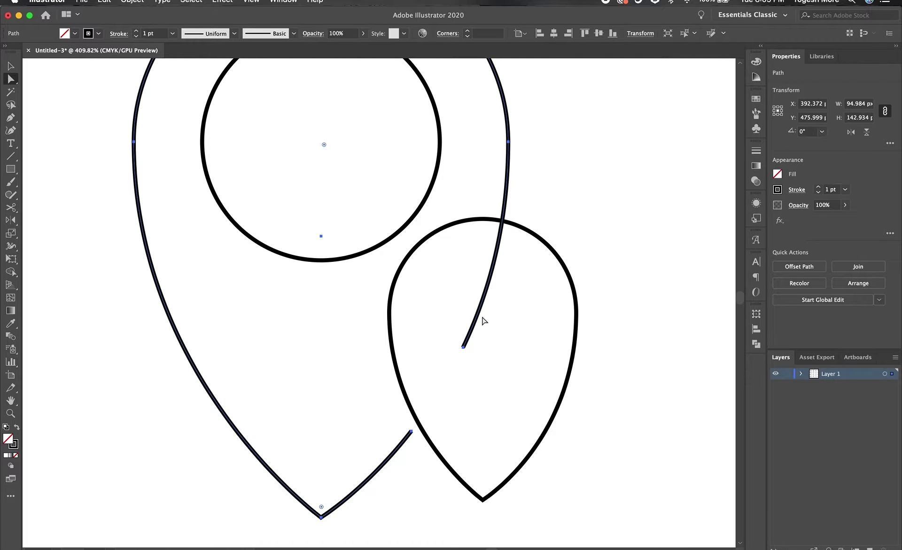
pyautogui.hotkey('ctrl', 'j')
# Open a gap in the pin before the teardrop and add an anchor where it meets the teardrop top.
pyautogui.press('p')
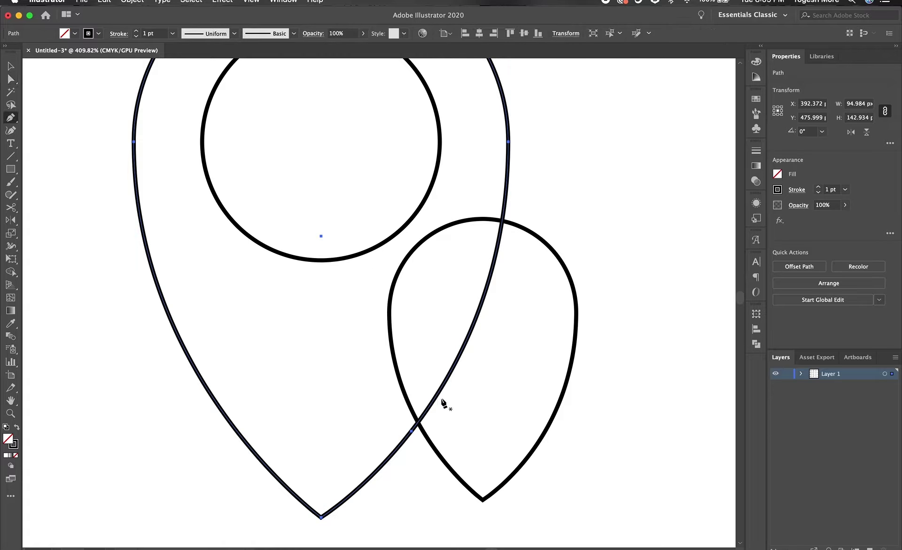
pyautogui.press('a')
pyautogui.click(429, 413)
pyautogui.press('Delete')
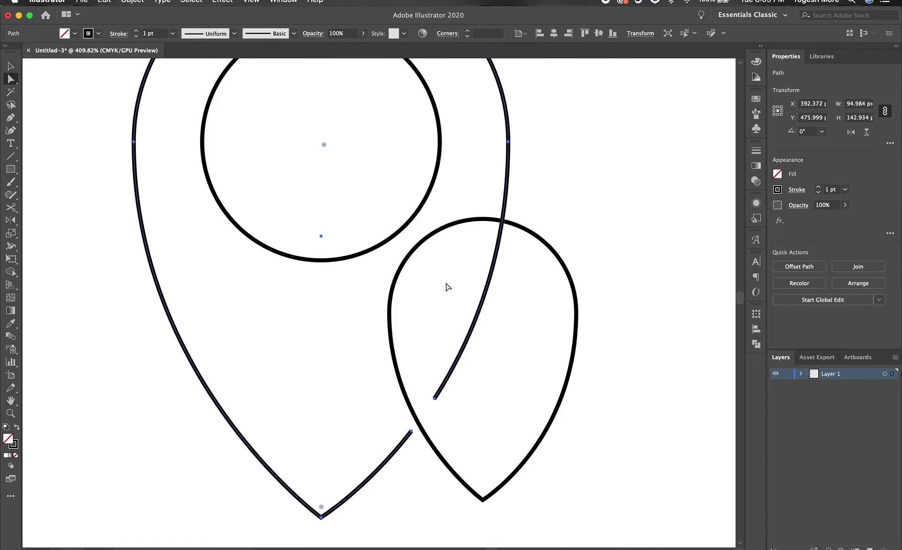
pyautogui.click(502, 221)
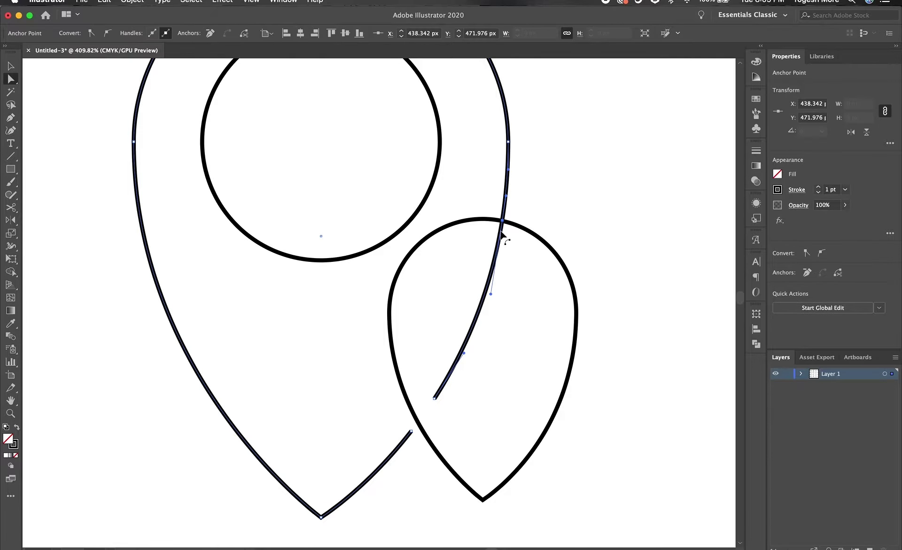
pyautogui.press('a')
pyautogui.click(501, 234)
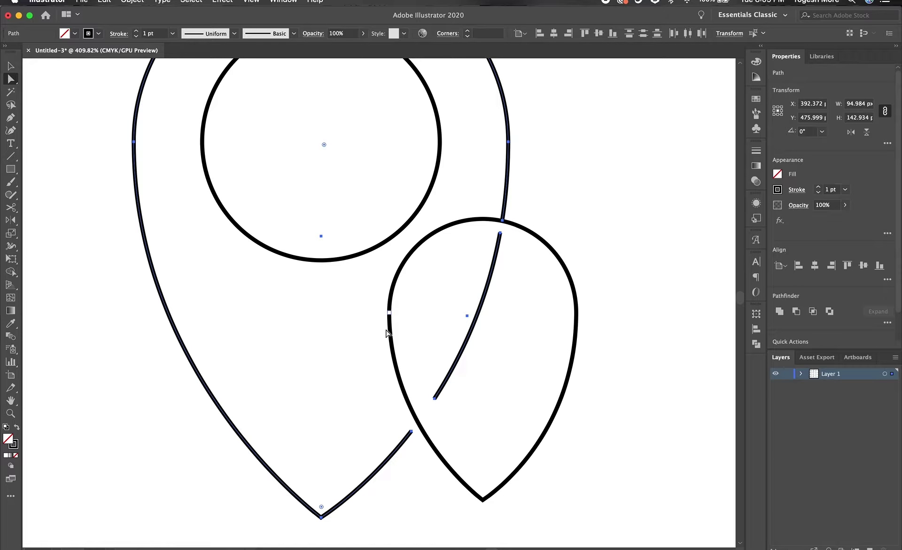
# Add an anchor on the teardrop's top and delete the segment to its right, opening the path.
pyautogui.click(514, 227)
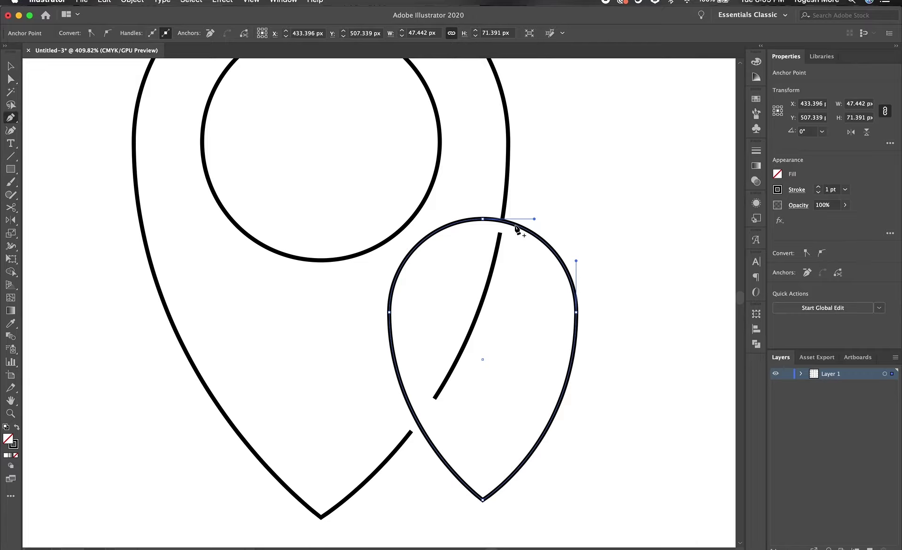
pyautogui.click(502, 221)
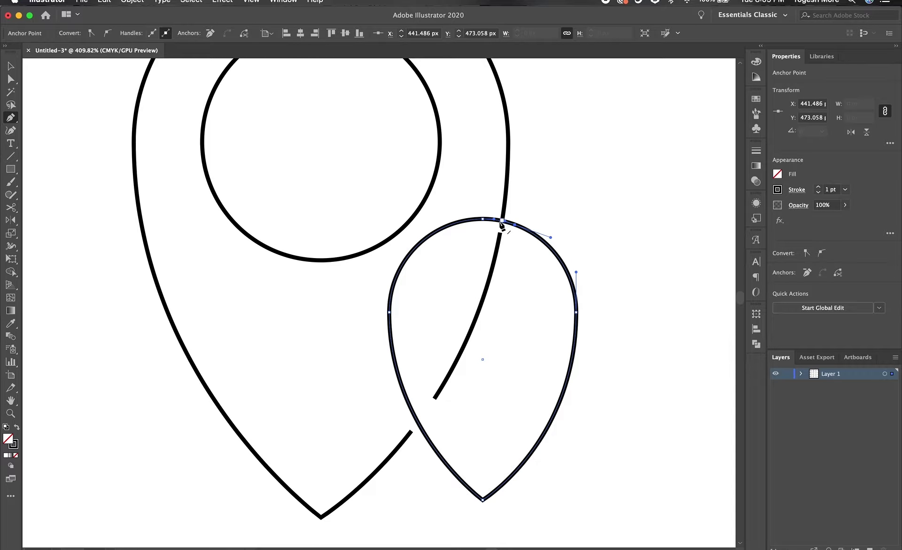
pyautogui.press('a')
pyautogui.click(501, 223)
pyautogui.press('Delete')
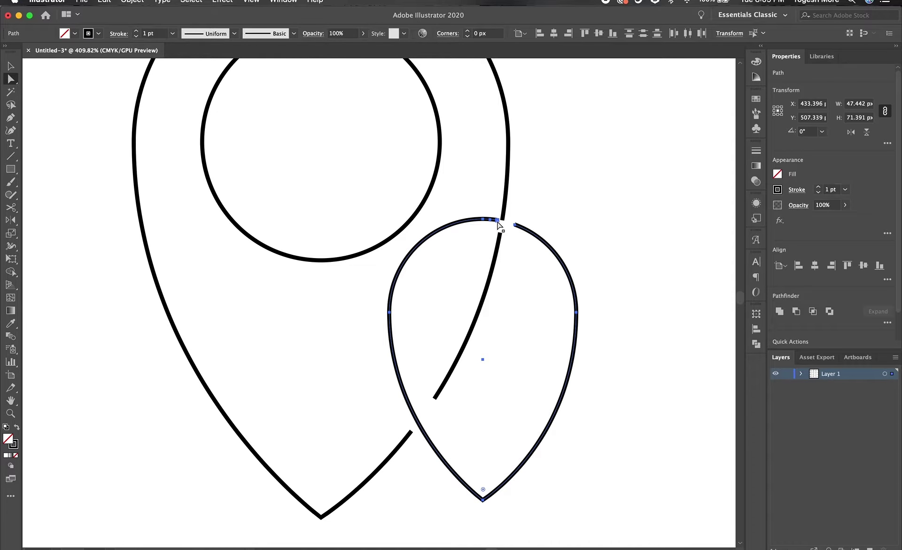
# Join the teardrop's open end to the pin line and round the new corner.
pyautogui.moveTo(497, 217); pyautogui.dragTo(574, 334)
pyautogui.click(507, 232)
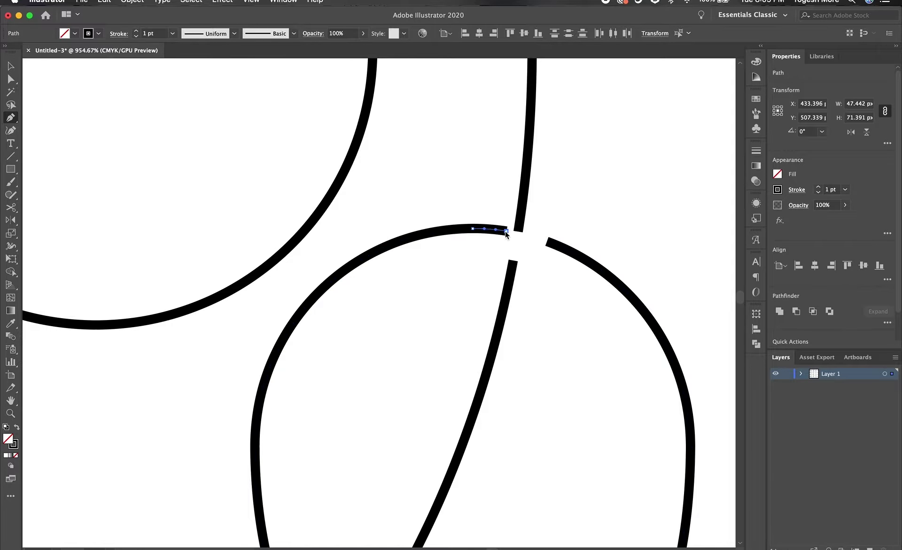
pyautogui.press('a')
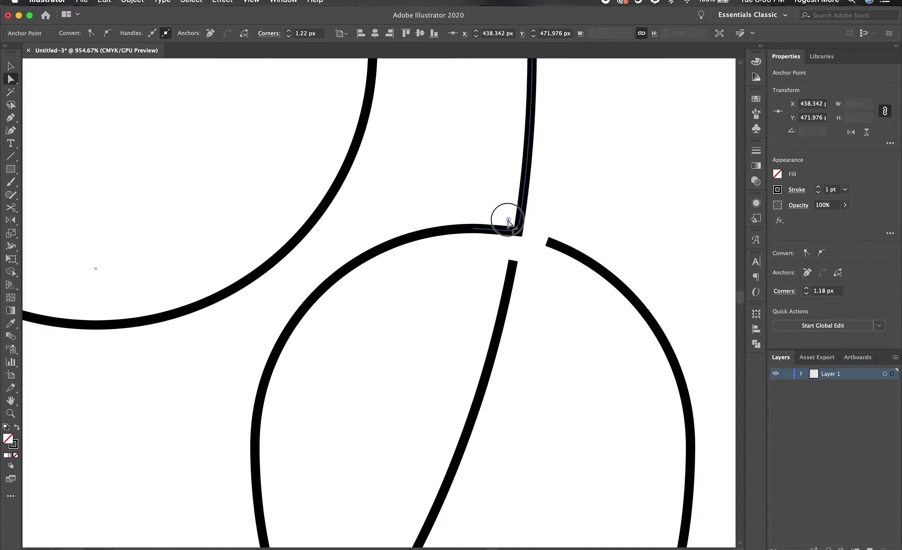
pyautogui.moveTo(508, 220); pyautogui.dragTo(500, 212)
# Join the lower line to the right arc with a slightly rounded corner, then zoom out and deselect.
pyautogui.press('p')
pyautogui.click(514, 261)
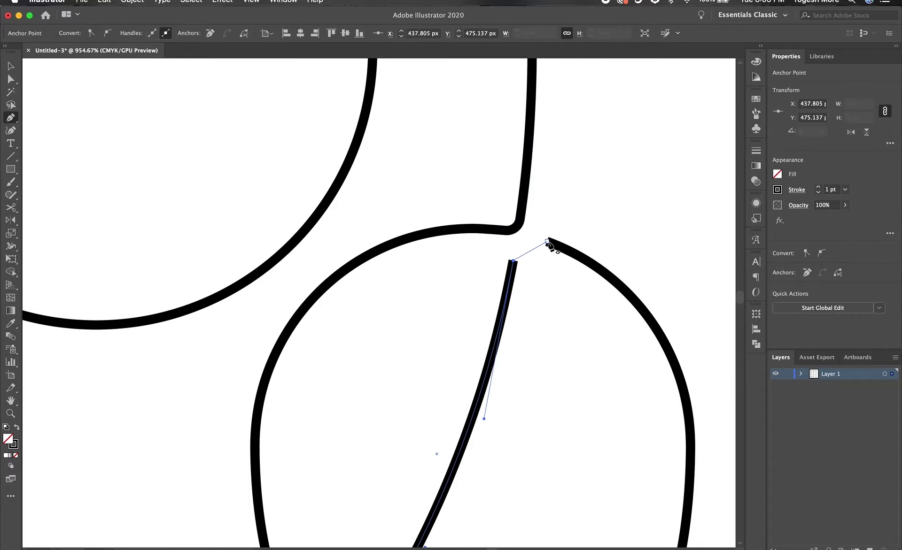
pyautogui.click(517, 238)
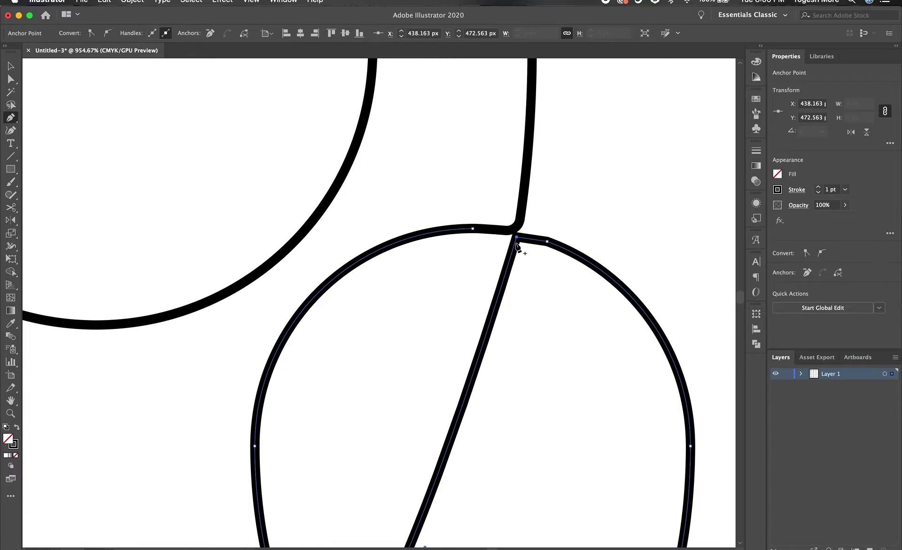
pyautogui.press('a')
pyautogui.moveTo(532, 261); pyautogui.dragTo(539, 273)
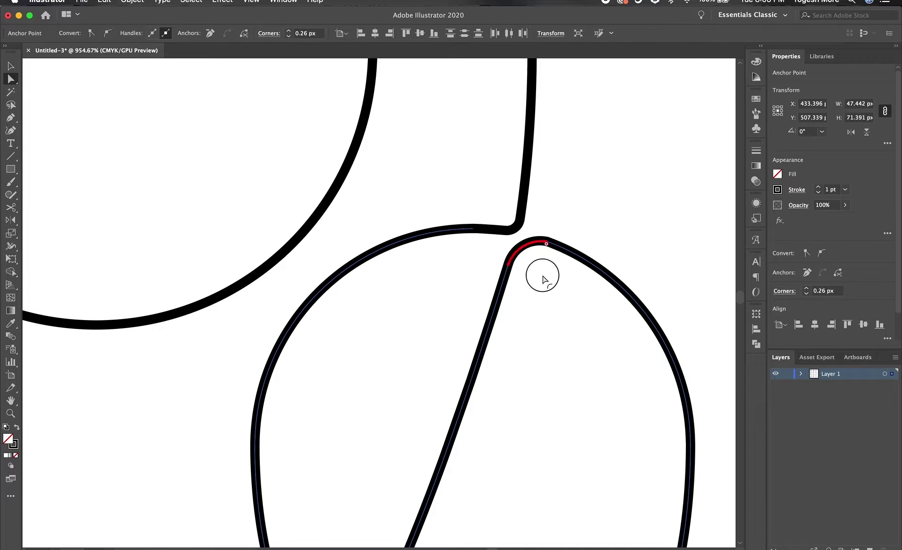
pyautogui.hotkey('ctrl', '1')
pyautogui.press('v')
pyautogui.hotkey('ctrl', 'shift', 'a')
pyautogui.scroll(3, 468, 229)
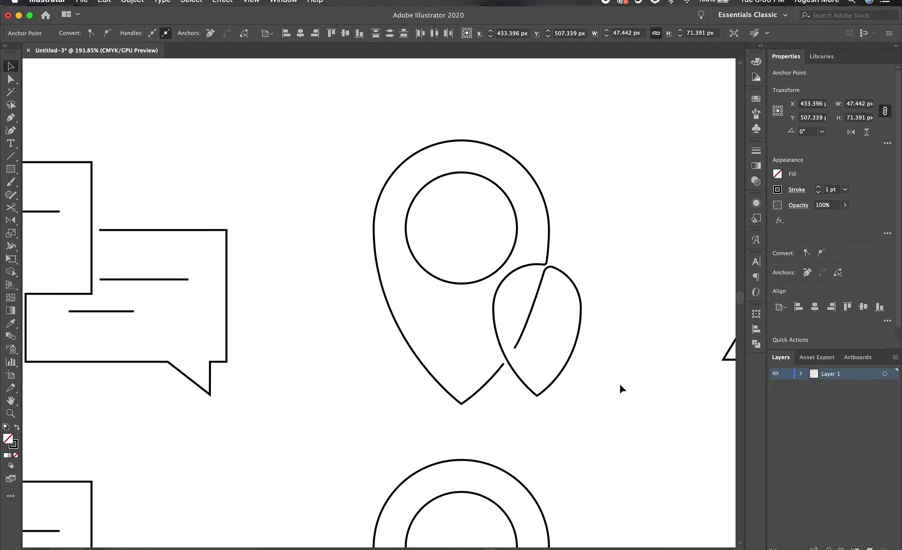
# Add an anchor where the mountain triangles cross and delete the left mountain's overlapping segments.
pyautogui.hscroll(8, 620, 387)
pyautogui.click(519, 324)
pyautogui.press('p')
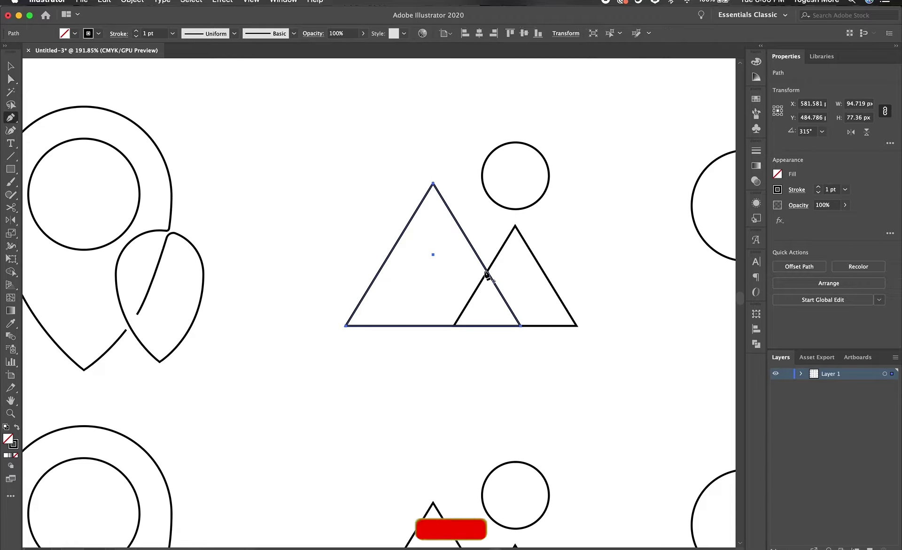
pyautogui.click(490, 277)
pyautogui.scroll(5, 500, 278)
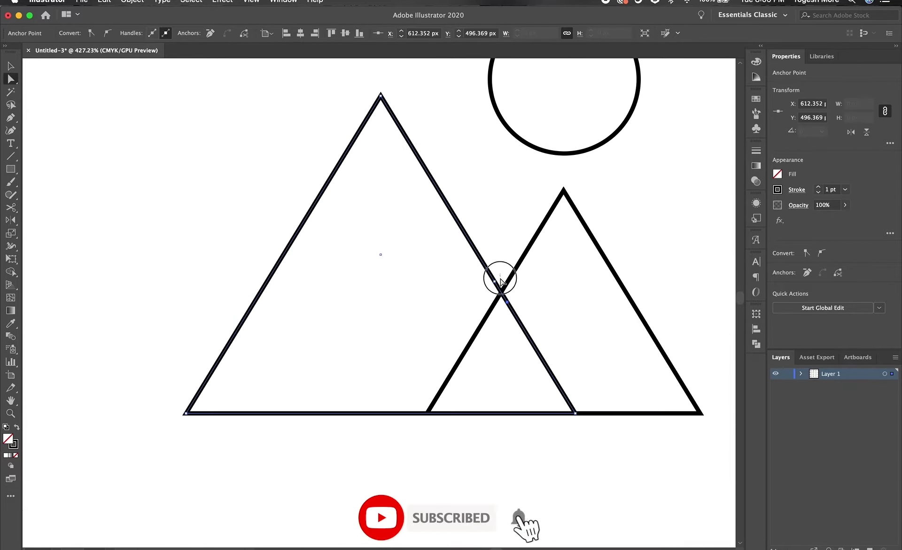
pyautogui.press('a')
pyautogui.click(500, 291)
pyautogui.press('Delete')
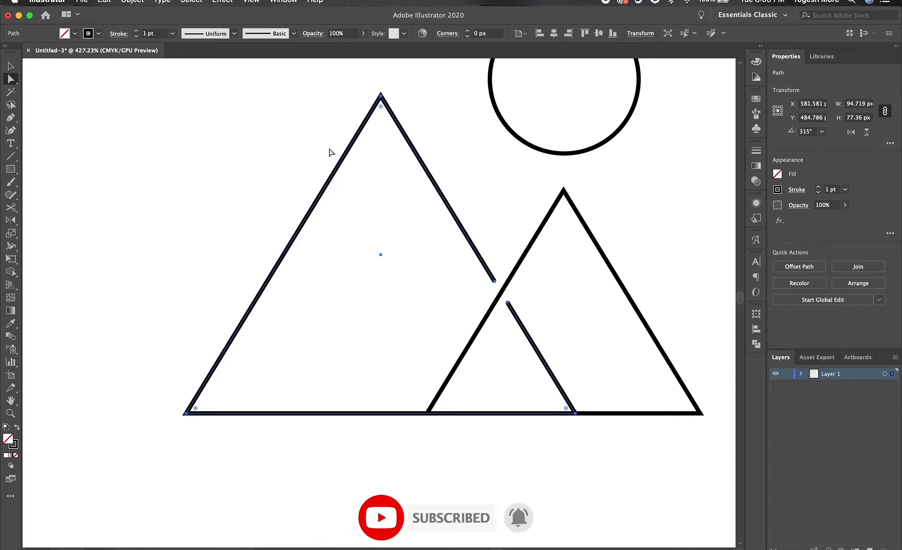
pyautogui.click(576, 413)
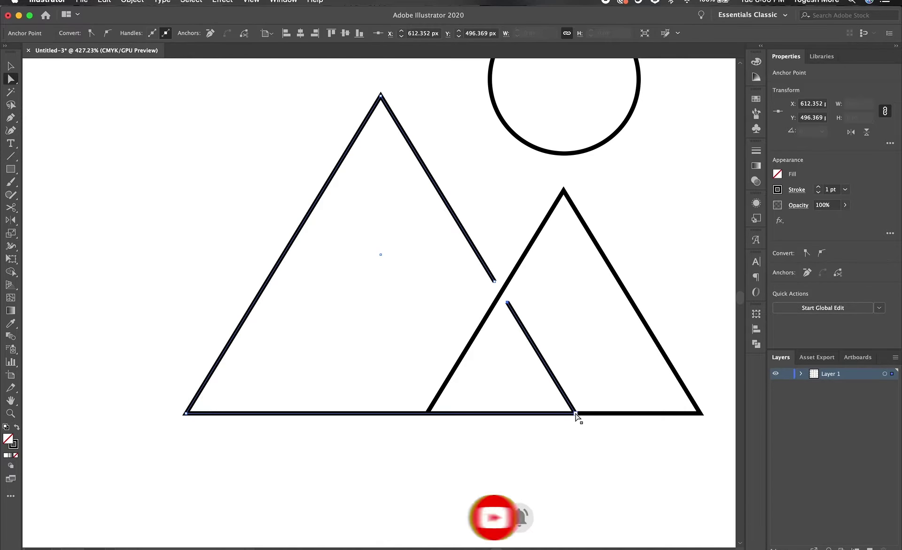
pyautogui.press('Delete')
# Move the left mountain's end point onto the right triangle and join the two end points with Cmd+J.
pyautogui.click(424, 415)
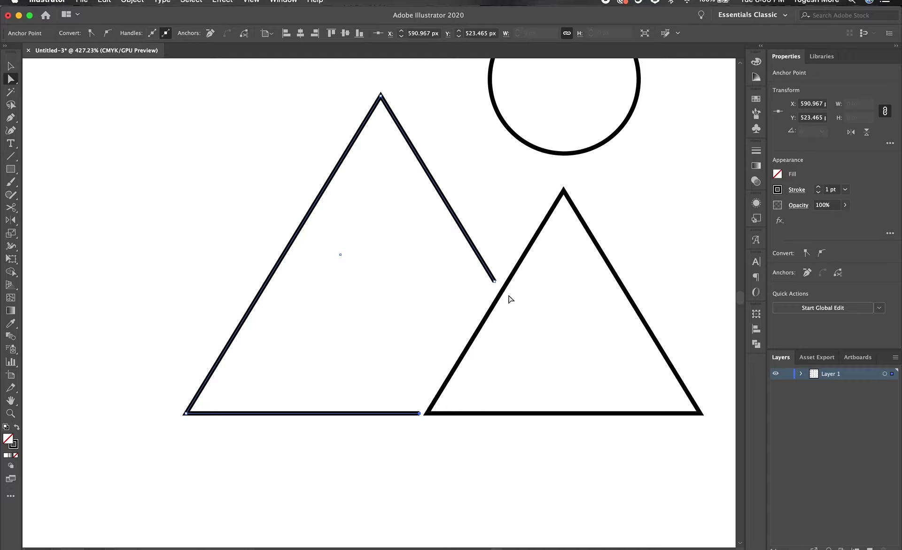
pyautogui.moveTo(494, 282); pyautogui.dragTo(501, 293)
pyautogui.click(505, 285)
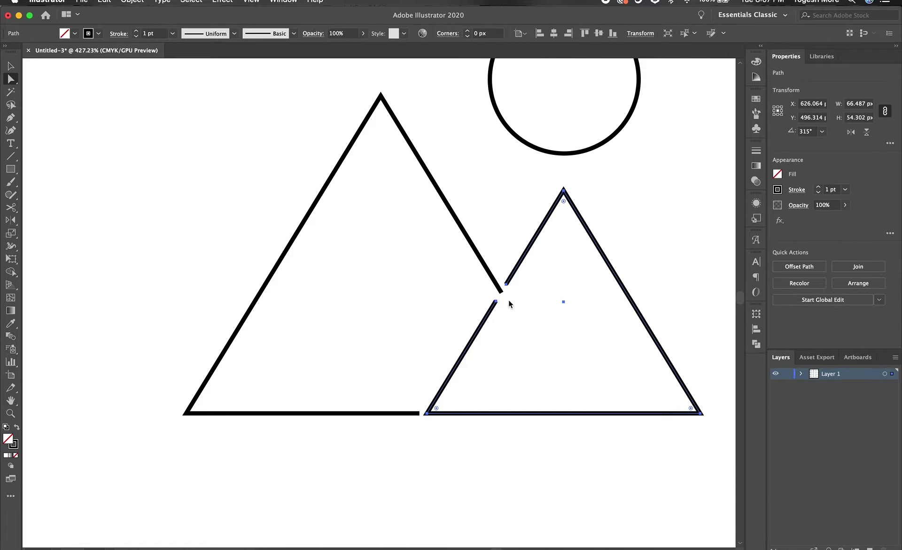
pyautogui.keyDown('shift'); pyautogui.click(502, 293); pyautogui.keyUp('shift')
pyautogui.press('p')
pyautogui.press('super+j')
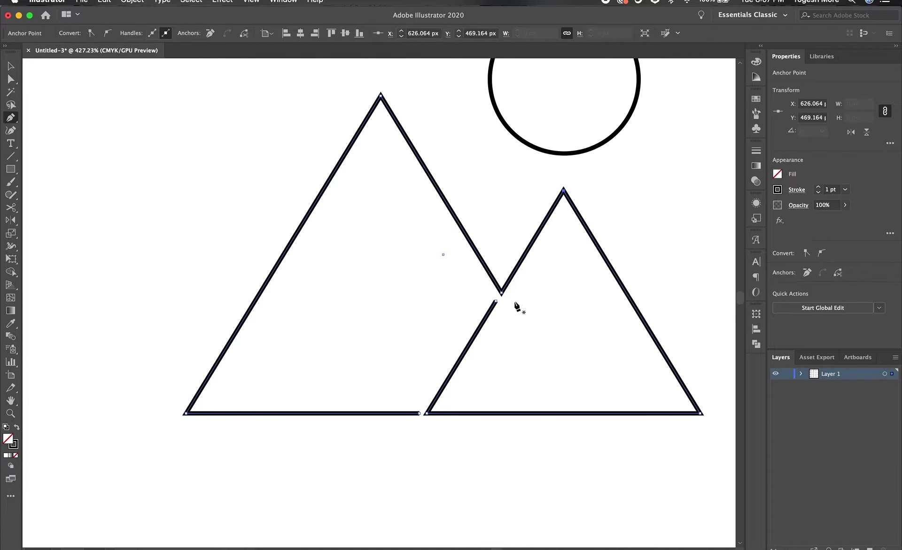
pyautogui.scroll(-5, 517, 300)
pyautogui.scroll(3, 574, 208)
# Merge the magnifier's ring and handle into one shape with the Shape Builder tool.
pyautogui.scroll(3, 628, 391)
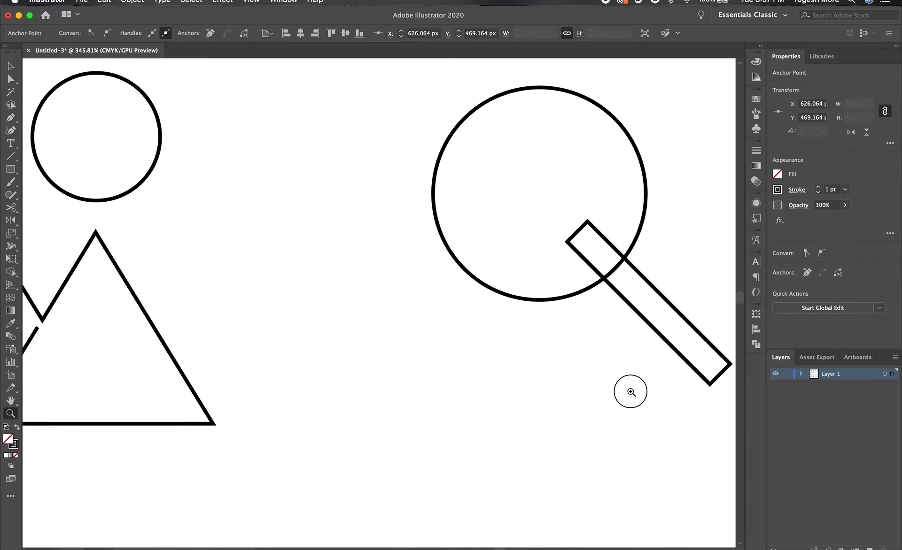
pyautogui.press('a')
pyautogui.click(454, 412)
pyautogui.press('v')
pyautogui.keyDown('shift'); pyautogui.click(616, 427); pyautogui.keyUp('shift')
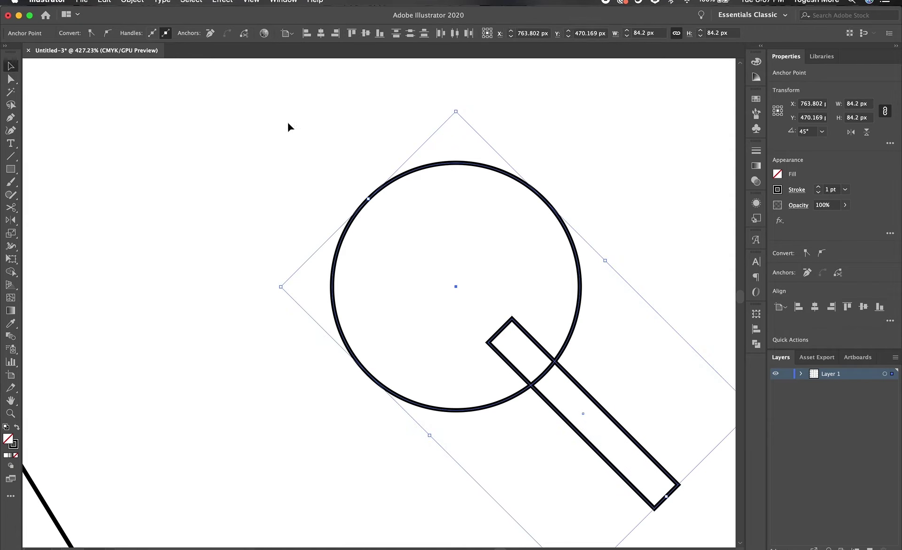
pyautogui.click(11, 271)
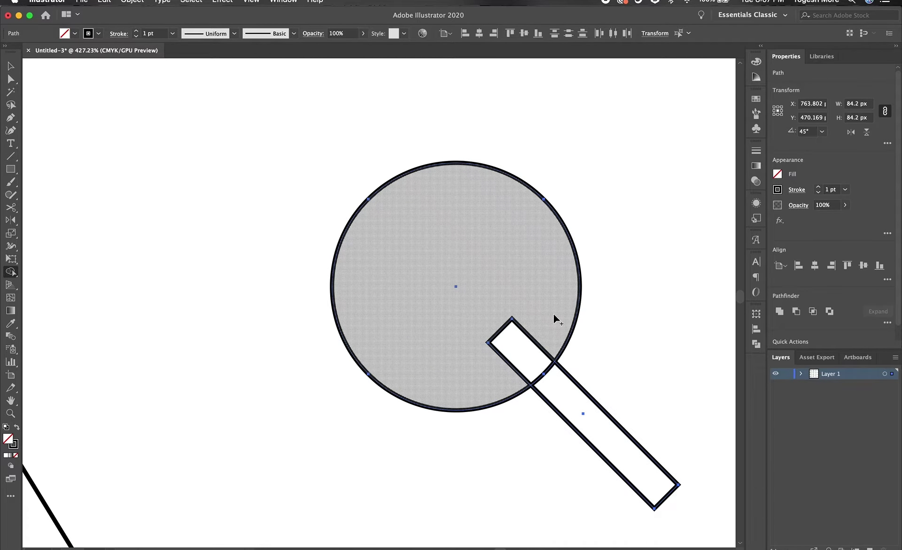
pyautogui.moveTo(557, 320)
pyautogui.mouseDown()
pyautogui.moveTo(517, 351)
pyautogui.moveTo(637, 475)
pyautogui.mouseUp()
# Zoom into the ring–handle junction and delete the short arc there.
pyautogui.press('a')
pyautogui.click(535, 367)
pyautogui.press('z')
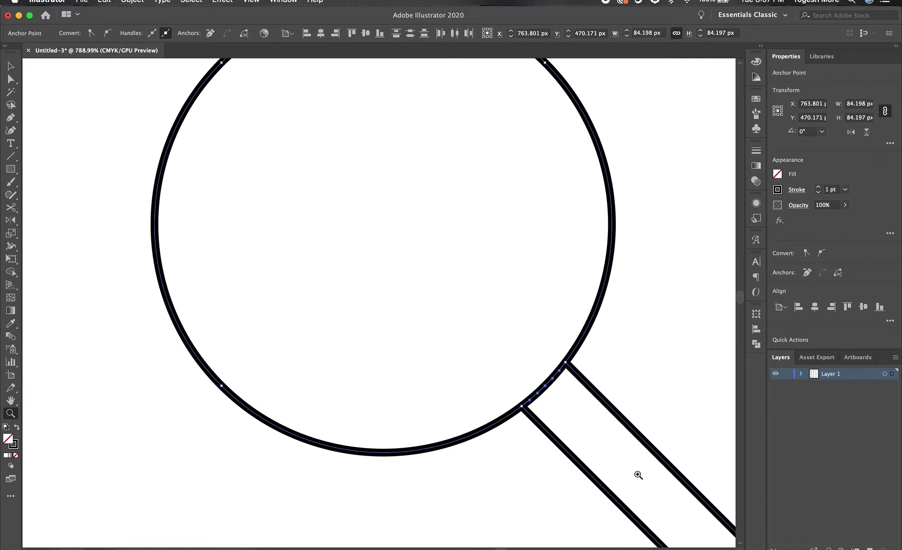
pyautogui.click(565, 381)
pyautogui.moveTo(611, 339); pyautogui.dragTo(522, 402)
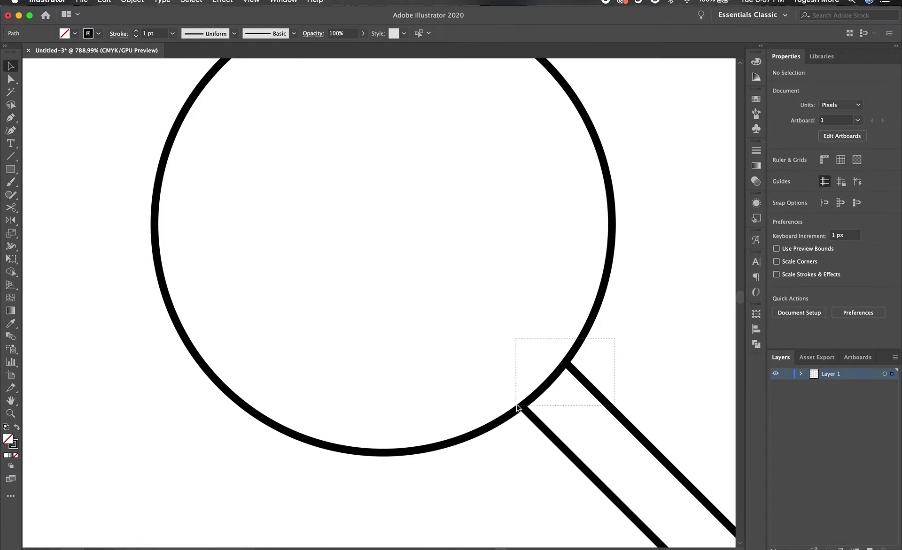
pyautogui.press('a')
pyautogui.click(563, 382)
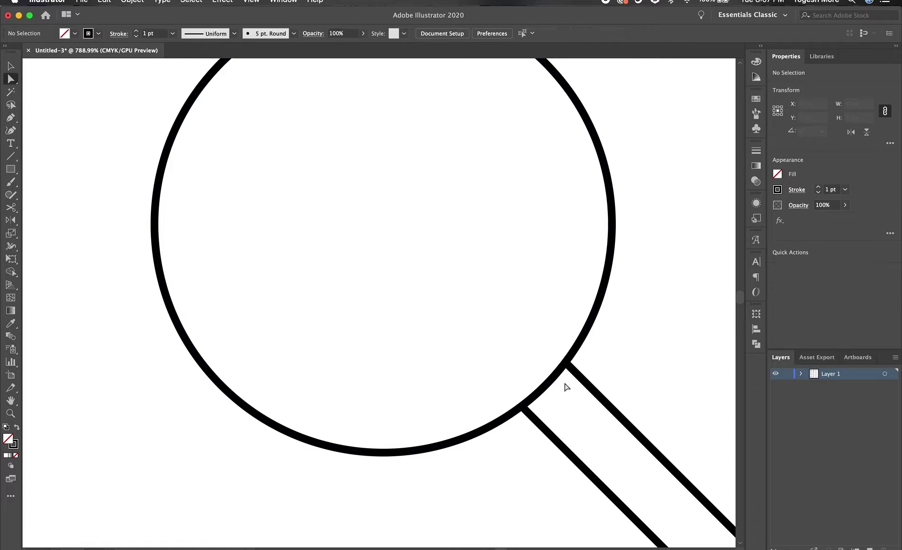
pyautogui.press('Delete')
# Adjust the junction anchors so the handle's end curves into the ring's arc, then zoom out.
pyautogui.click(566, 362)
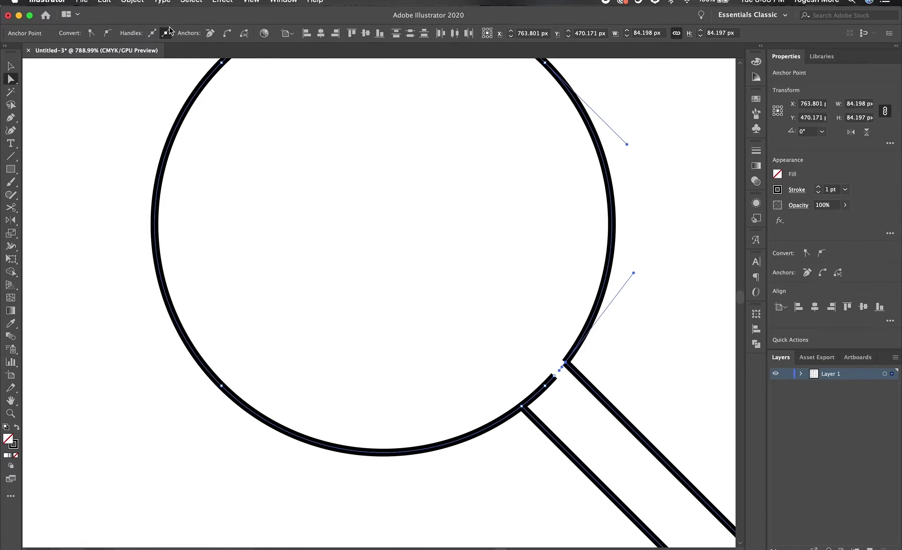
pyautogui.click(522, 407)
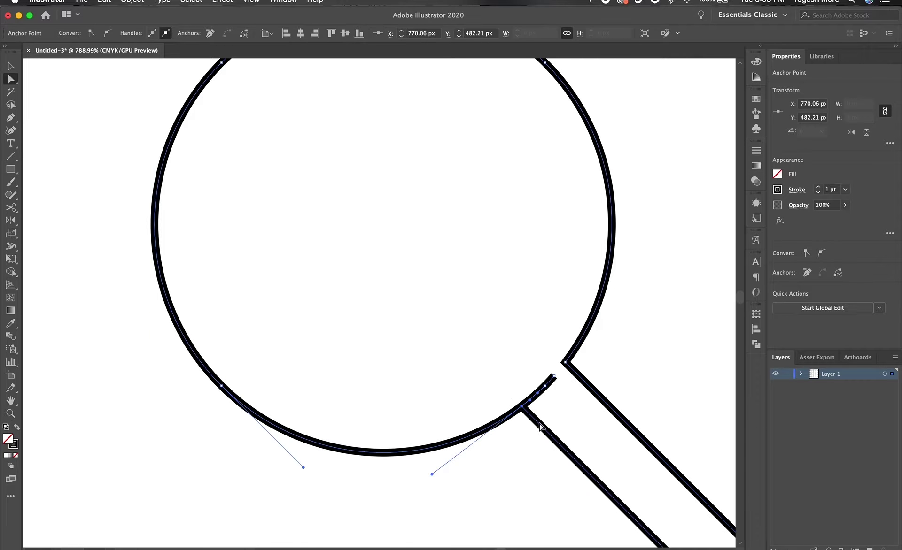
pyautogui.moveTo(555, 377); pyautogui.dragTo(545, 385)
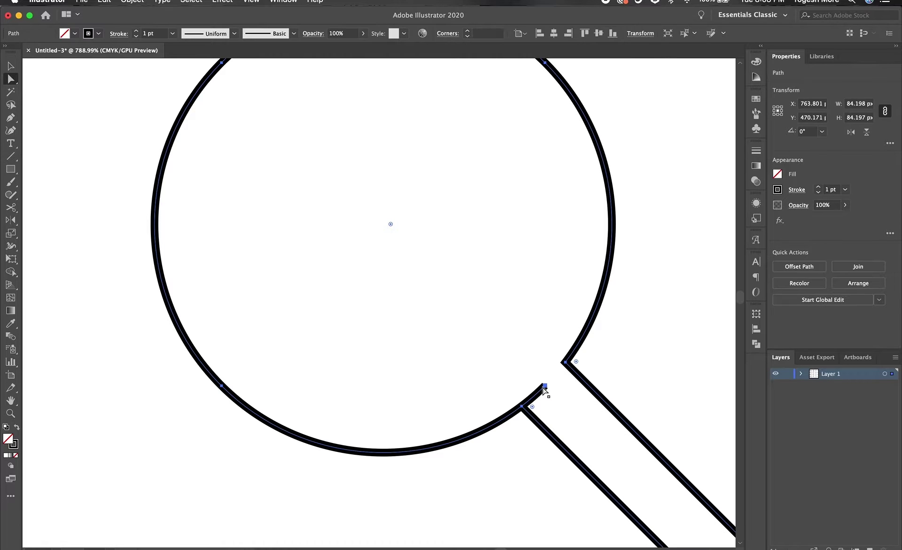
pyautogui.click(534, 420)
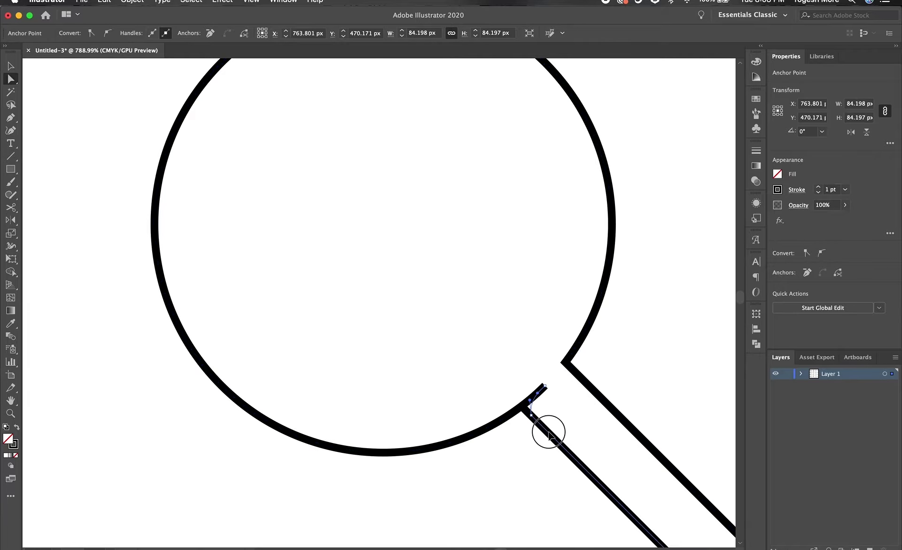
pyautogui.moveTo(528, 415); pyautogui.dragTo(534, 420)
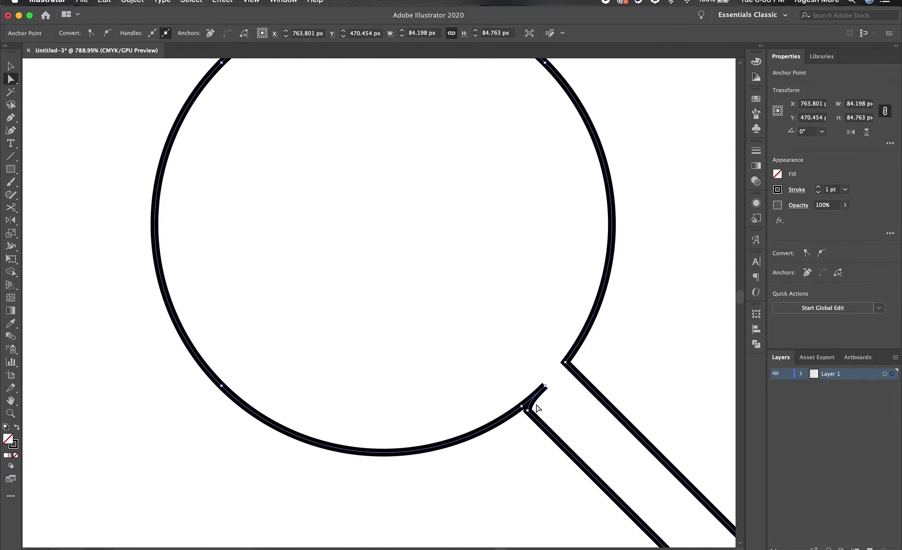
pyautogui.click(534, 404)
pyautogui.click(528, 413)
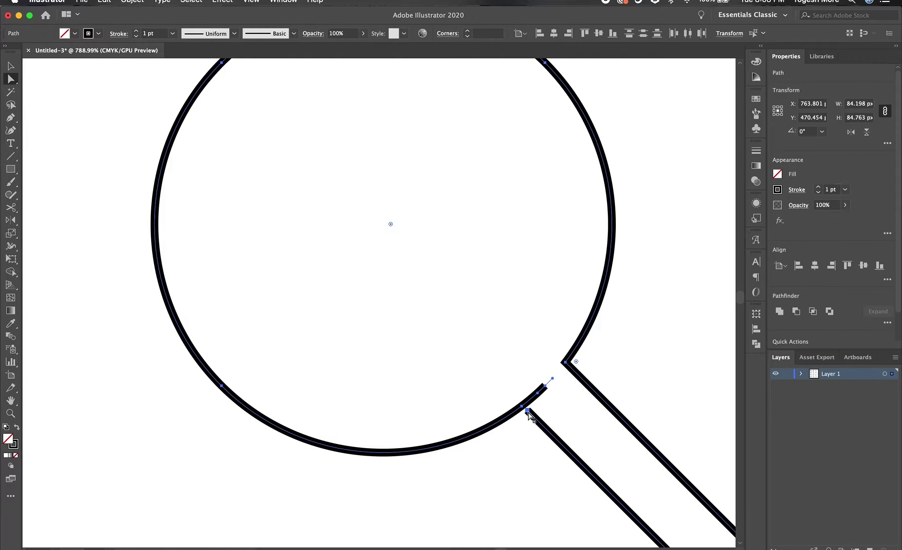
pyautogui.hotkey('ctrl', '1')
# Bring the top row of icons into view and select it with Direct Selection.
pyautogui.press('v')
pyautogui.click(620, 222)
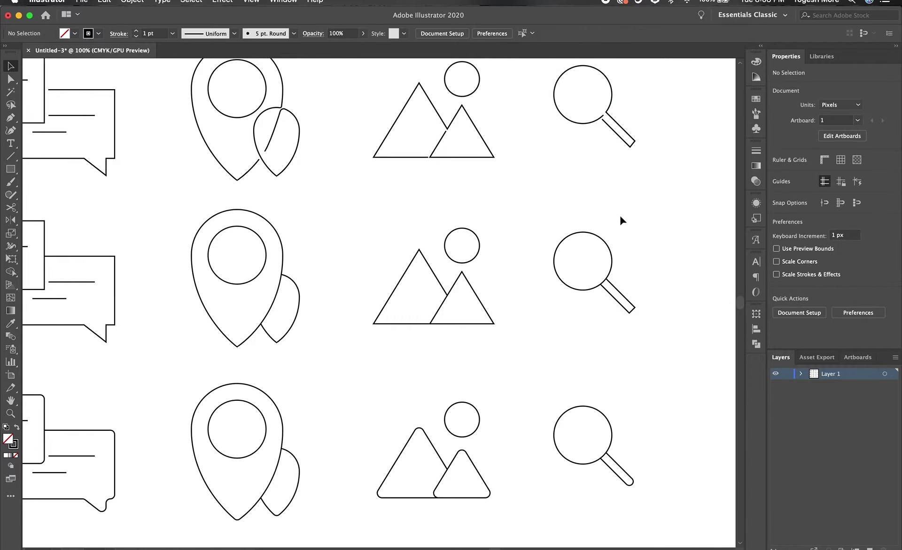
pyautogui.hscroll(-3, 470, 221)
pyautogui.scroll(2, 470, 221)
pyautogui.scroll(5, 336, 256)
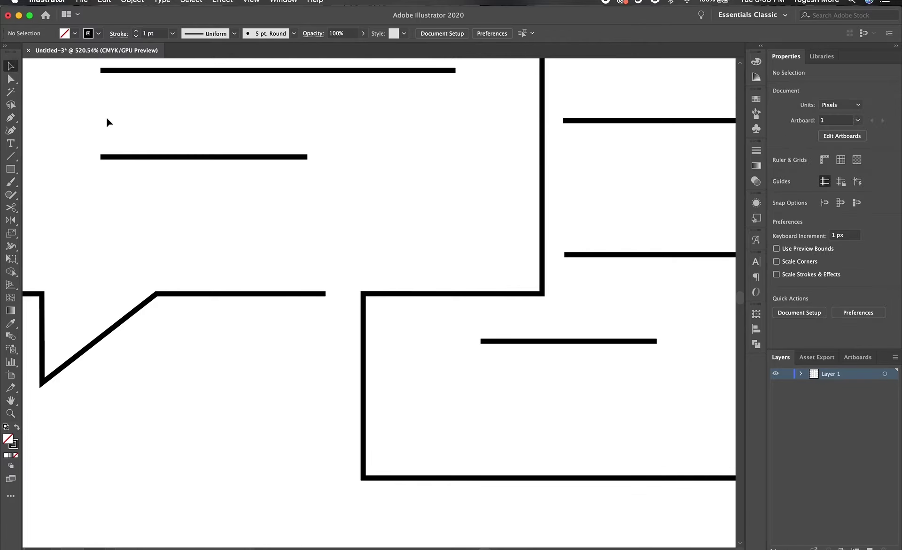
pyautogui.scroll(-5, 107, 120)
pyautogui.moveTo(313, 269); pyautogui.dragTo(228, 195)
pyautogui.press('a')
pyautogui.moveTo(728, 272); pyautogui.dragTo(316, 146)
pyautogui.hscroll(5, 376, 281)
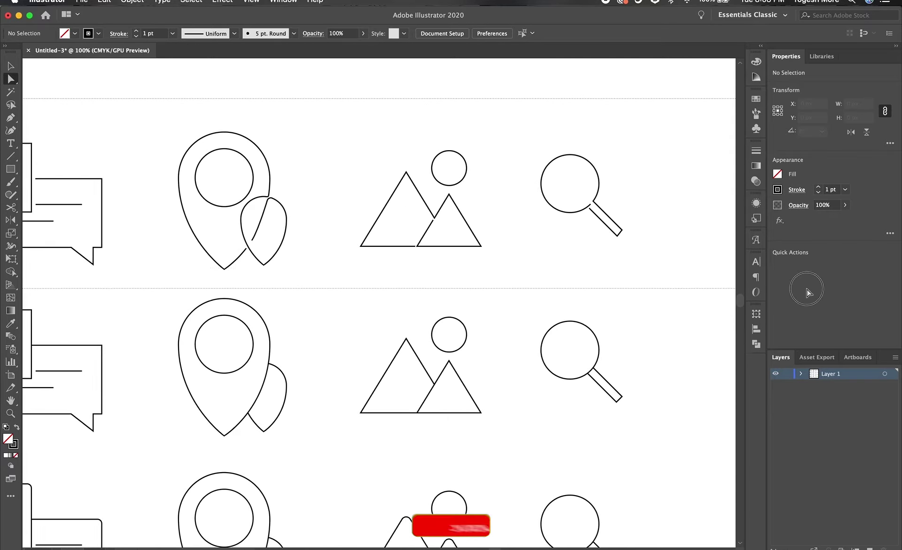
pyautogui.click(573, 227)
# Round the corners of the top-row map pin by dragging its live corner widget.
pyautogui.press('v')
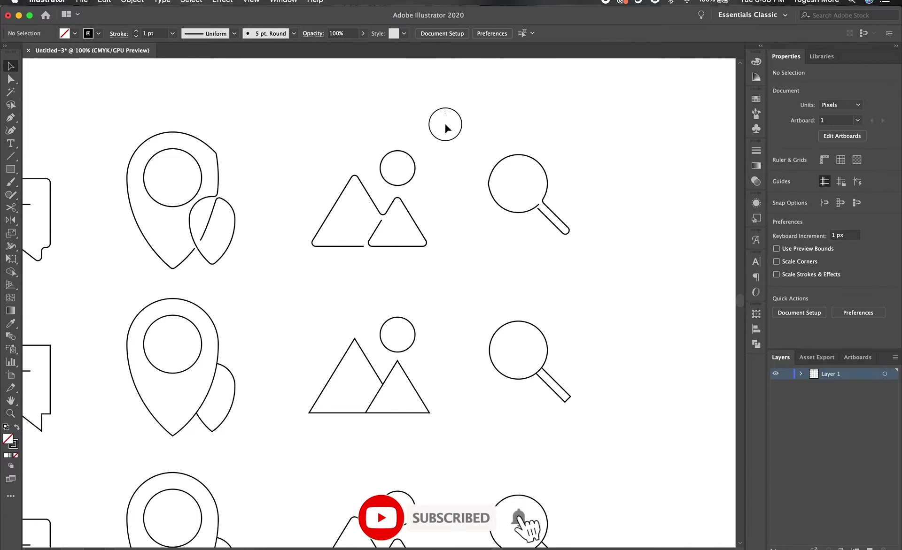
pyautogui.hscroll(-6, 282, 211)
pyautogui.moveTo(168, 274); pyautogui.dragTo(168, 281)
pyautogui.press('a')
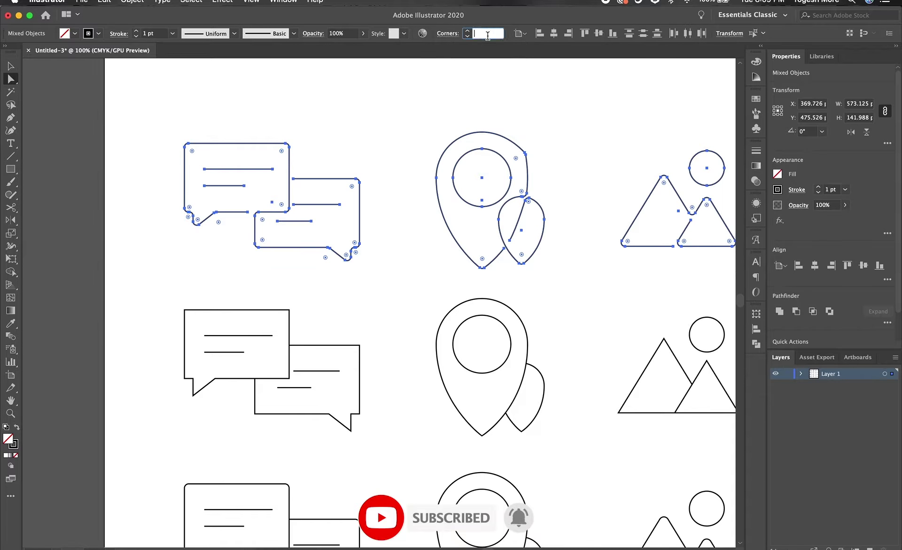
pyautogui.click(516, 161)
pyautogui.moveTo(516, 161); pyautogui.dragTo(461, 207)
pyautogui.click(574, 209)
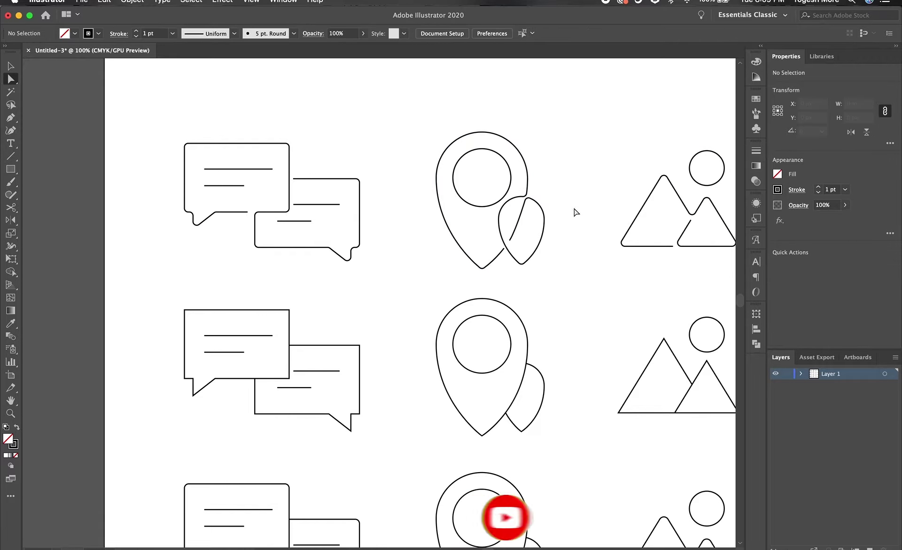
# Zoom out, select all icon rows and move them up and right on the artboard.
pyautogui.press('v')
pyautogui.press('super+minus')
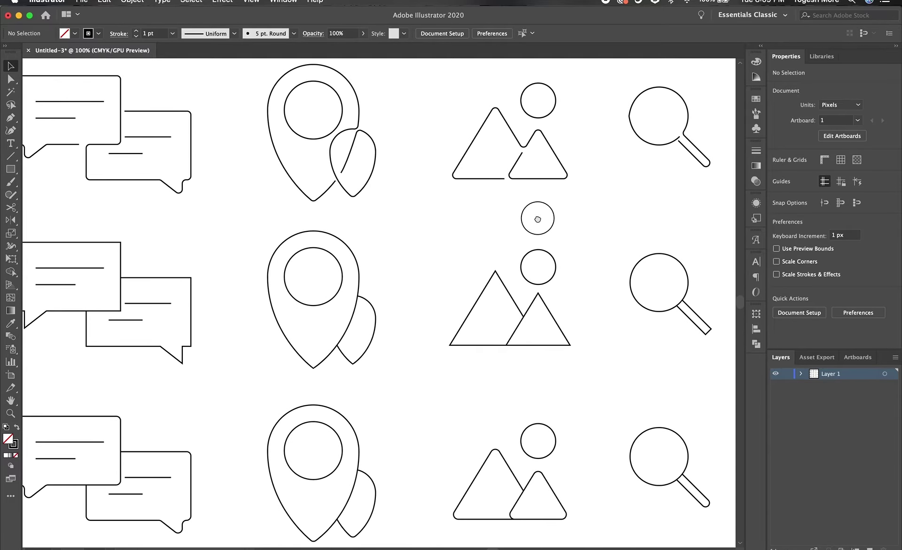
pyautogui.press('super+minus')
pyautogui.moveTo(172, 154); pyautogui.dragTo(594, 507)
pyautogui.moveTo(528, 454); pyautogui.dragTo(577, 389)
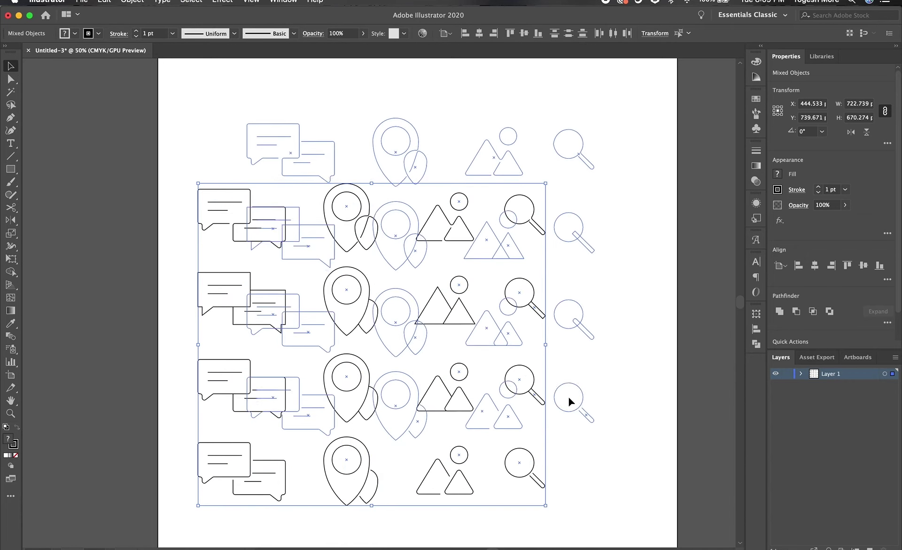
# Select all five icon rows to check their layout, then zoom in on the top rows.
pyautogui.click(387, 253)
pyautogui.click(390, 502)
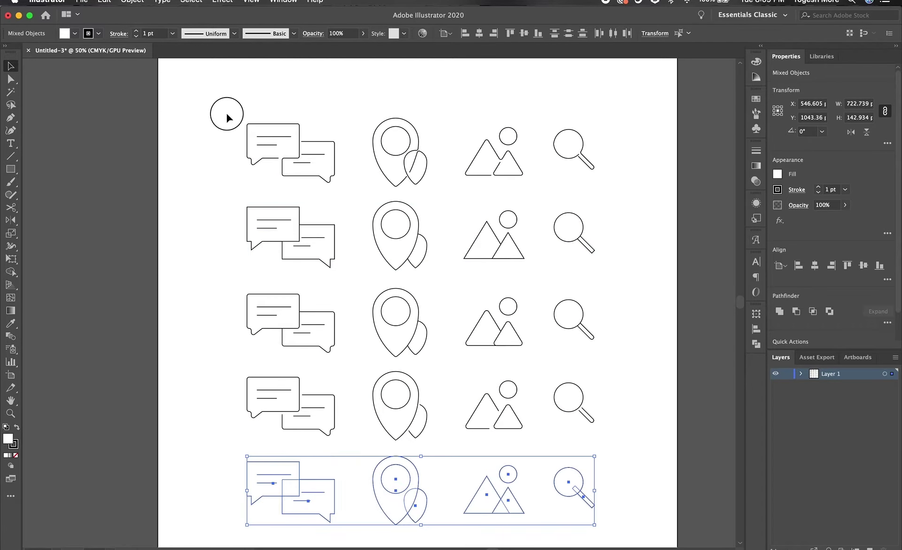
pyautogui.moveTo(225, 115); pyautogui.dragTo(573, 491)
pyautogui.scroll(-3, 580, 446)
pyautogui.click(627, 206)
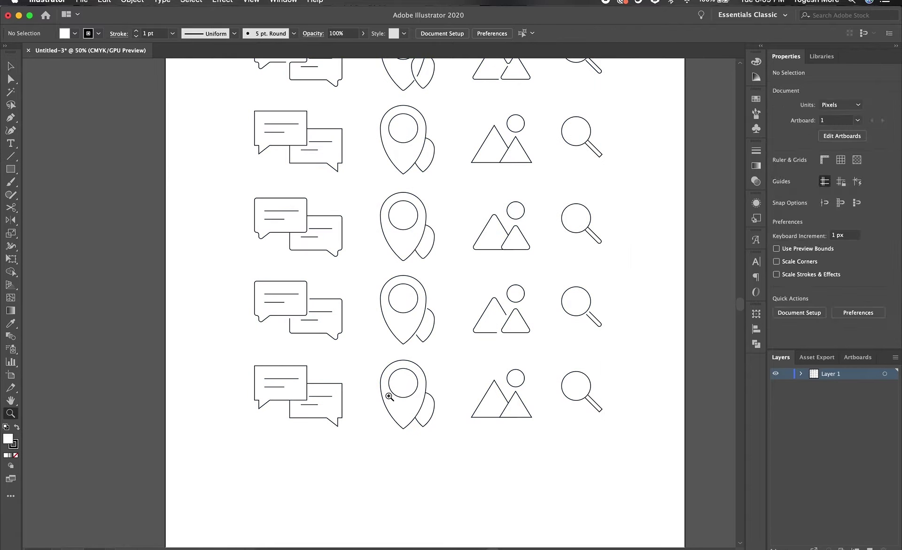
pyautogui.press('z')
pyautogui.scroll(5, 509, 439)
# Fill the second-row speech bubbles with orange.
pyautogui.press('v')
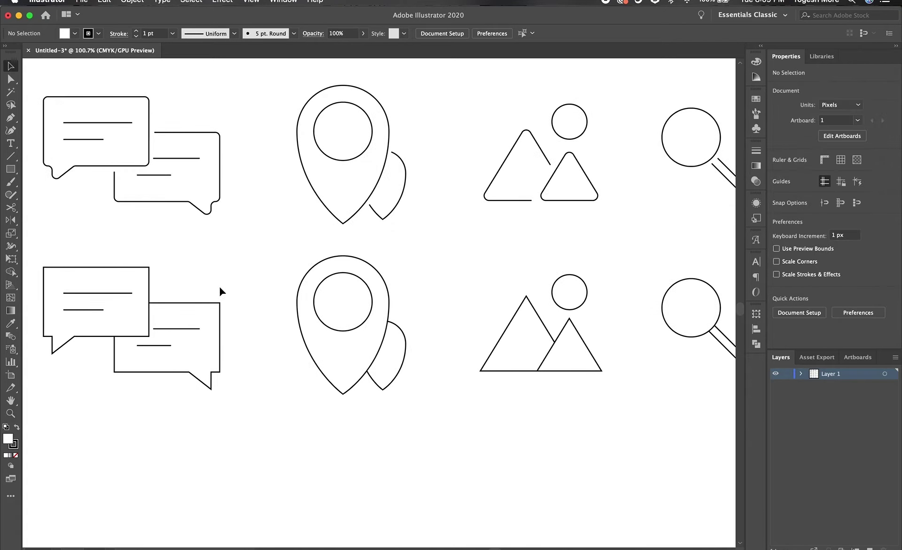
pyautogui.click(159, 312)
pyautogui.doubleClick(8, 439)
pyautogui.click(637, 350)
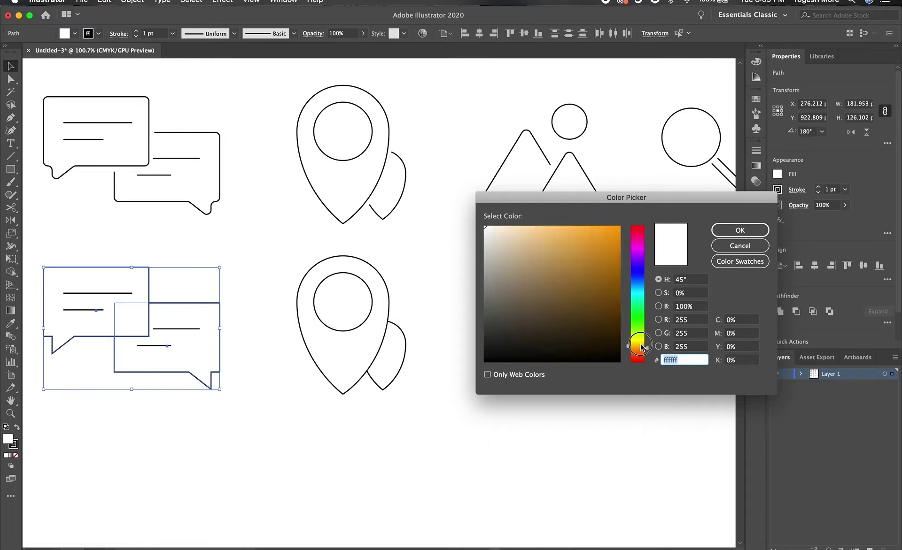
pyautogui.click(619, 227)
pyautogui.click(740, 230)
pyautogui.click(100, 263)
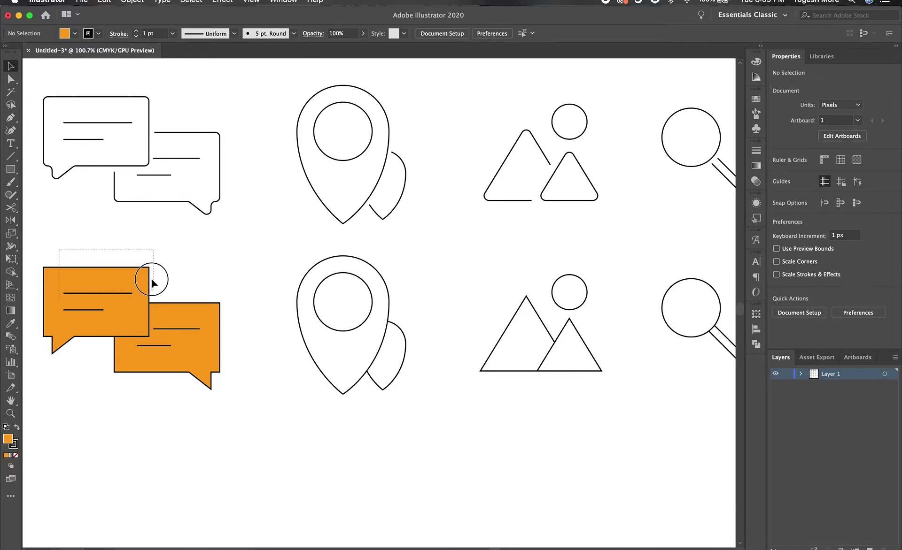
# Remove the black outline from the orange speech bubbles.
pyautogui.click(153, 307)
pyautogui.click(755, 61)
pyautogui.click(621, 73)
pyautogui.click(211, 419)
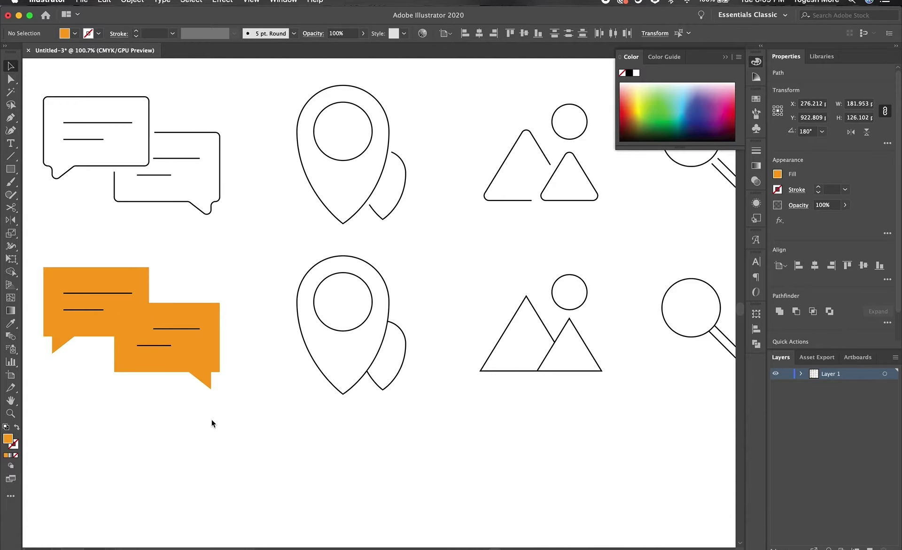
# Try Overlay and then Hard Light blending on the right bubble.
pyautogui.click(216, 310)
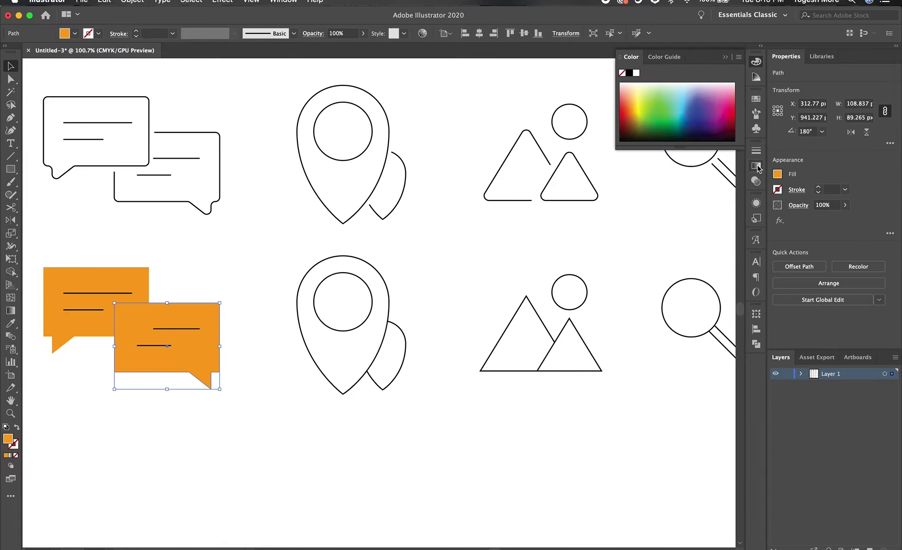
pyautogui.click(756, 166)
pyautogui.click(656, 162)
pyautogui.click(639, 296)
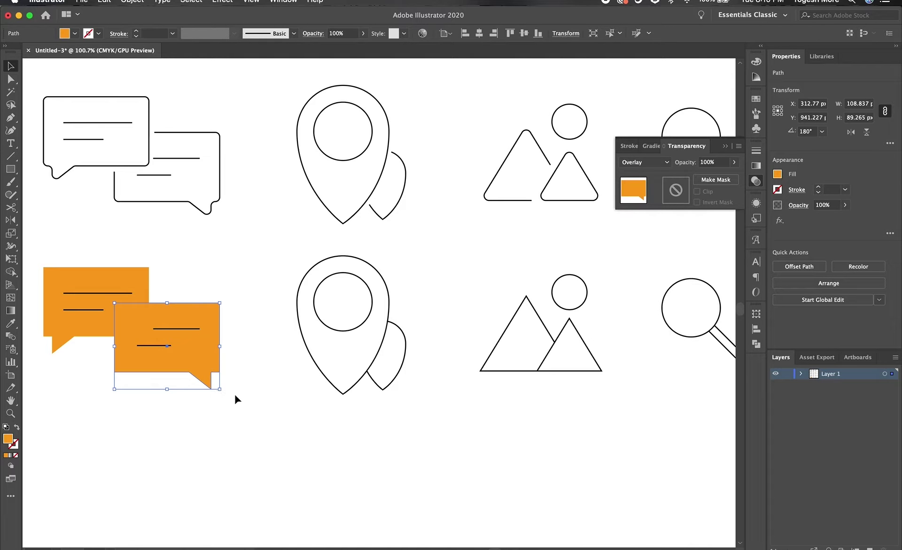
pyautogui.click(666, 162)
pyautogui.click(646, 288)
pyautogui.click(667, 163)
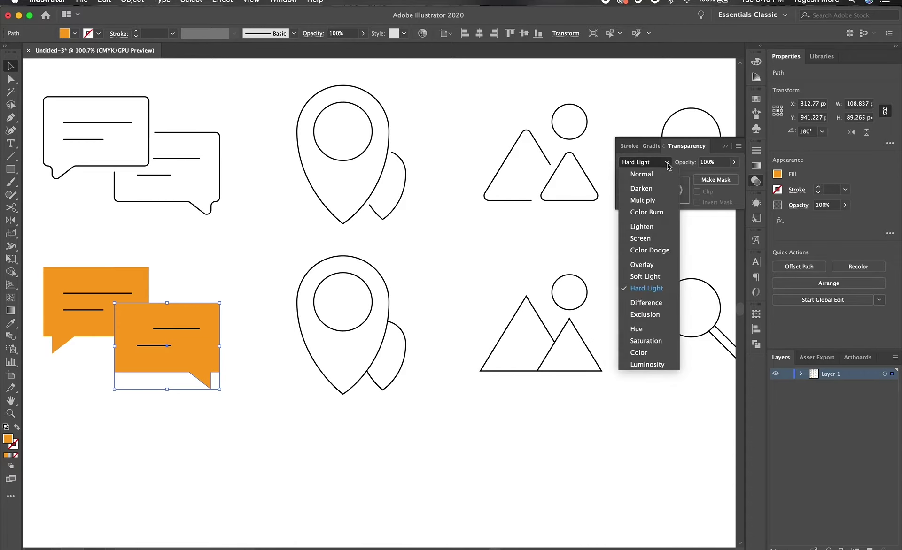
pyautogui.press('Escape')
# Try Difference and Multiply on both bubbles, settling on Screen blending.
pyautogui.moveTo(177, 267); pyautogui.dragTo(140, 329)
pyautogui.click(667, 162)
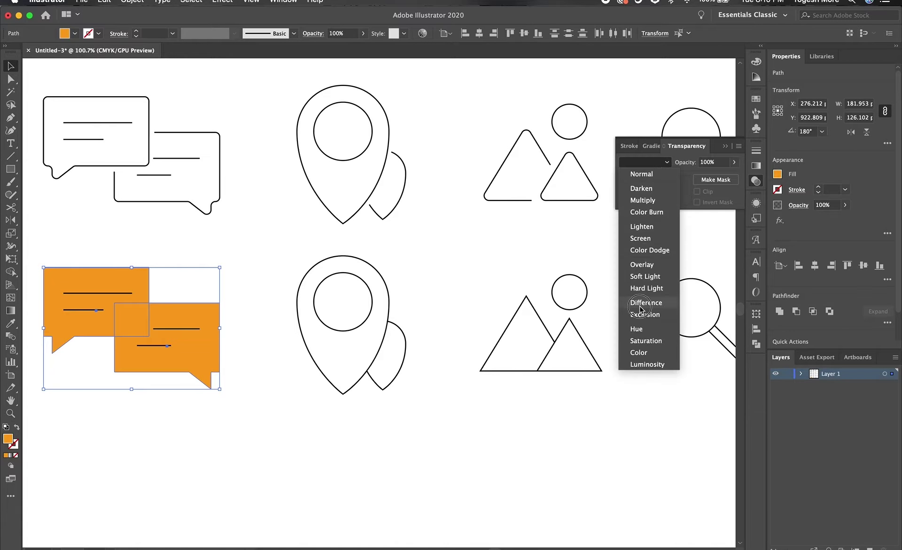
pyautogui.click(646, 303)
pyautogui.click(655, 163)
pyautogui.click(636, 329)
pyautogui.click(667, 162)
pyautogui.click(643, 200)
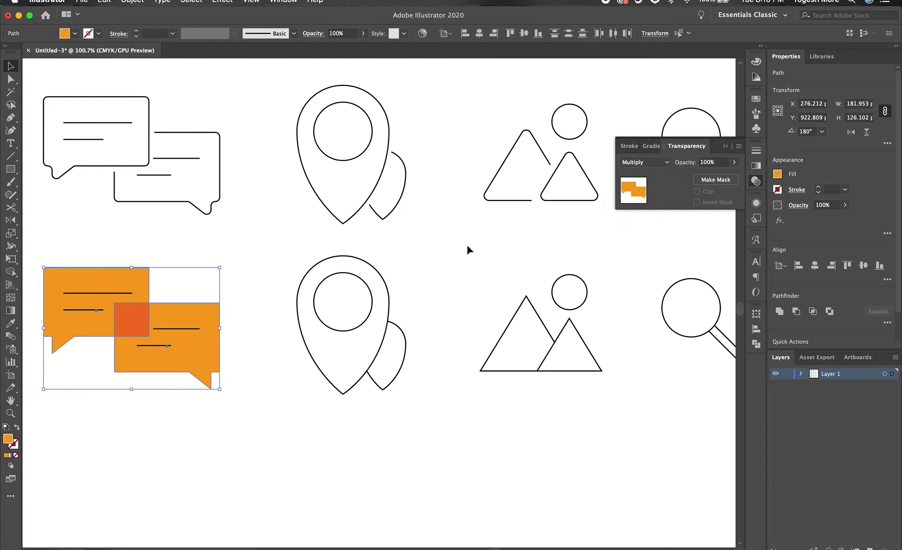
pyautogui.click(653, 163)
pyautogui.click(641, 240)
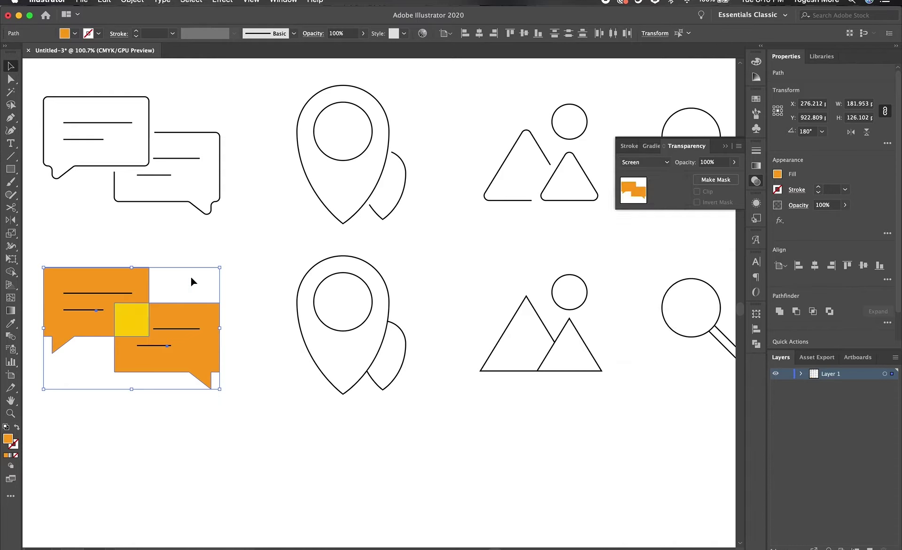
# Give the front right bubble a lighter orange fill.
pyautogui.click(190, 277)
pyautogui.click(155, 357)
pyautogui.doubleClick(7, 440)
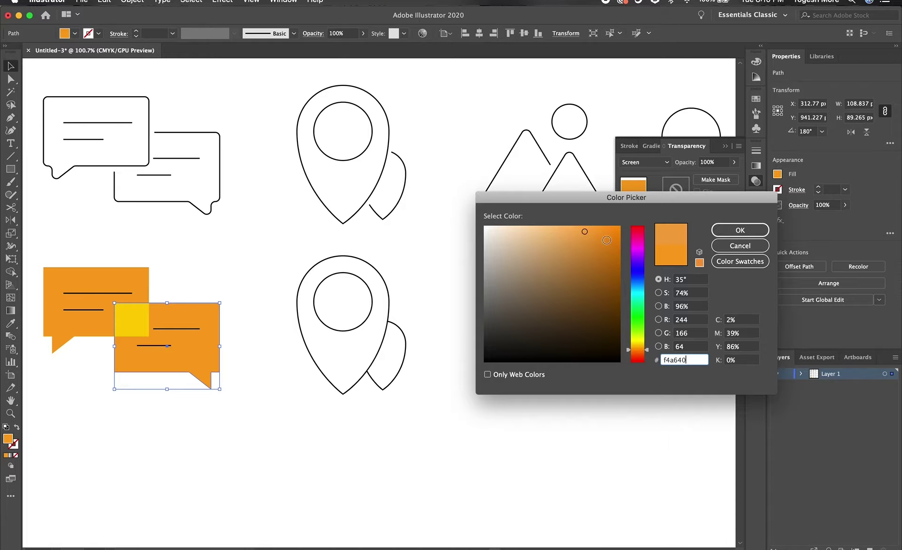
pyautogui.click(568, 228)
pyautogui.click(740, 230)
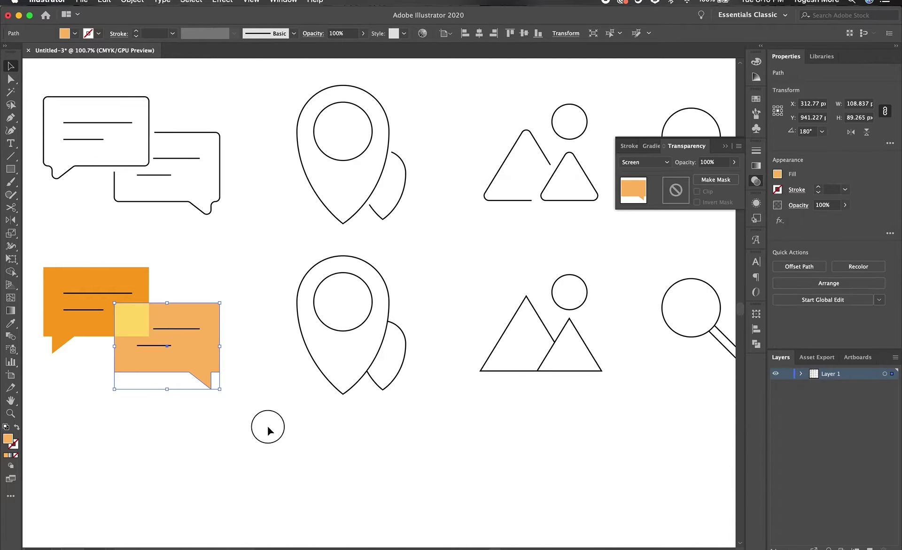
pyautogui.click(268, 431)
pyautogui.click(199, 306)
# Fill both second-row map pin shapes with a bright purple.
pyautogui.moveTo(424, 413); pyautogui.dragTo(344, 363)
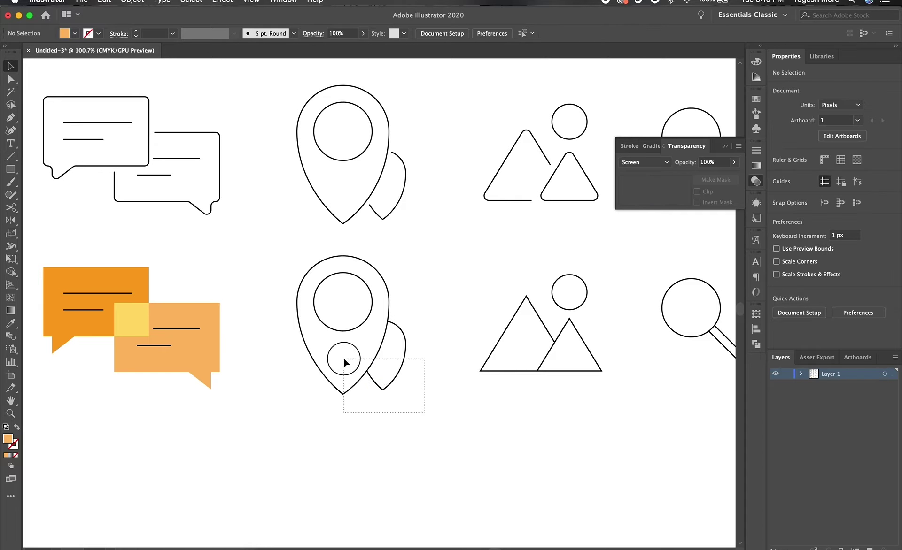
pyautogui.doubleClick(13, 444)
pyautogui.click(638, 251)
pyautogui.click(616, 292)
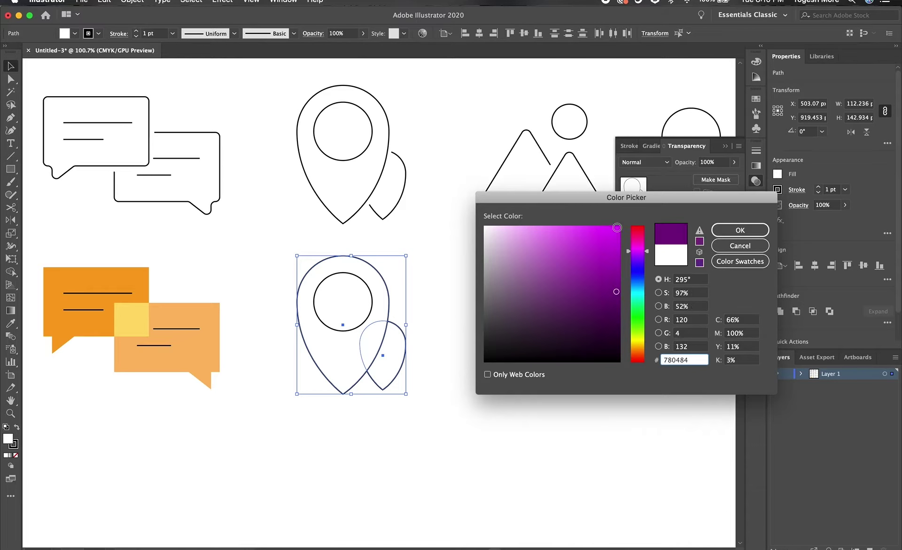
pyautogui.click(616, 227)
pyautogui.click(740, 230)
# Remove the outline from the purple map pin.
pyautogui.click(343, 282)
pyautogui.doubleClick(8, 439)
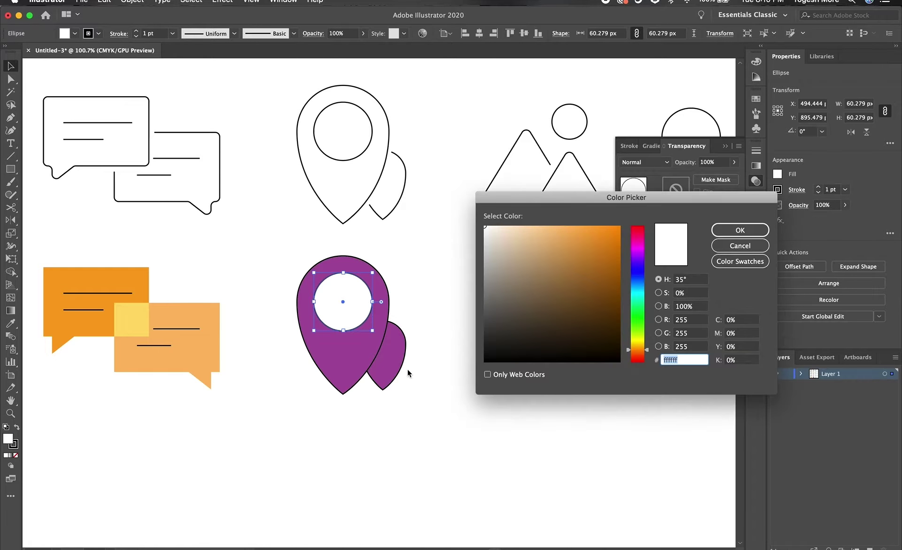
pyautogui.press('Return')
pyautogui.click(429, 429)
pyautogui.press('i')
pyautogui.click(350, 339)
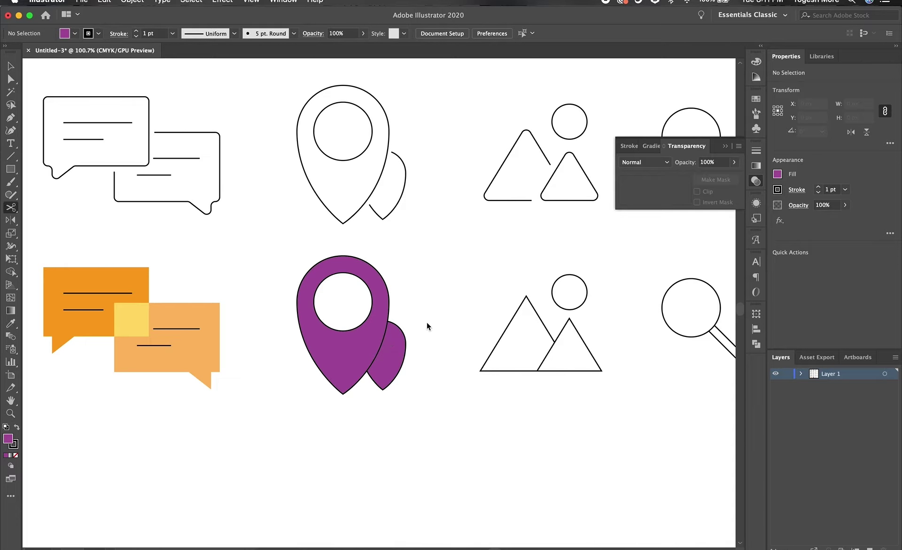
pyautogui.press('v')
pyautogui.click(366, 364)
pyautogui.click(15, 455)
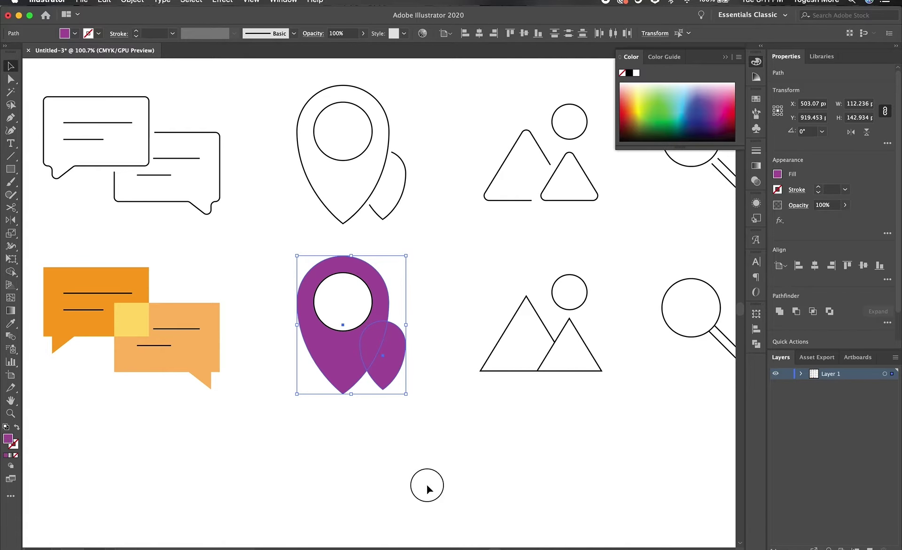
# Set the pin's droplet to Screen blending with a lighter purple fill.
pyautogui.moveTo(427, 485); pyautogui.dragTo(365, 324)
pyautogui.click(756, 181)
pyautogui.click(94, 282)
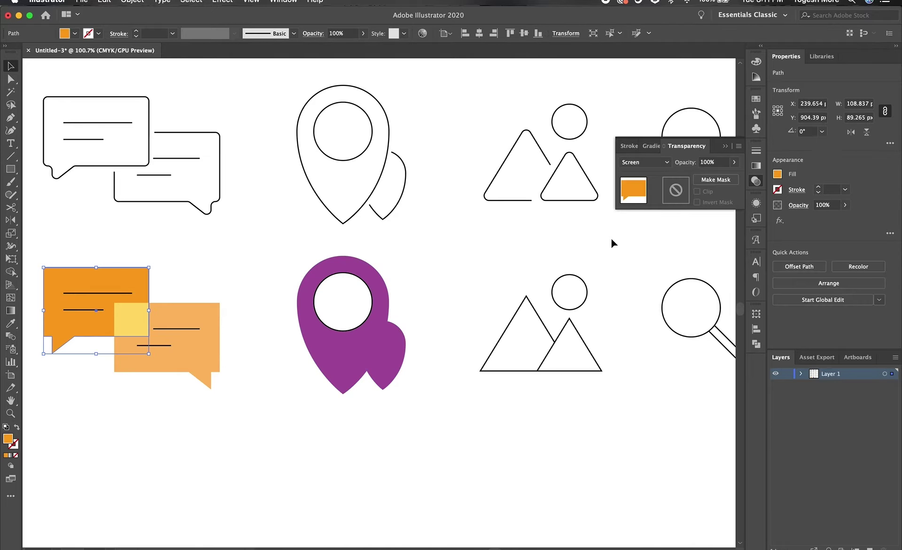
pyautogui.click(383, 357)
pyautogui.click(643, 162)
pyautogui.click(634, 233)
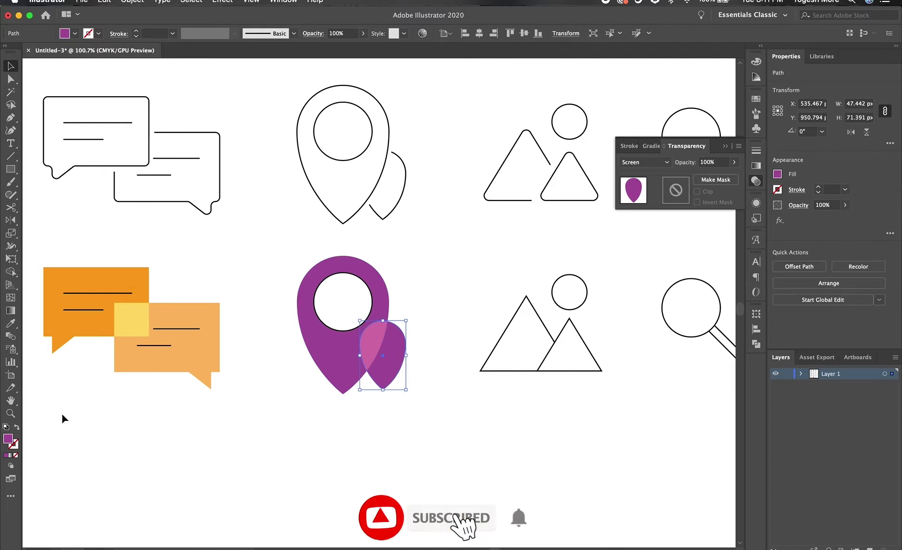
pyautogui.doubleClick(7, 438)
pyautogui.click(529, 257)
pyautogui.click(740, 229)
pyautogui.click(466, 413)
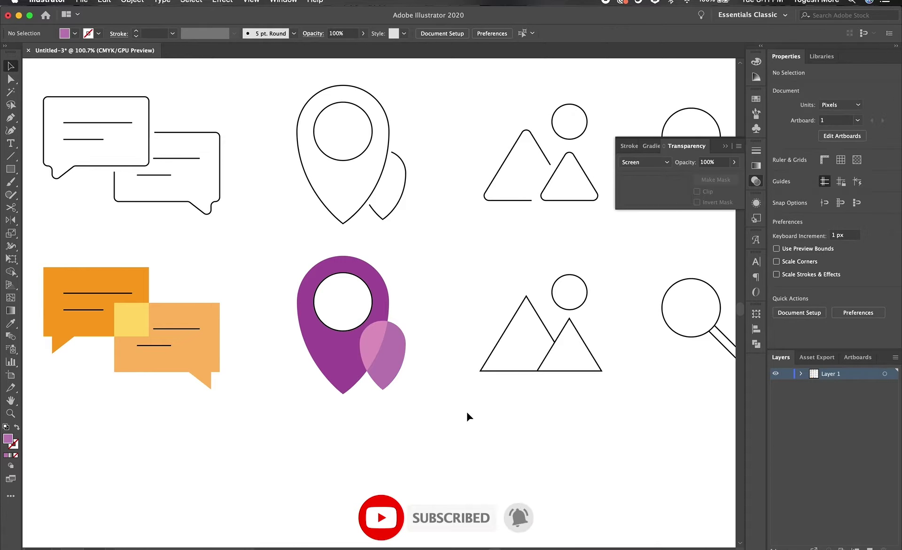
# Give the pin's inner circle a pinkish-purple fill.
pyautogui.click(343, 302)
pyautogui.press('i')
pyautogui.click(383, 357)
pyautogui.hotkey('ctrl', 'shift', 'a')
# Fill the mountain image icon teal and set it to Screen blending.
pyautogui.moveTo(583, 451); pyautogui.dragTo(457, 446)
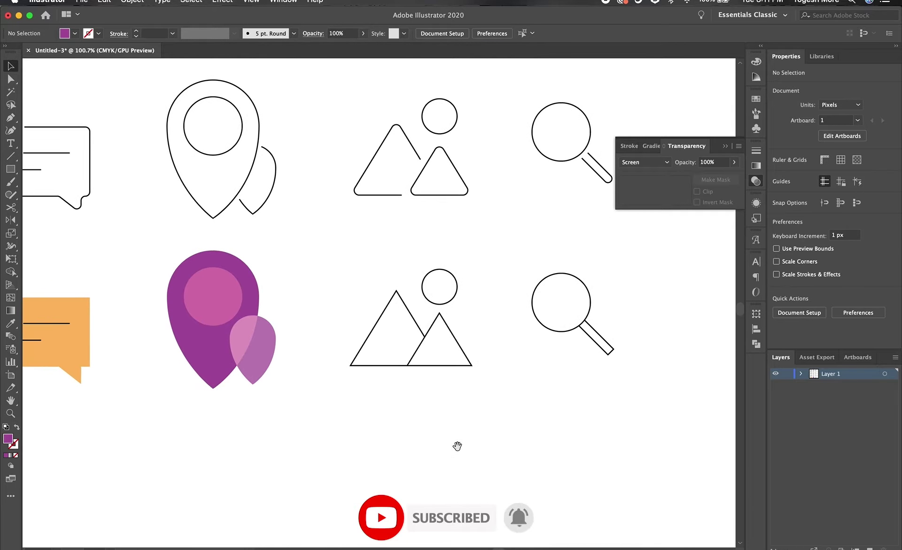
pyautogui.click(472, 365)
pyautogui.doubleClick(8, 439)
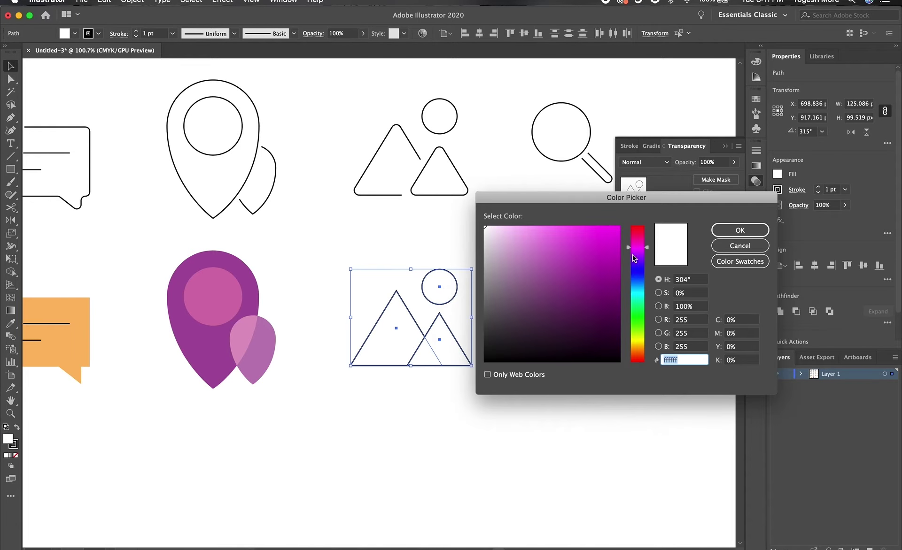
pyautogui.click(637, 289)
pyautogui.click(610, 267)
pyautogui.click(740, 230)
pyautogui.click(644, 162)
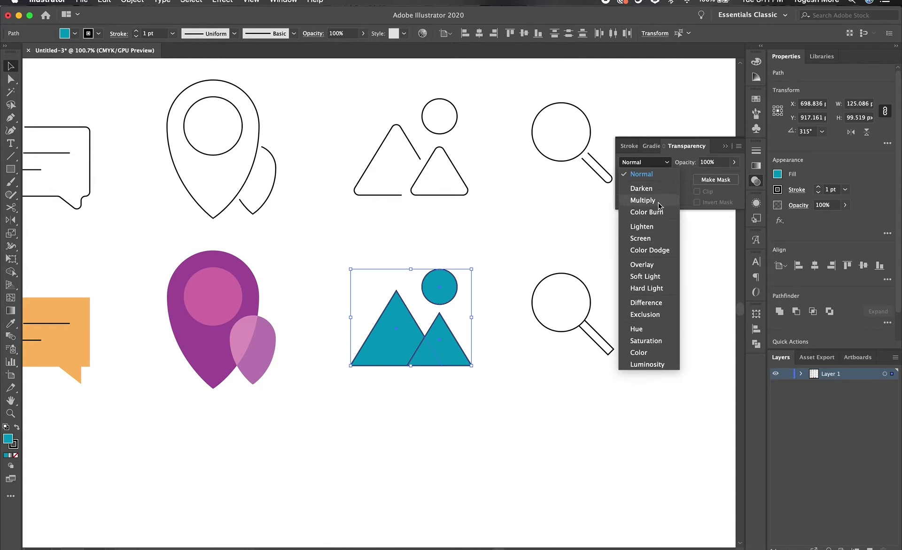
pyautogui.click(653, 237)
# Recolour the mountain's sun circle a light cyan.
pyautogui.click(8, 455)
pyautogui.click(504, 333)
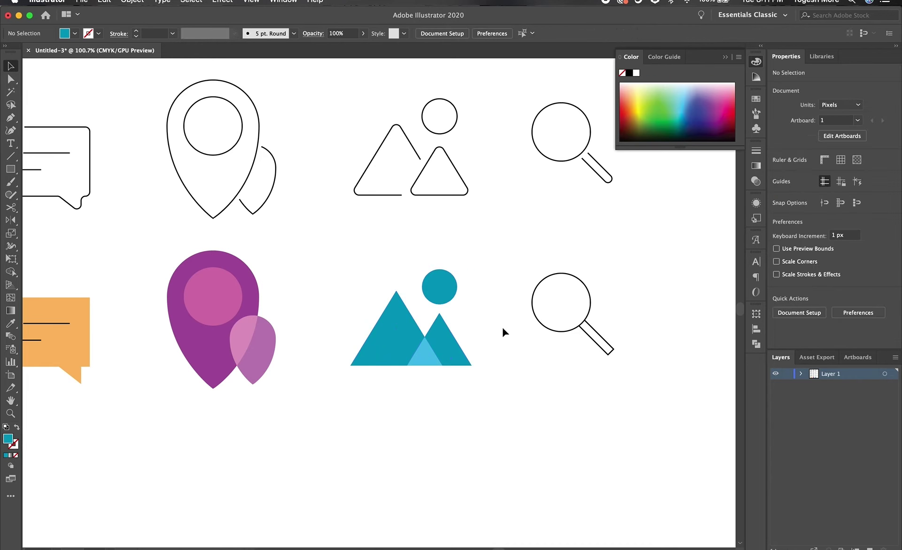
pyautogui.click(451, 350)
pyautogui.doubleClick(8, 438)
pyautogui.press('Escape')
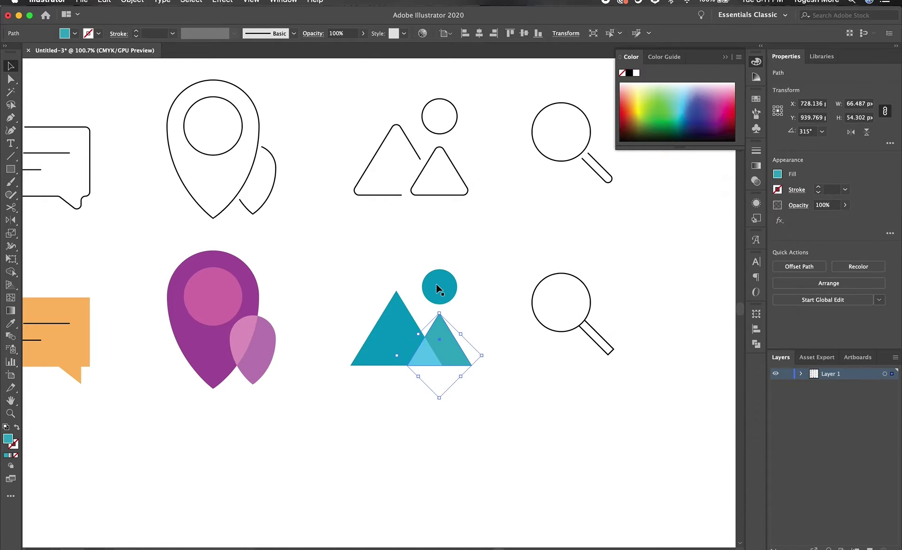
pyautogui.click(436, 284)
pyautogui.doubleClick(8, 439)
pyautogui.click(520, 242)
pyautogui.click(739, 232)
pyautogui.click(596, 373)
# Try a magenta fill on the second-row magnifier icon.
pyautogui.moveTo(596, 372); pyautogui.dragTo(547, 346)
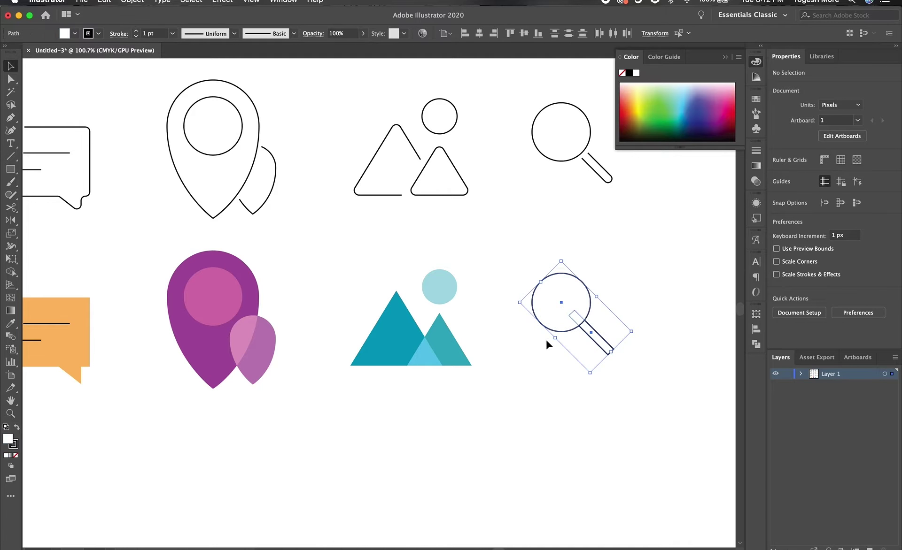
pyautogui.doubleClick(8, 439)
pyautogui.click(637, 235)
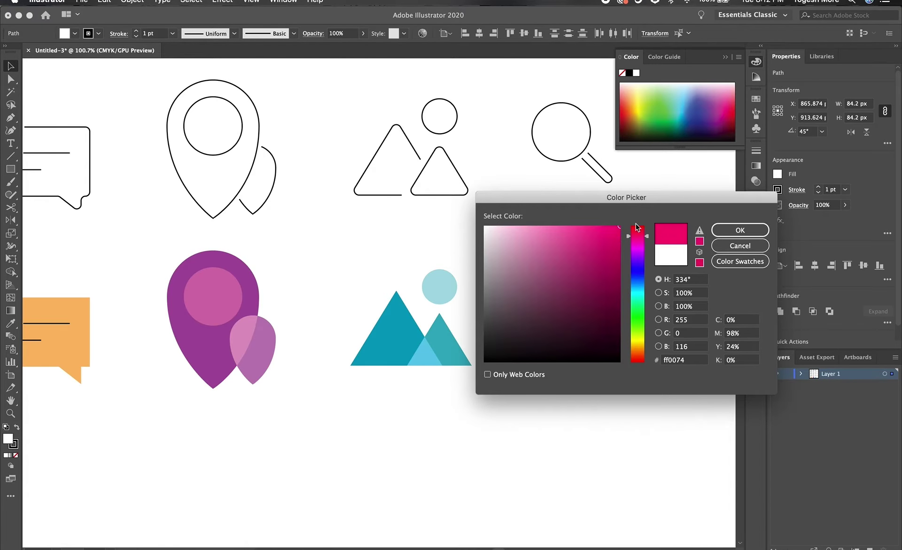
pyautogui.press('Return')
pyautogui.click(755, 181)
pyautogui.click(644, 162)
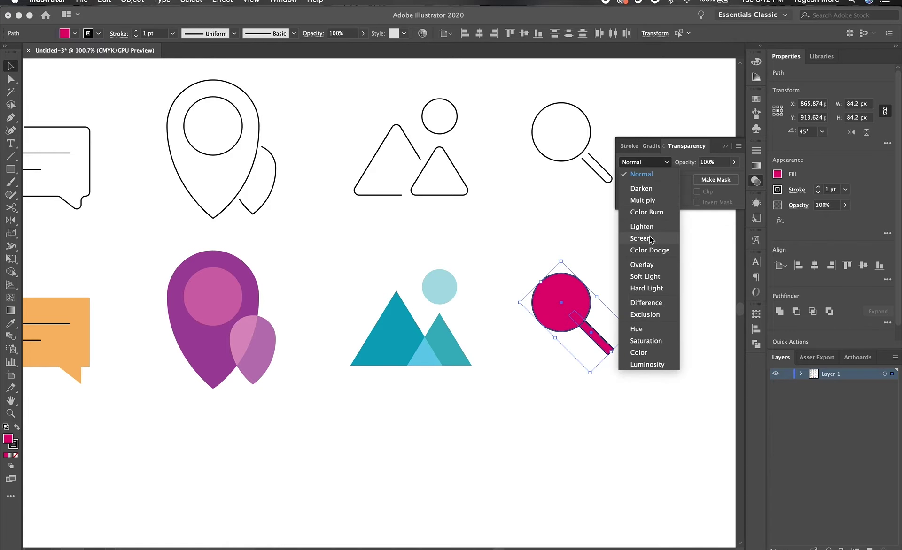
pyautogui.press('Escape')
# Try a lighter pink handle, then reset the magnifier's colours to default.
pyautogui.click(8, 439)
pyautogui.click(630, 329)
pyautogui.click(591, 332)
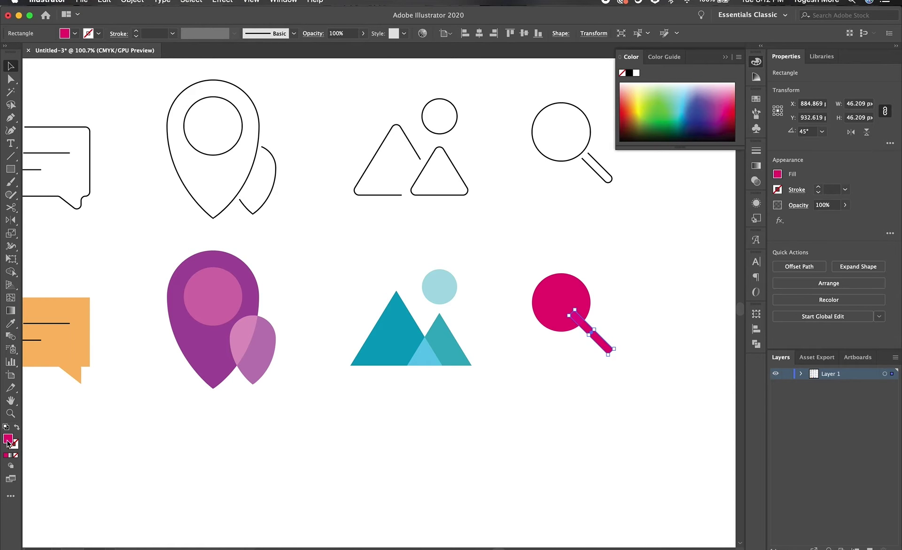
pyautogui.doubleClick(7, 439)
pyautogui.click(549, 240)
pyautogui.press('Return')
pyautogui.moveTo(620, 285); pyautogui.dragTo(551, 351)
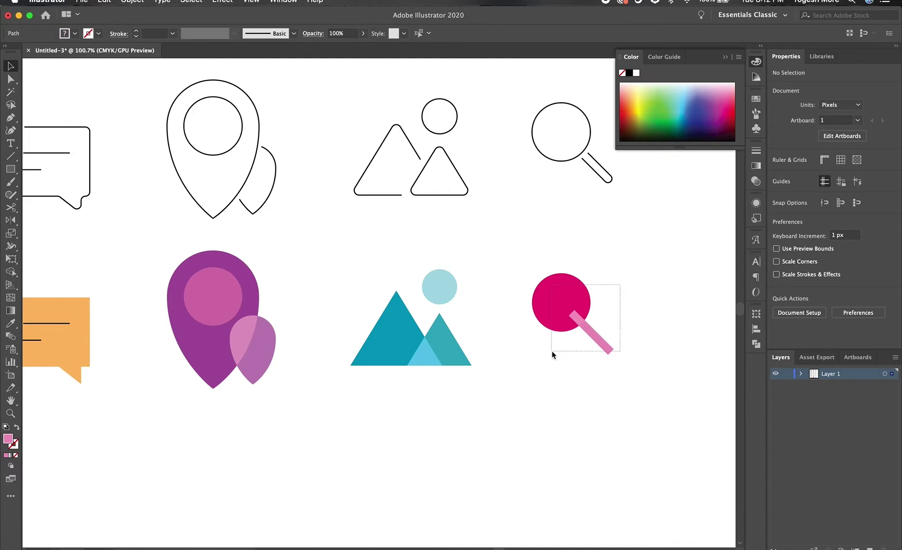
pyautogui.press('d')
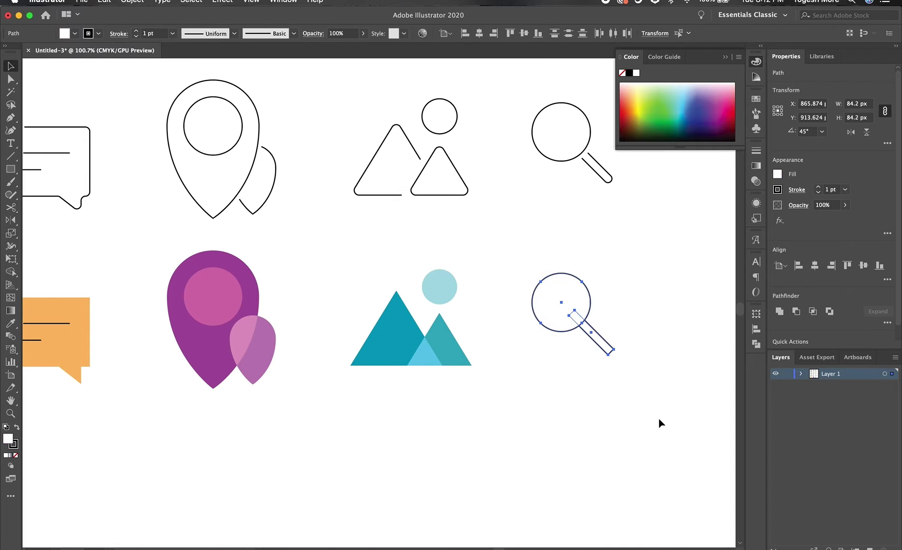
# Fill the magnifier yellow with Screen blending and no outline, then fit the artboard in view.
pyautogui.doubleClick(7, 438)
pyautogui.moveTo(638, 317); pyautogui.dragTo(638, 334)
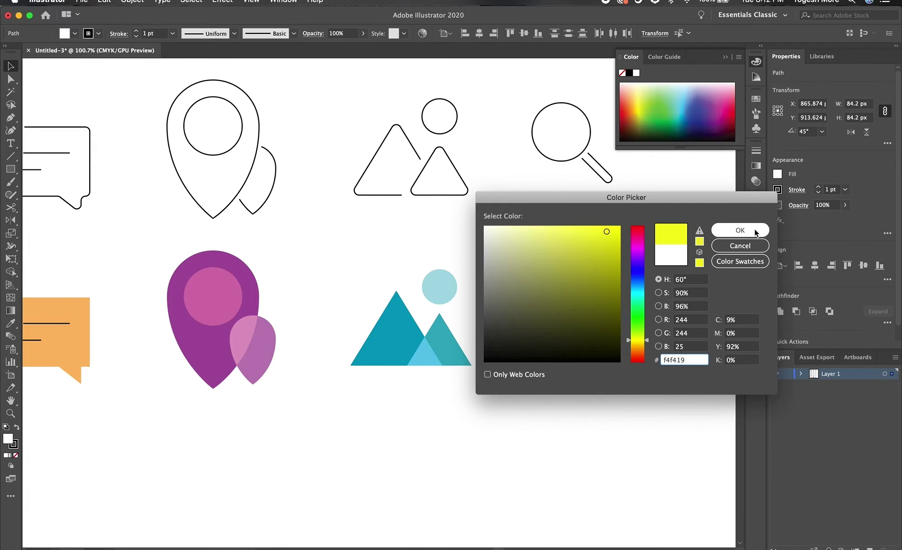
pyautogui.click(740, 230)
pyautogui.click(755, 181)
pyautogui.click(644, 162)
pyautogui.click(657, 239)
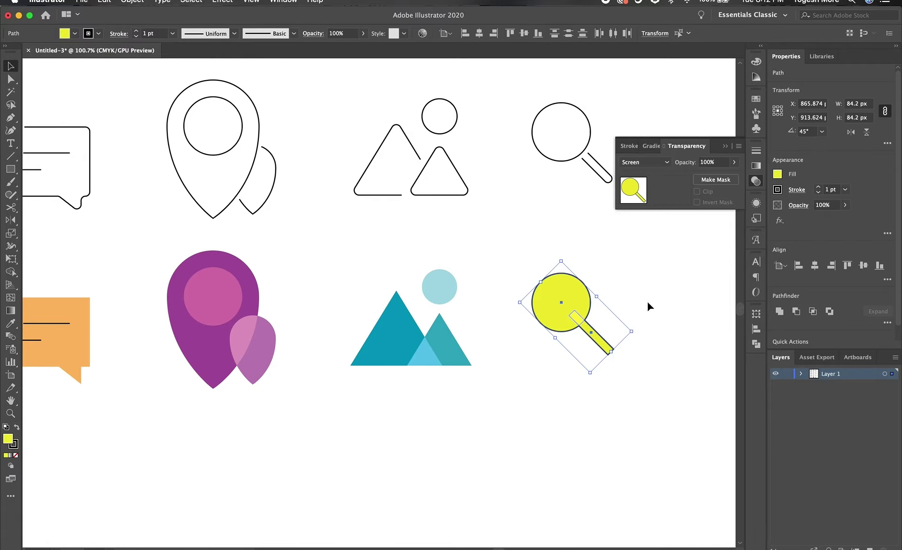
pyautogui.click(15, 455)
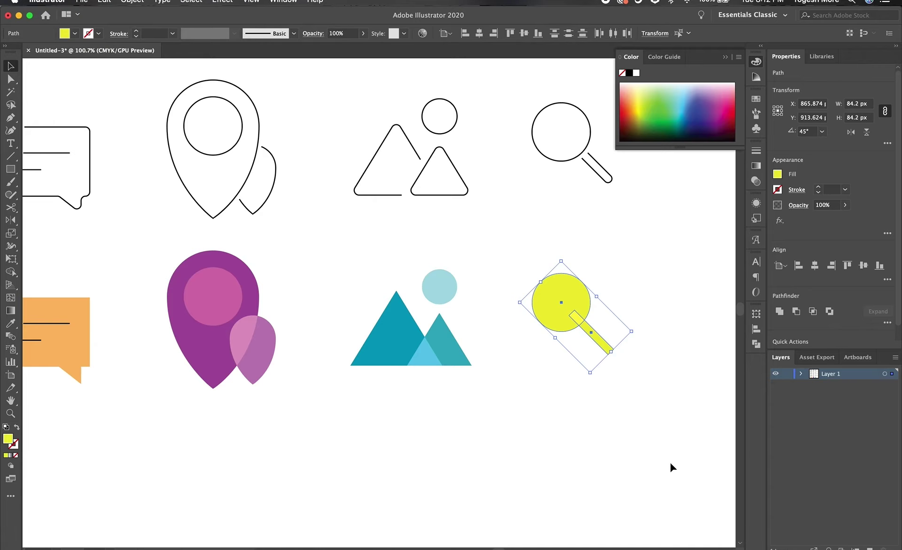
pyautogui.click(644, 300)
pyautogui.press('super+0')
# Select the third icon row and thicken its outlines.
pyautogui.press('super+equal')
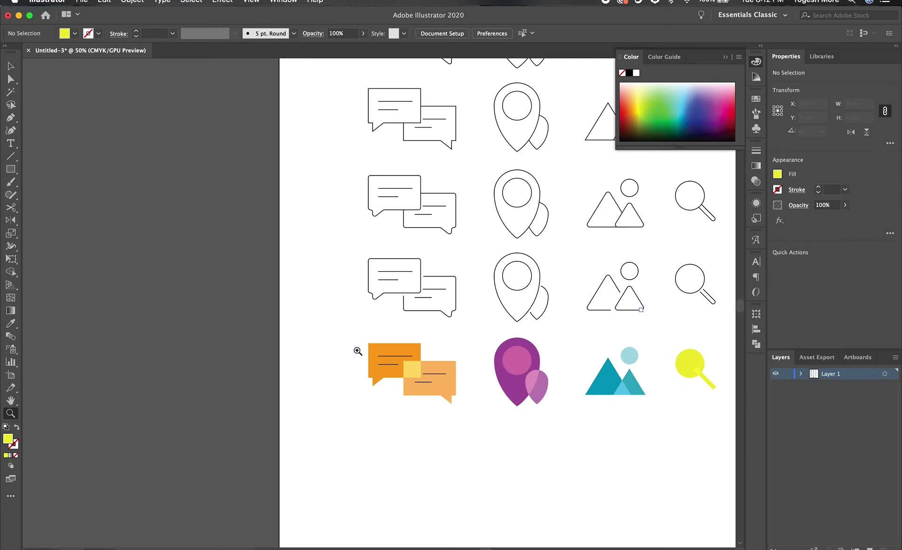
pyautogui.hscroll(5, 423, 344)
pyautogui.moveTo(202, 243)
pyautogui.mouseDown()
pyautogui.moveTo(477, 274)
pyautogui.moveTo(470, 442)
pyautogui.mouseUp()
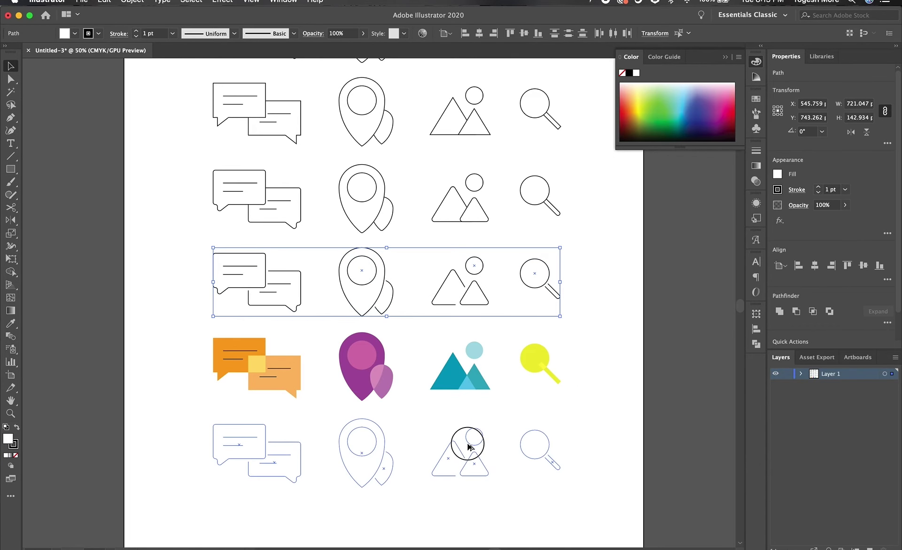
pyautogui.scroll(3, 291, 451)
pyautogui.scroll(-3, 155, 197)
pyautogui.click(136, 31)
pyautogui.click(135, 30)
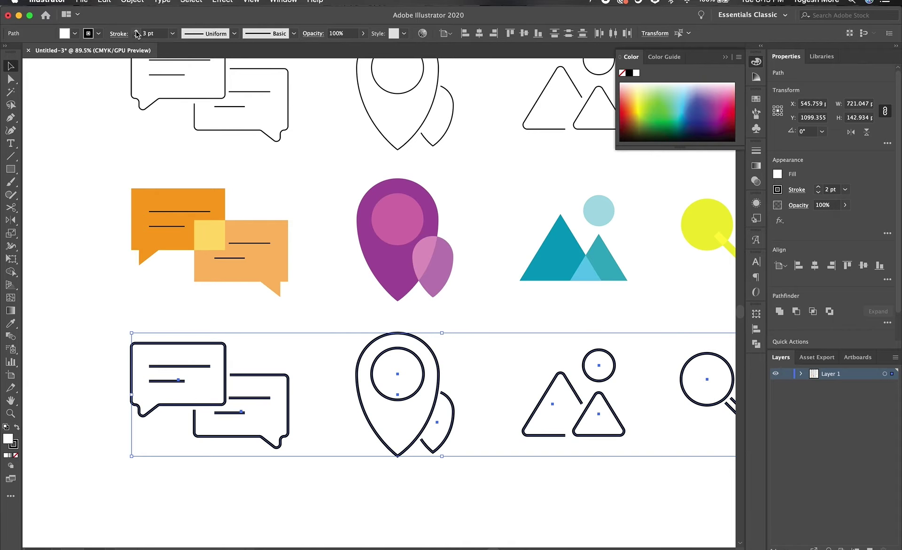
pyautogui.click(136, 31)
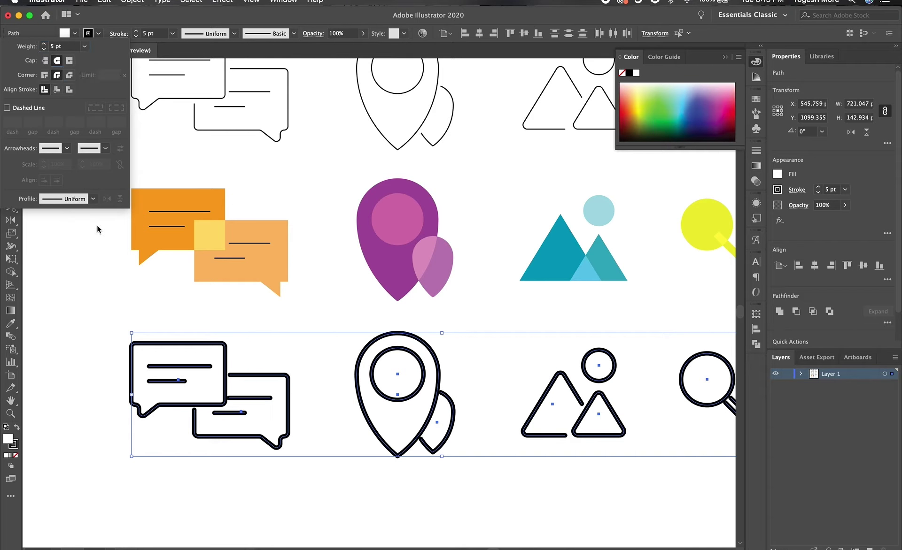
# Test an orange fill on the lower-right speech bubble.
pyautogui.click(294, 464)
pyautogui.click(288, 404)
pyautogui.doubleClick(8, 439)
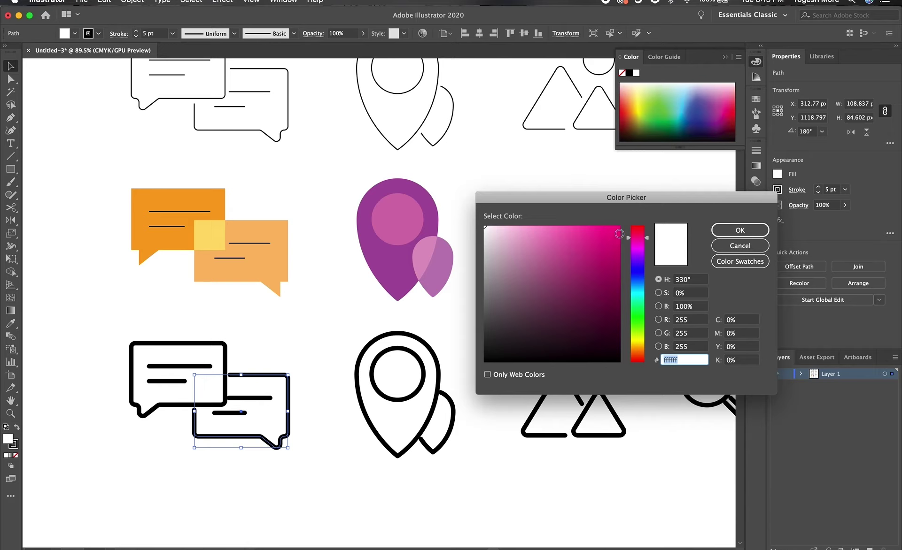
pyautogui.click(638, 292)
pyautogui.moveTo(511, 226); pyautogui.dragTo(584, 221)
pyautogui.moveTo(637, 292); pyautogui.dragTo(638, 353)
pyautogui.press('Return')
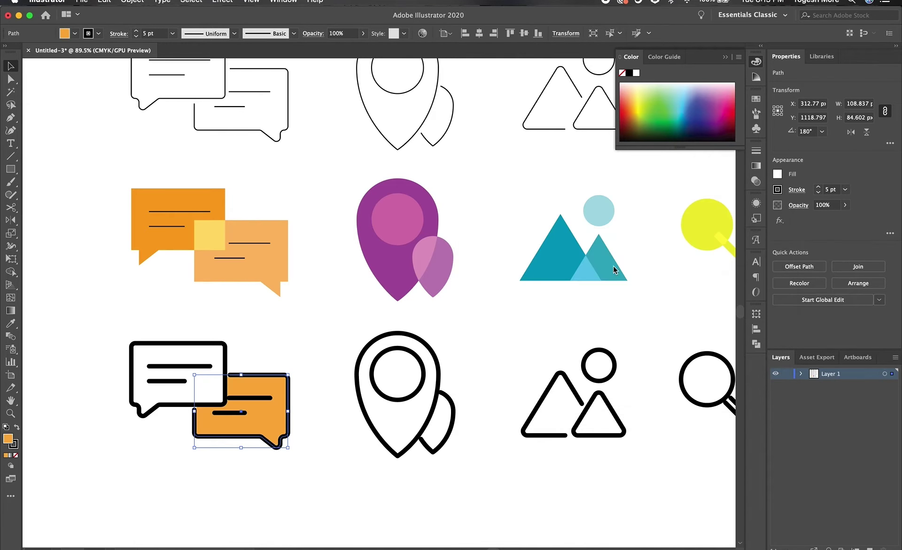
# Undo the thick row and make the lines inside the orange bubbles white.
pyautogui.hotkey('ctrl', 'z')
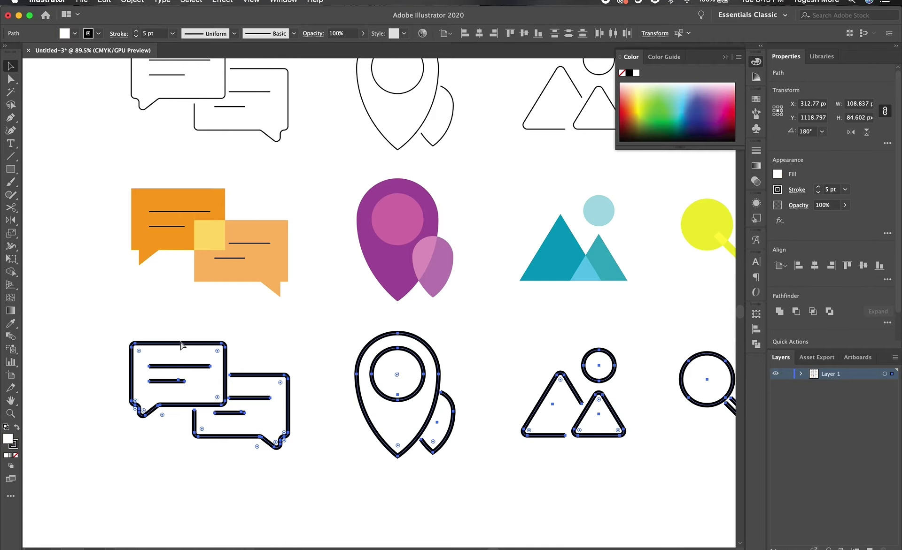
pyautogui.hotkey('ctrl', 'z')
pyautogui.hotkey('ctrl', 'z')
pyautogui.click(115, 177)
pyautogui.click(229, 243)
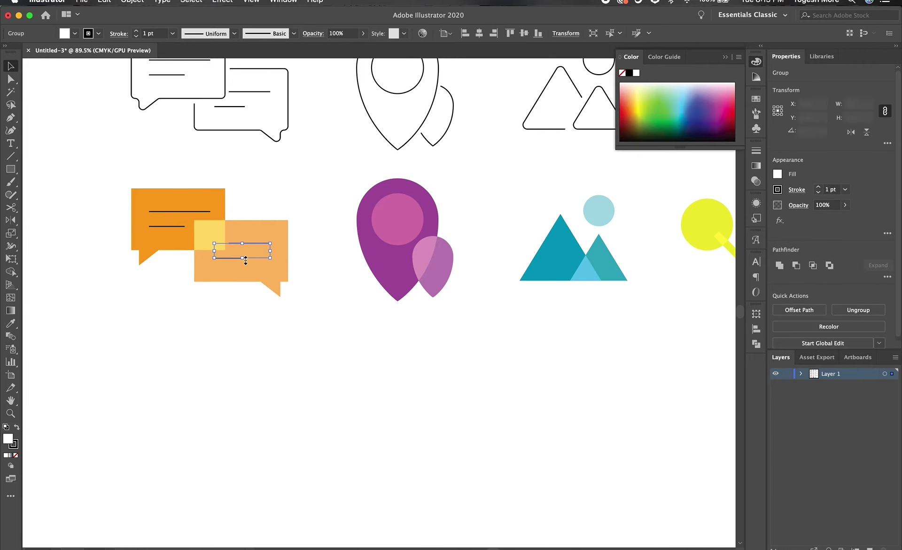
pyautogui.click(17, 427)
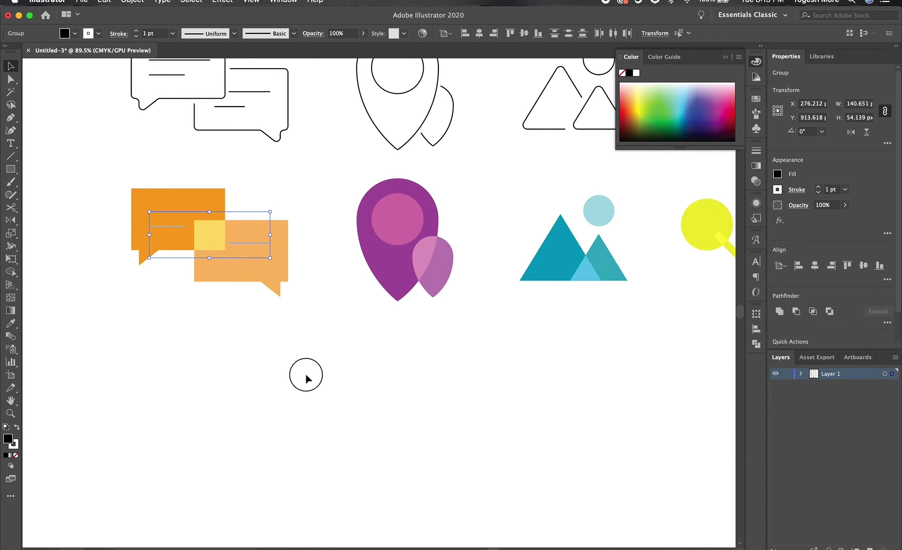
pyautogui.click(302, 373)
# Copy the outline icon row below the coloured row.
pyautogui.hotkey('ctrl', '-')
pyautogui.scroll(4, 334, 186)
pyautogui.moveTo(121, 191)
pyautogui.mouseDown()
pyautogui.moveTo(584, 252)
pyautogui.moveTo(581, 483)
pyautogui.mouseUp()
pyautogui.scroll(-3, 581, 483)
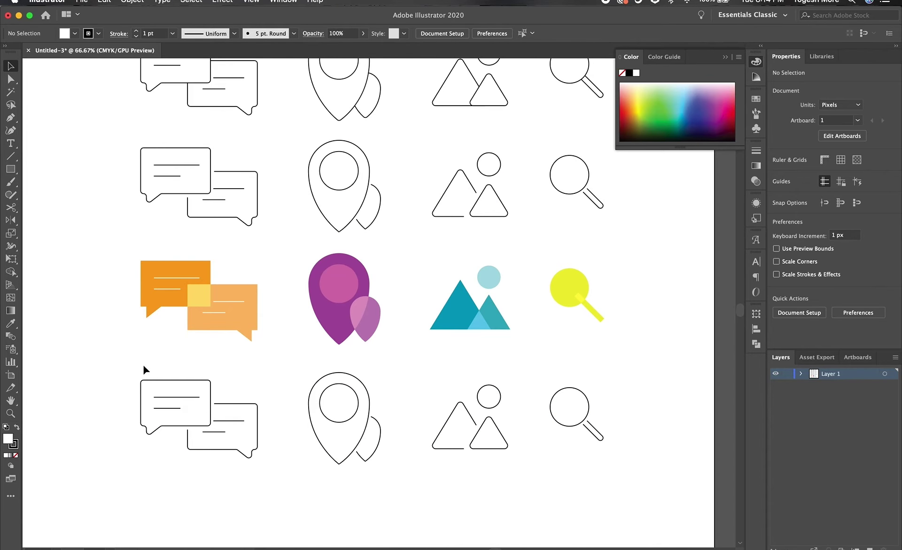
# Give the new bottom row's strokes round caps, round corners and a 5 pt weight.
pyautogui.moveTo(123, 363); pyautogui.dragTo(632, 500)
pyautogui.click(119, 33)
pyautogui.click(57, 61)
pyautogui.click(57, 74)
pyautogui.click(151, 33)
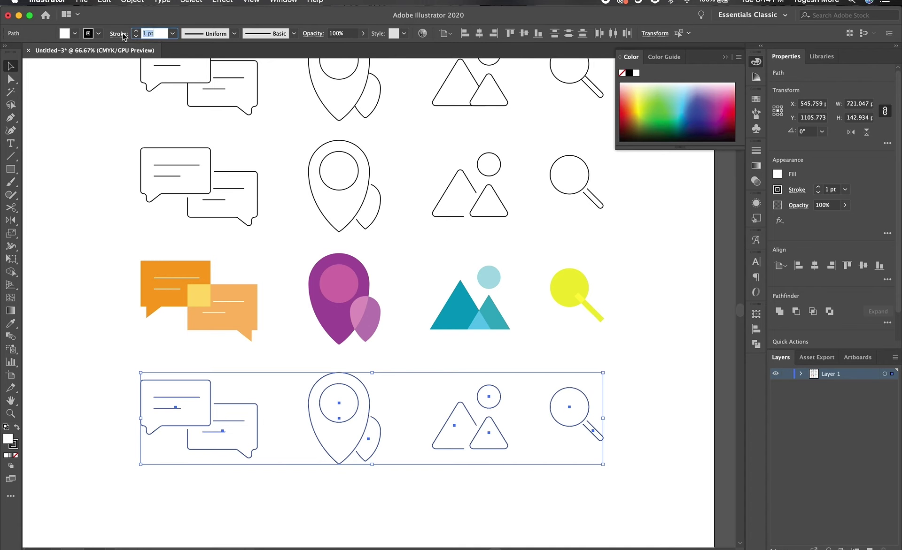
pyautogui.write('5')
pyautogui.press('Return')
pyautogui.click(594, 427)
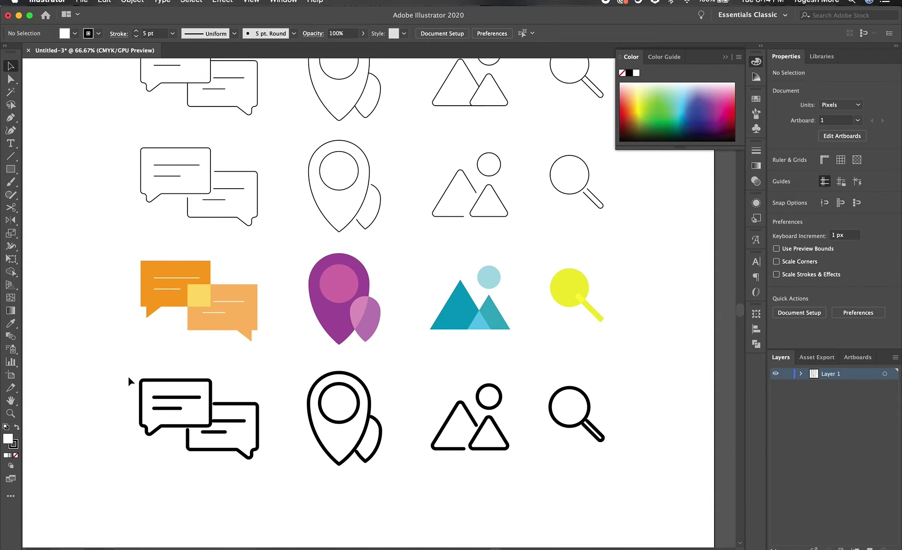
# Turn the front speech bubble into an orange outline with no fill.
pyautogui.click(220, 443)
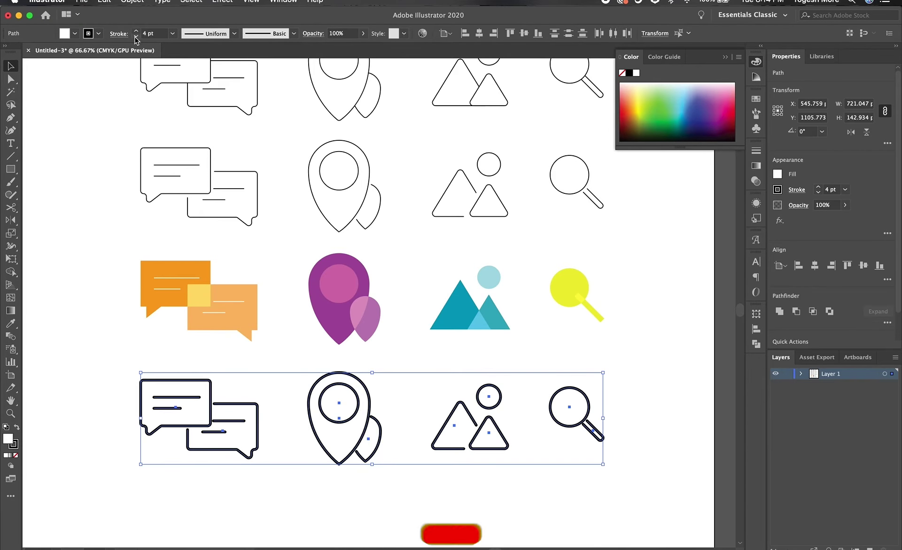
pyautogui.click(282, 504)
pyautogui.click(143, 380)
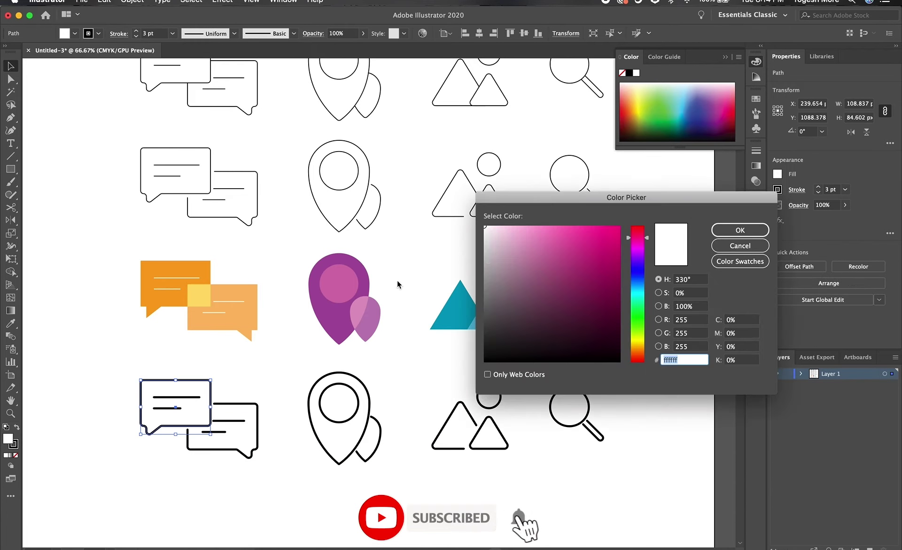
pyautogui.doubleClick(8, 440)
pyautogui.moveTo(641, 286); pyautogui.dragTo(639, 350)
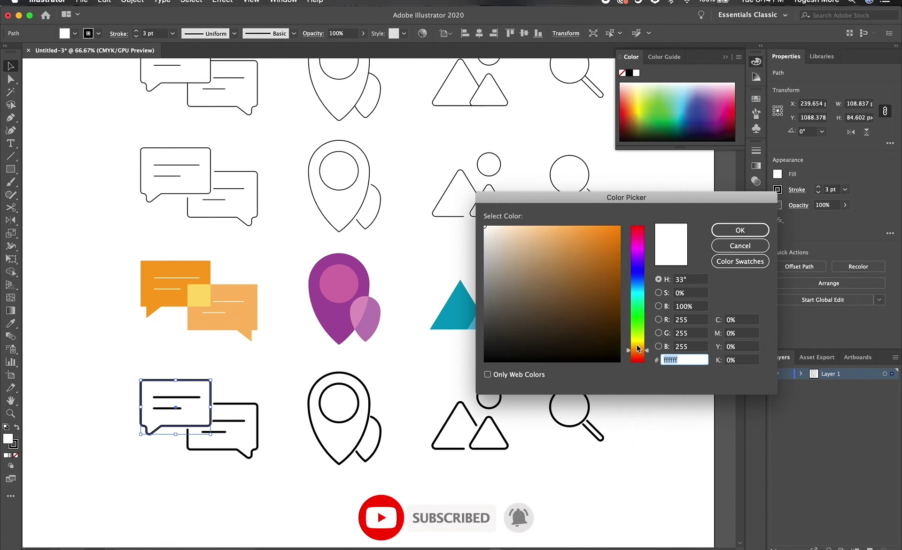
pyautogui.click(615, 235)
pyautogui.click(739, 230)
pyautogui.hotkey('shift', 'x')
# Copy the orange outline onto the bubble's inner lines and the back speech bubble.
pyautogui.press('/')
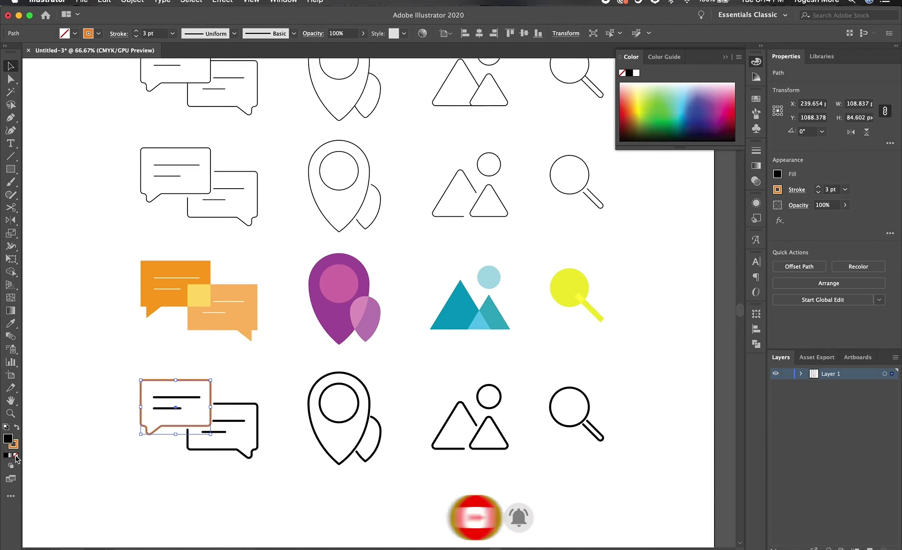
pyautogui.click(148, 386)
pyautogui.press('i')
pyautogui.click(168, 409)
pyautogui.click(179, 426)
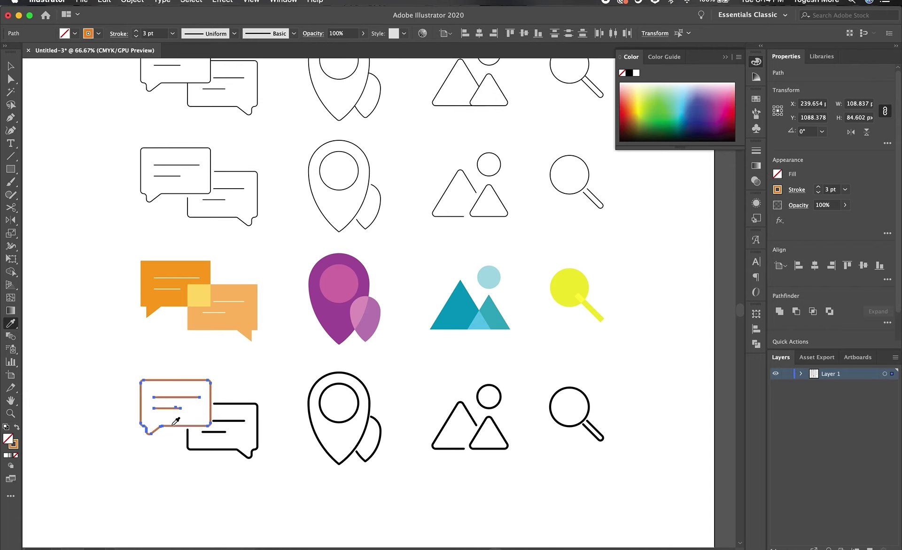
pyautogui.moveTo(292, 480); pyautogui.dragTo(217, 396)
pyautogui.click(178, 426)
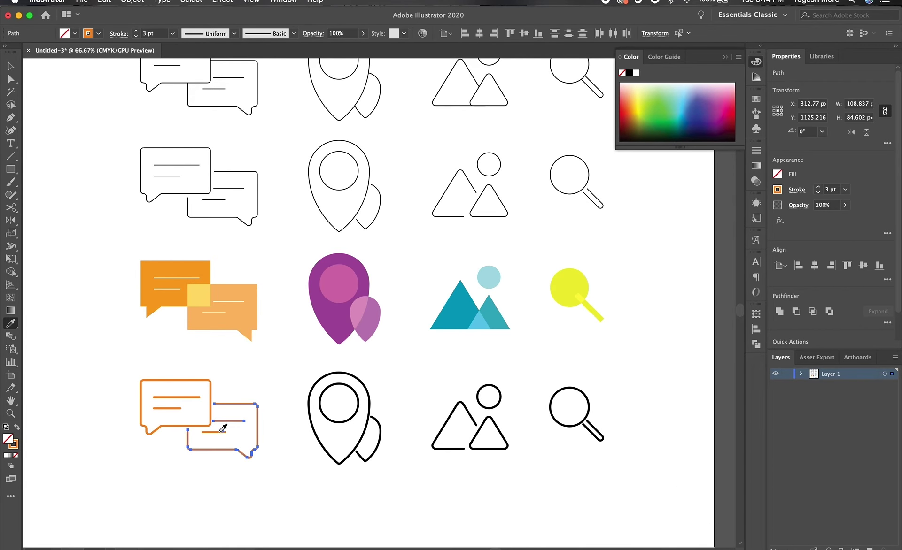
# Recolour the back speech bubble's outline a lighter orange.
pyautogui.press('v')
pyautogui.doubleClick(13, 444)
pyautogui.click(539, 229)
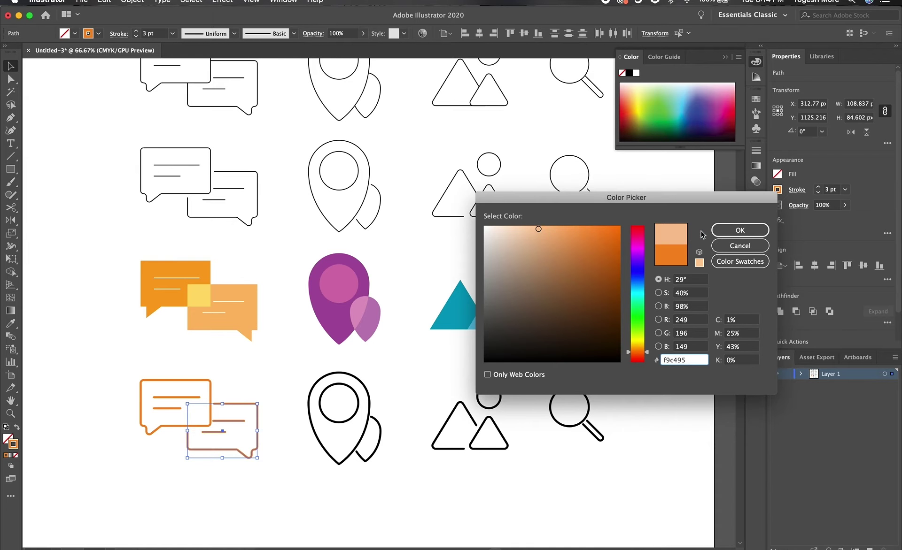
pyautogui.click(733, 230)
pyautogui.click(375, 418)
# Give the pin icon a vivid magenta outline with no fill.
pyautogui.doubleClick(9, 439)
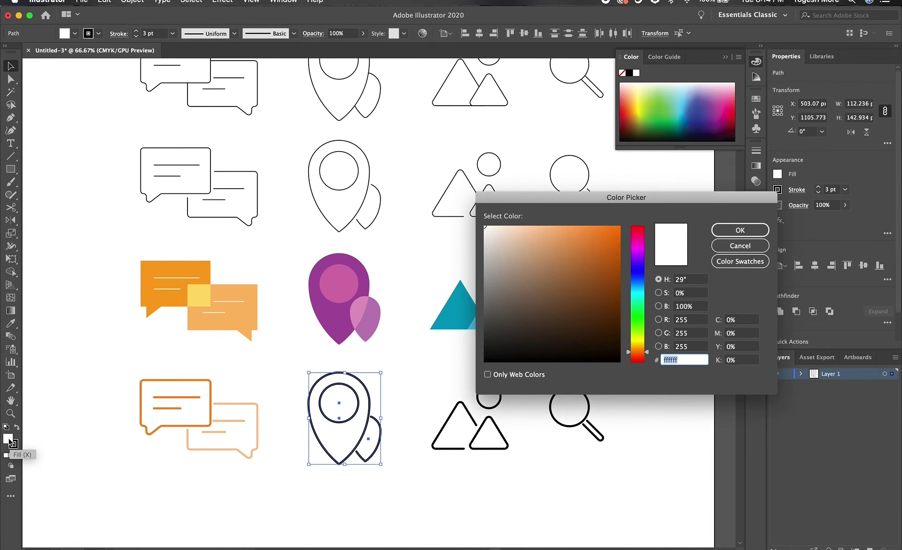
pyautogui.press('Escape')
pyautogui.doubleClick(12, 444)
pyautogui.moveTo(638, 357); pyautogui.dragTo(637, 251)
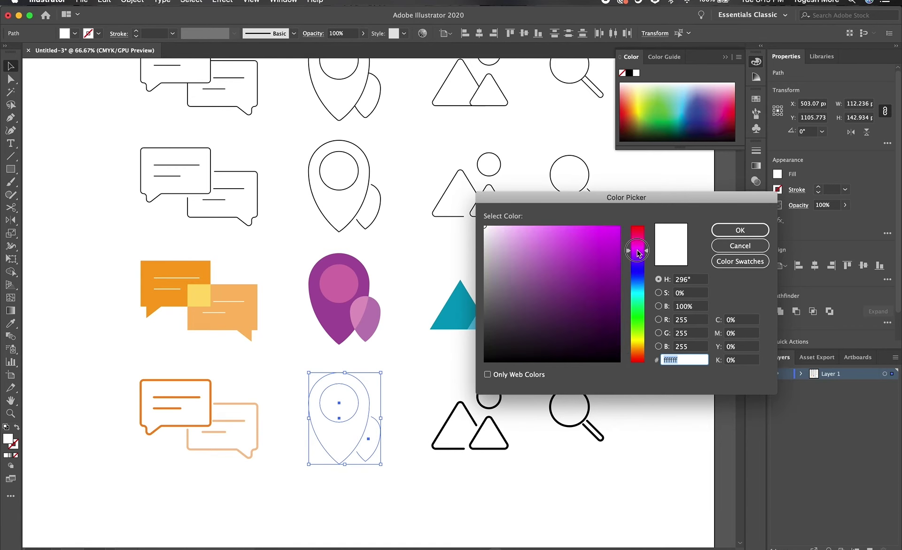
pyautogui.click(619, 227)
pyautogui.click(740, 230)
pyautogui.hotkey('shift', 'x')
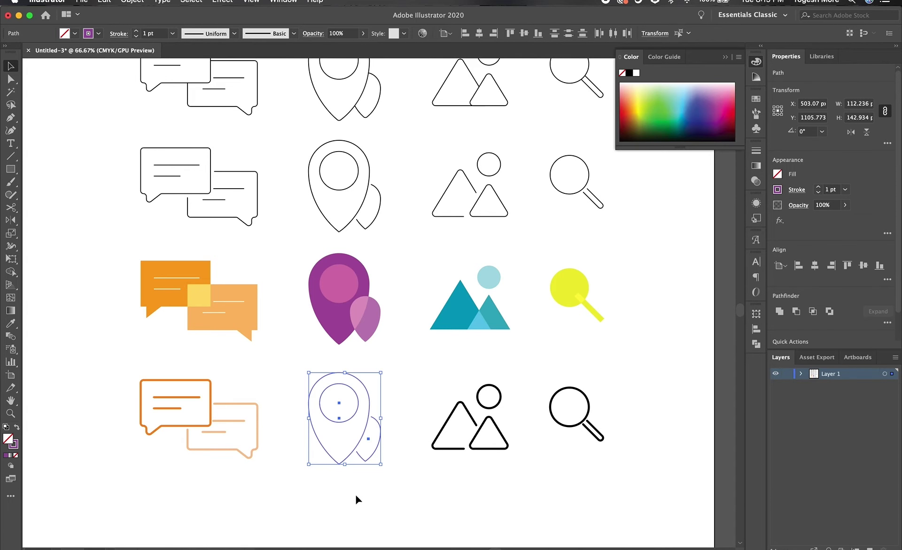
# Thicken the pin's outline and make its small drop shape a lighter purple.
pyautogui.click(231, 393)
pyautogui.moveTo(288, 371); pyautogui.dragTo(329, 414)
pyautogui.click(137, 31)
pyautogui.click(136, 31)
pyautogui.click(137, 31)
pyautogui.click(370, 499)
pyautogui.click(380, 448)
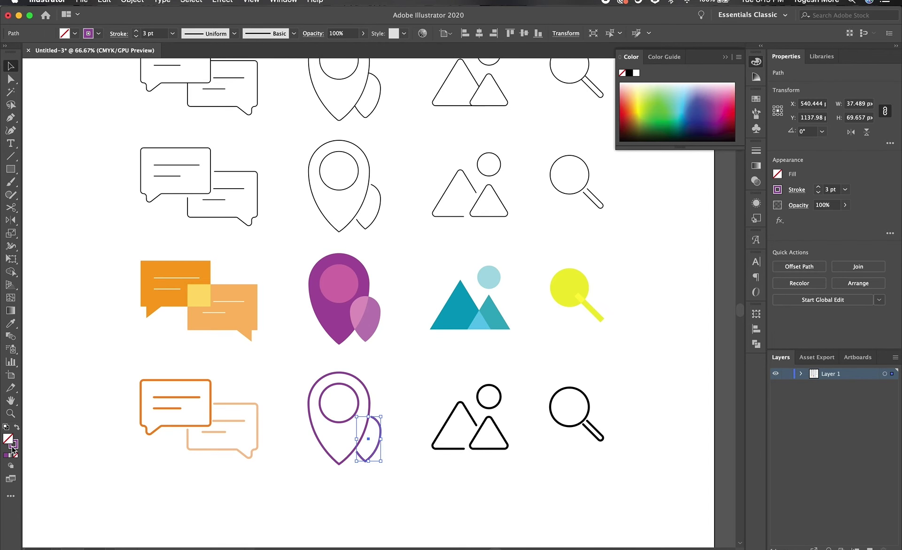
pyautogui.doubleClick(13, 444)
pyautogui.click(570, 235)
pyautogui.click(740, 230)
# Remove the mountain icon's fill and outline it in blue 00aaff.
pyautogui.moveTo(423, 371); pyautogui.dragTo(514, 458)
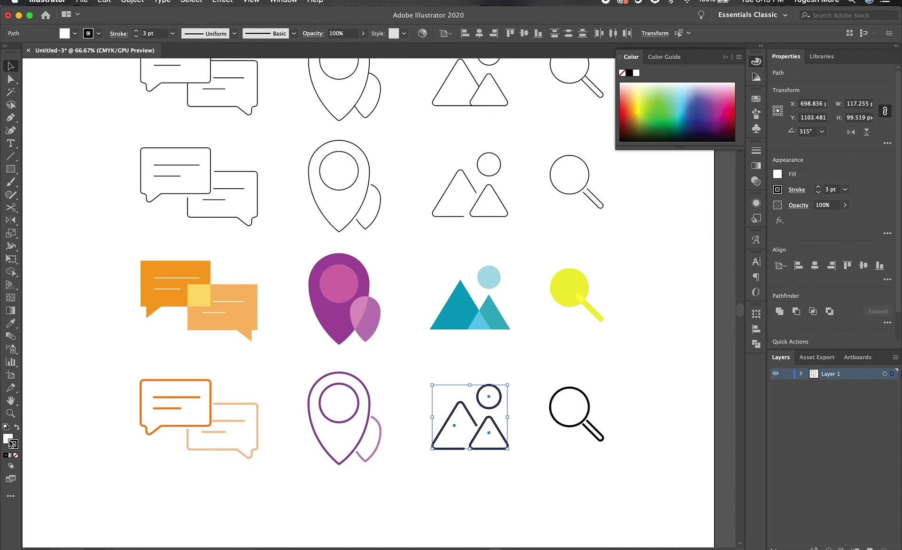
pyautogui.click(16, 455)
pyautogui.doubleClick(13, 444)
pyautogui.write('00aaff')
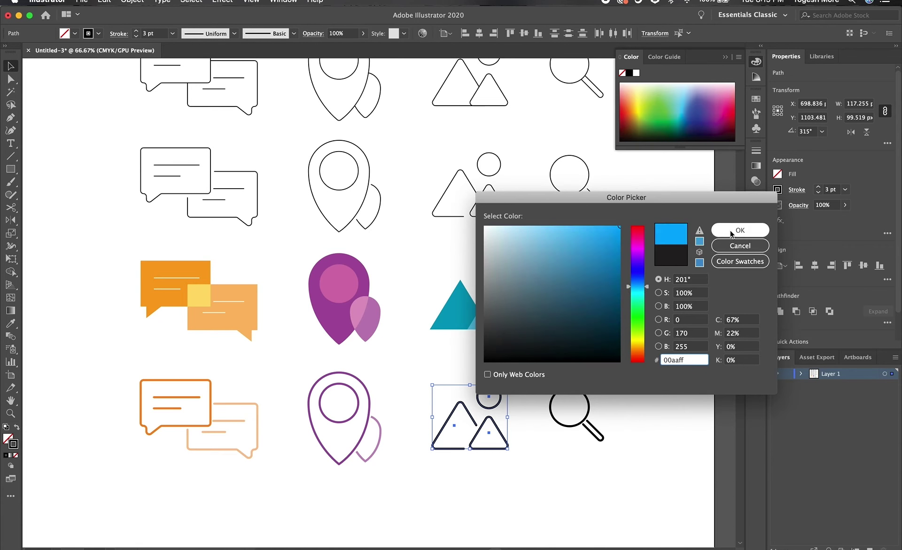
pyautogui.click(731, 234)
# Outline the mountain's small triangle and sun circle in light blue 5cd1ff.
pyautogui.click(494, 429)
pyautogui.doubleClick(13, 444)
pyautogui.write('5cd1ff')
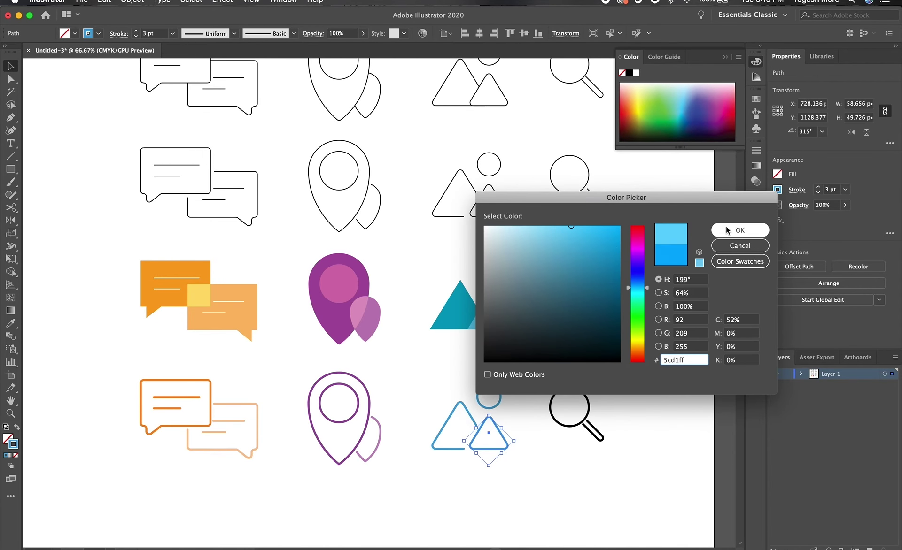
pyautogui.click(727, 230)
pyautogui.click(489, 397)
pyautogui.doubleClick(14, 444)
pyautogui.press('Return')
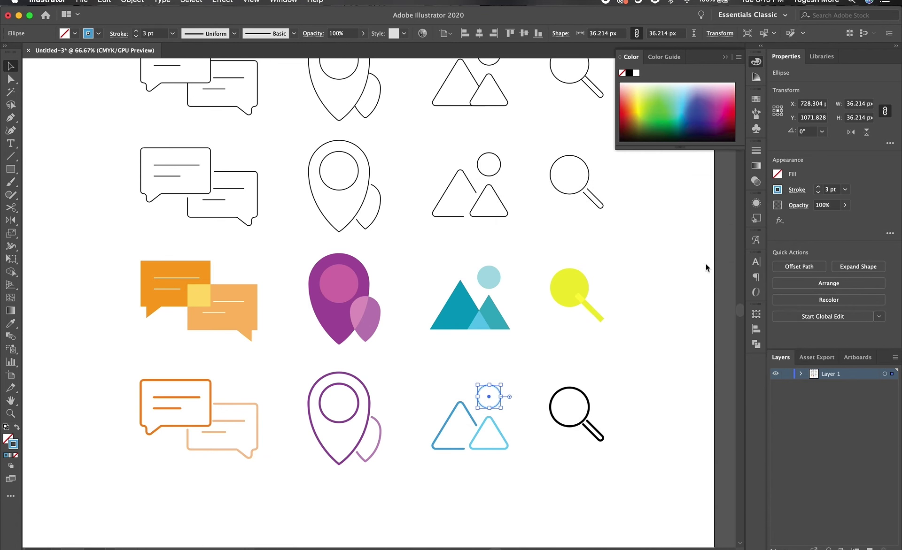
# Outline the magnifier in crimson and pick a lighter pink for its handle.
pyautogui.click(589, 403)
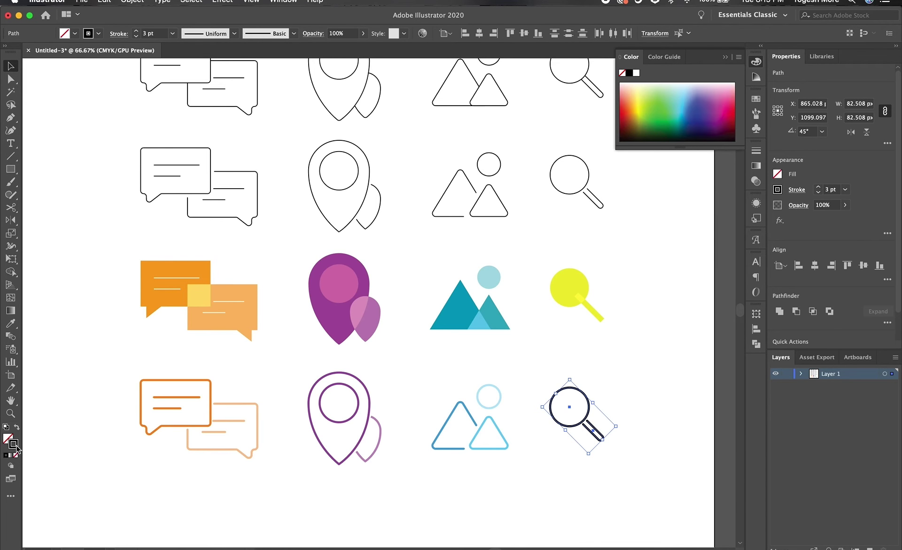
pyautogui.doubleClick(14, 445)
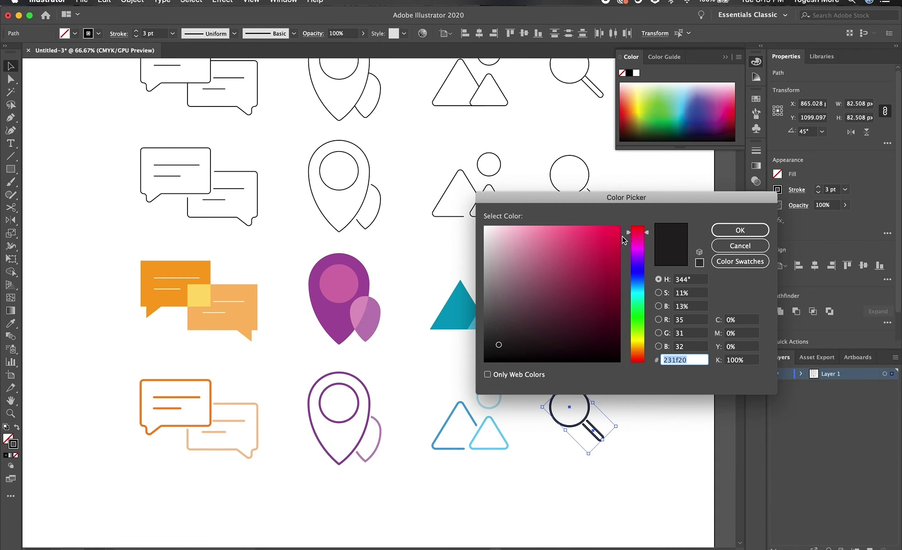
pyautogui.moveTo(635, 348); pyautogui.dragTo(653, 232)
pyautogui.click(615, 249)
pyautogui.click(740, 230)
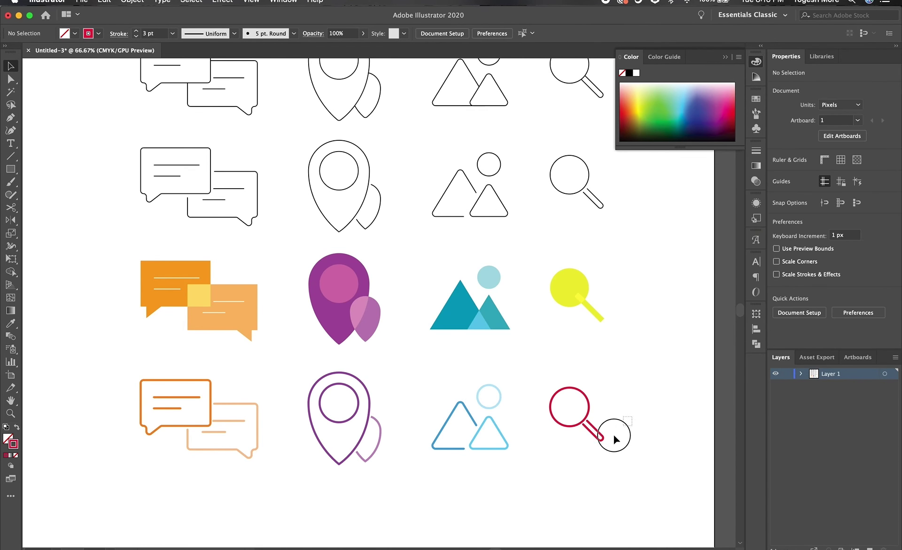
pyautogui.doubleClick(13, 444)
pyautogui.click(587, 228)
# Confirm the pink handle, zoom out to the six-row artboard, and select the four outline rows.
pyautogui.click(740, 230)
pyautogui.click(635, 448)
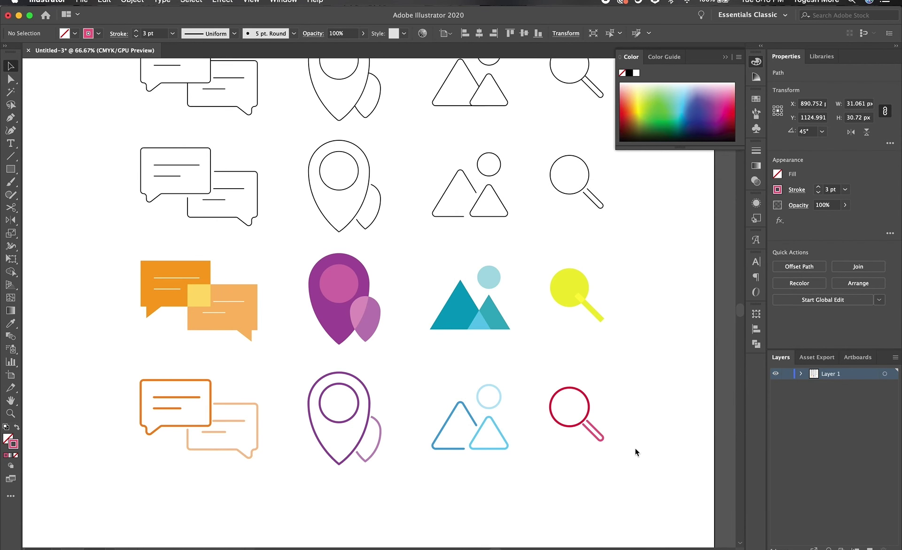
pyautogui.hotkey('ctrl', '-')
pyautogui.hotkey('ctrl', '-')
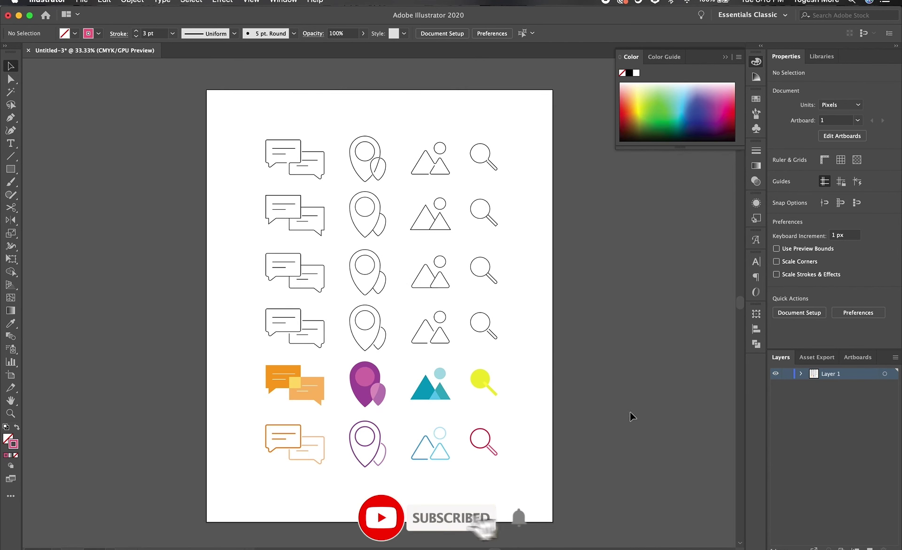
pyautogui.moveTo(258, 102); pyautogui.dragTo(518, 377)
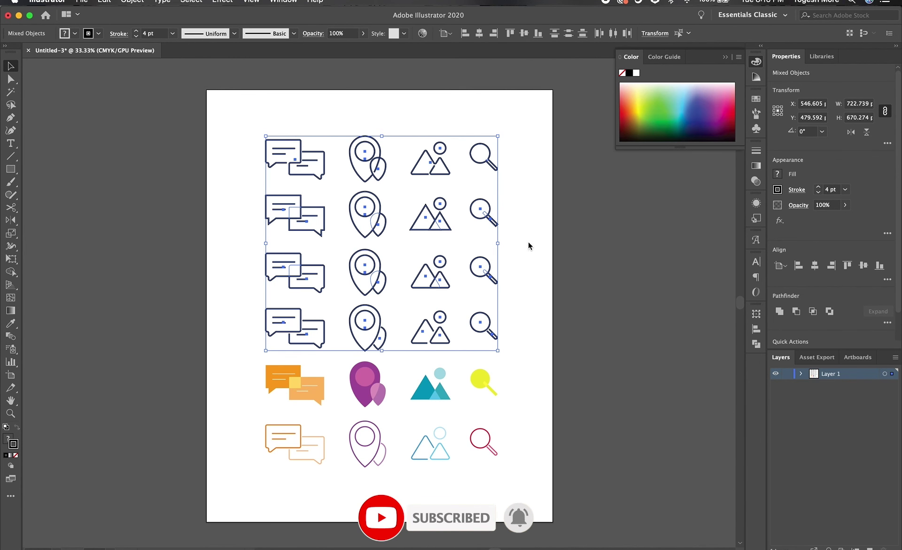